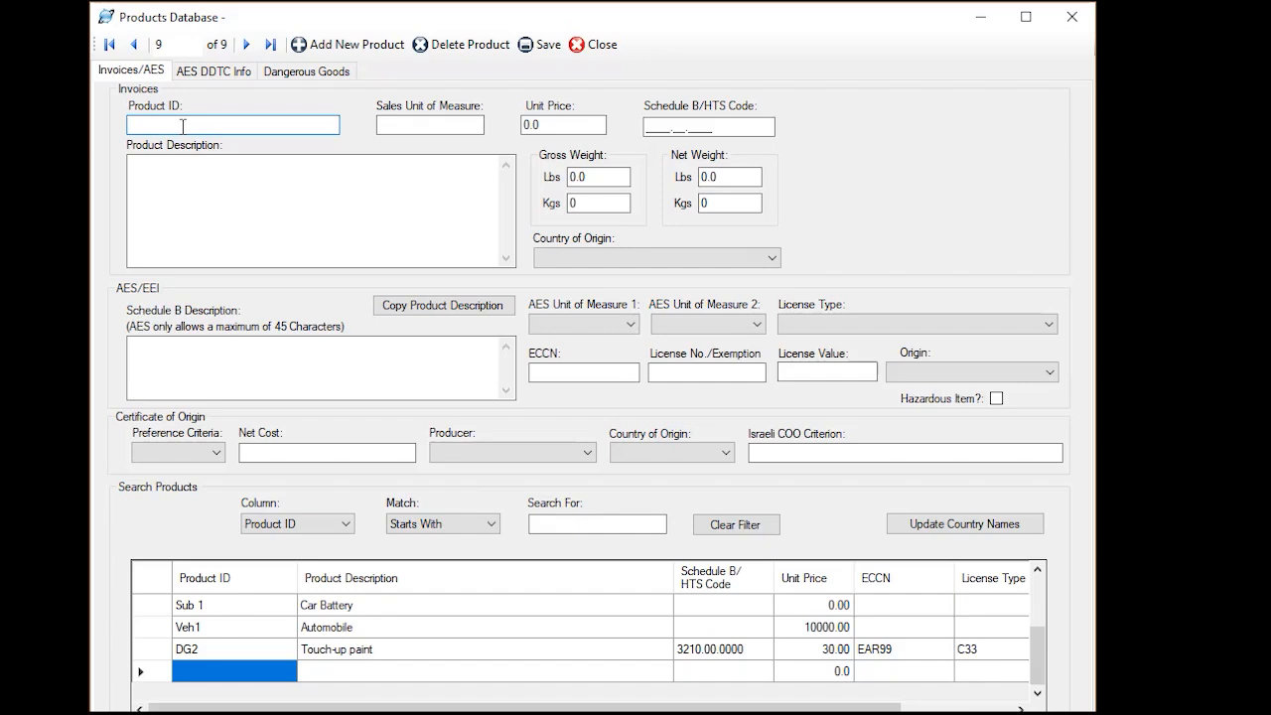
# - Enter DG4 as the new product's ID and "Paints" as its product description
pyautogui.write('DG4')
pyautogui.press('Tab')
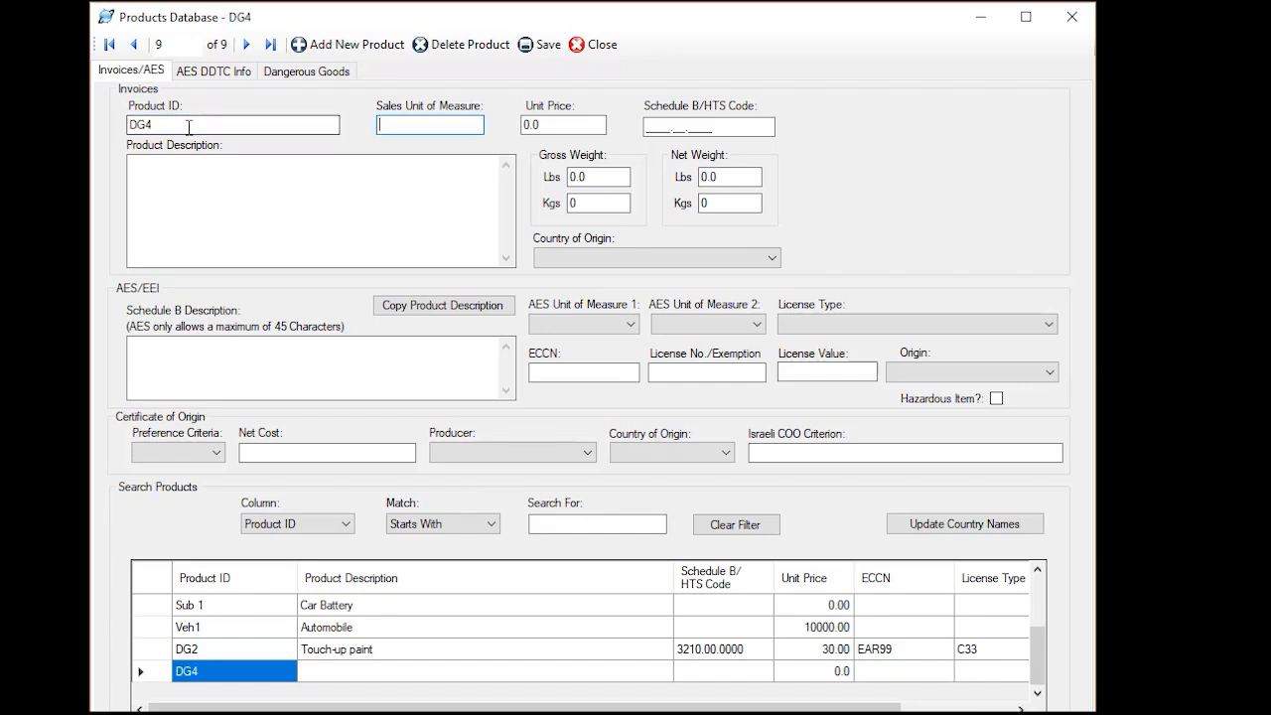
pyautogui.click(171, 165)
pyautogui.write('Paints')
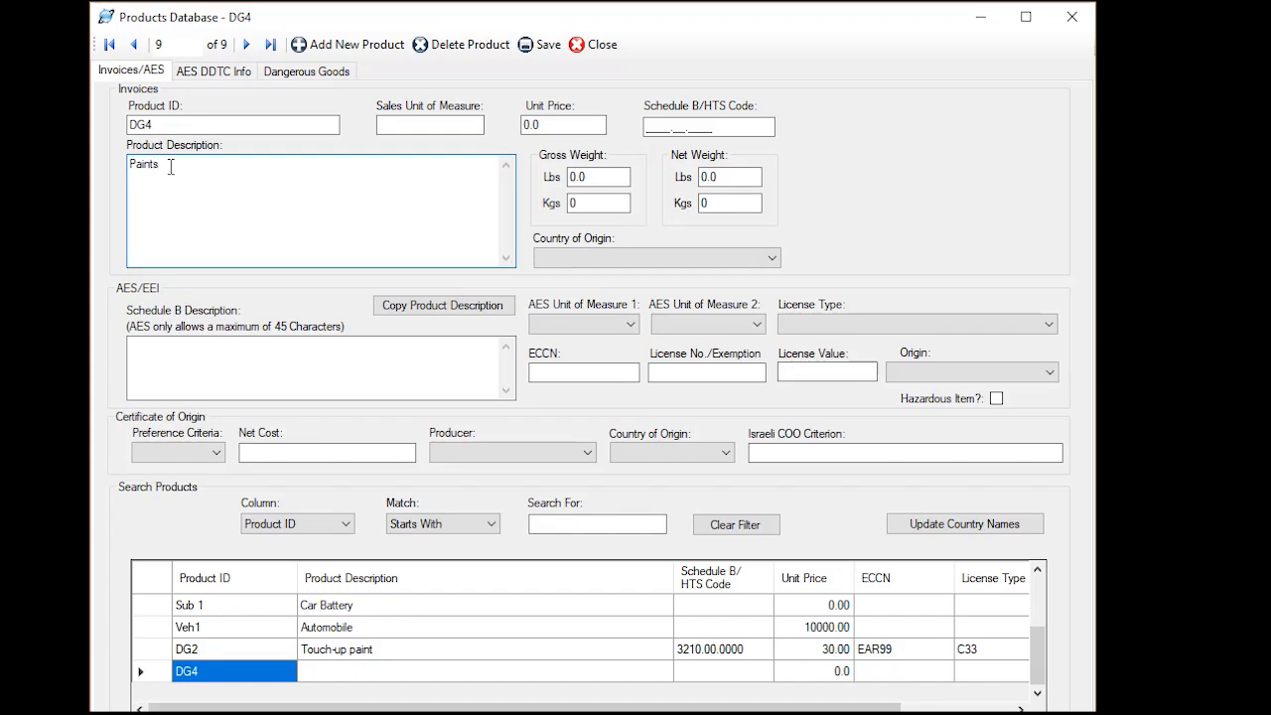
pyautogui.press('Tab')
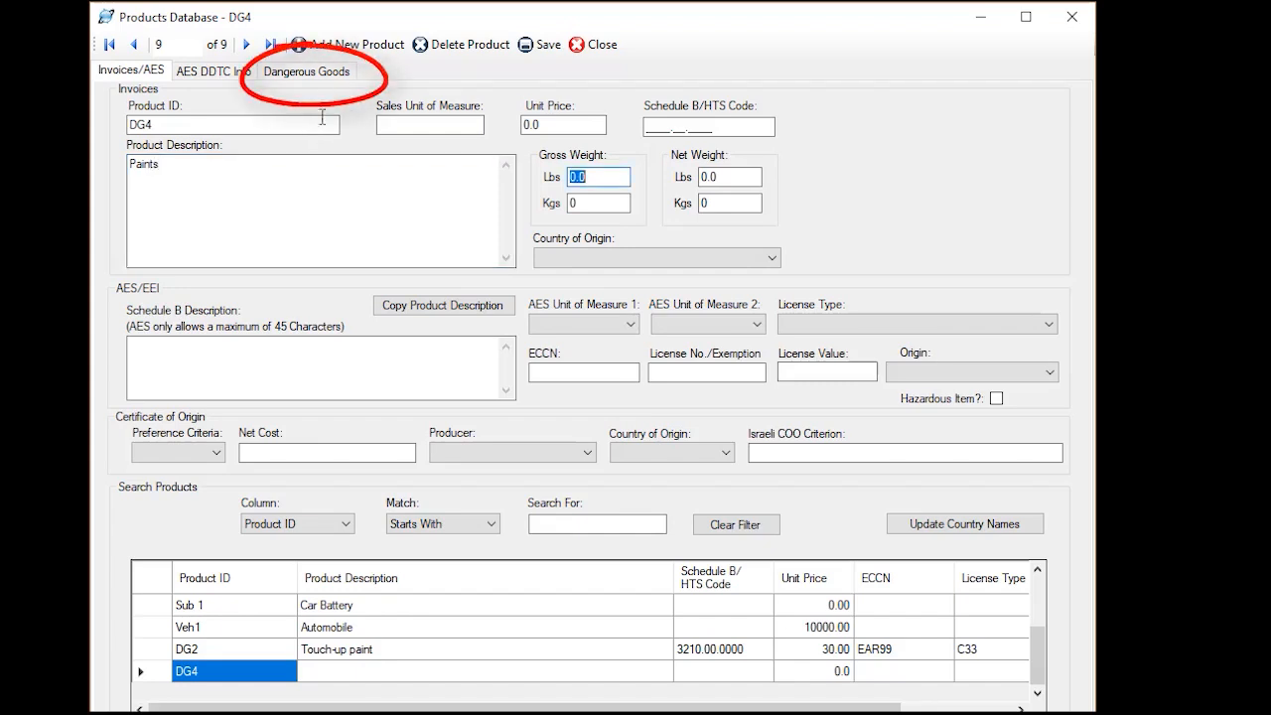
# - Look up UN number 1263 for the product's IATA dangerous goods details and select Paint, class 3, packing group III
pyautogui.click(338, 76)
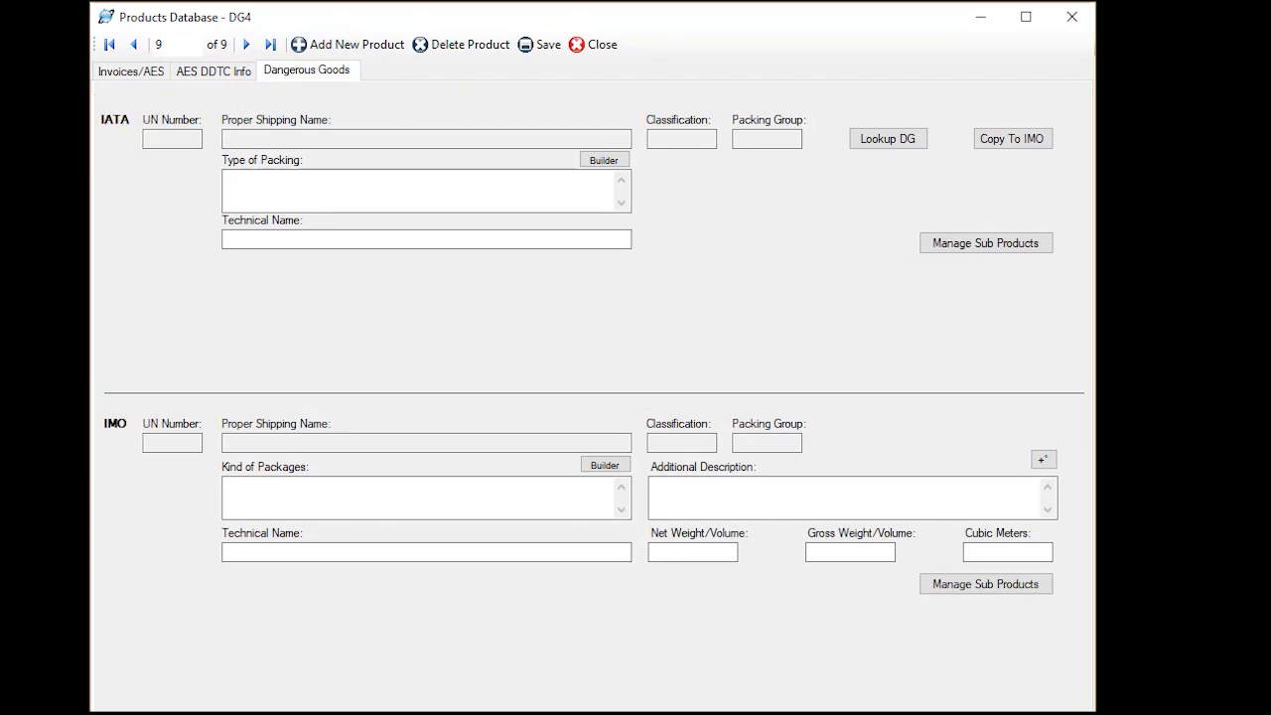
pyautogui.click(906, 141)
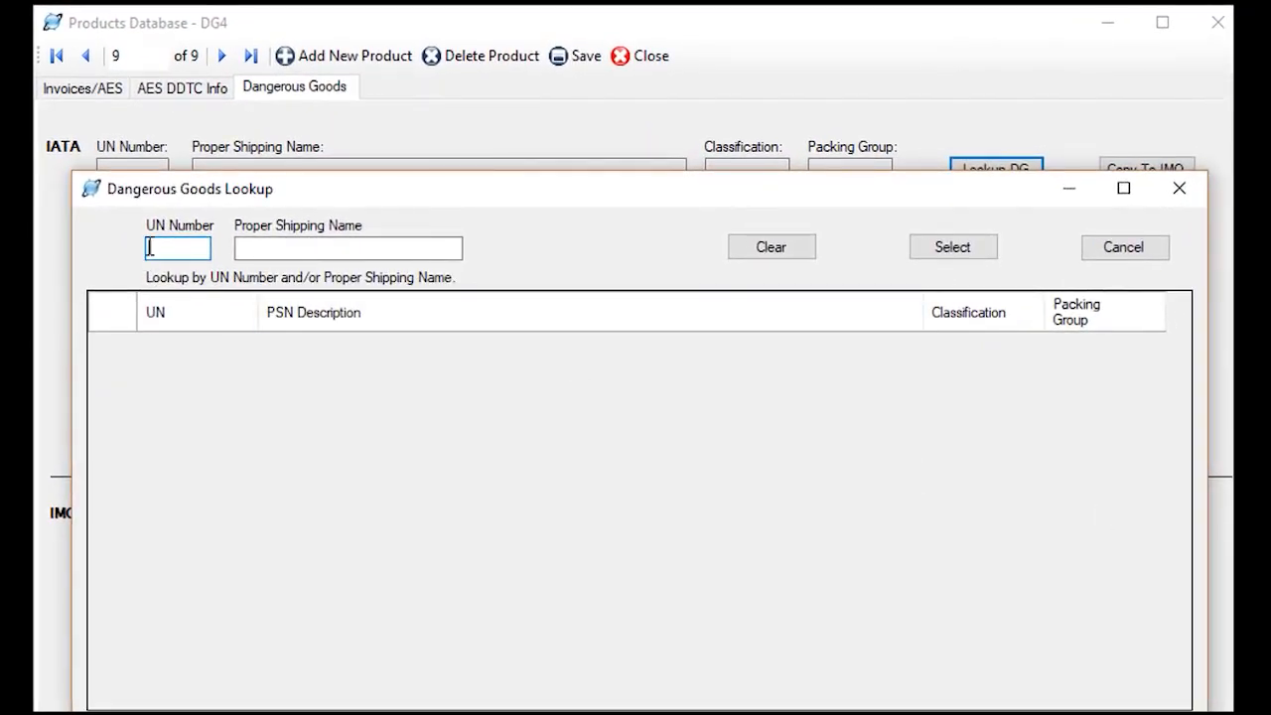
pyautogui.click(149, 247)
pyautogui.write('126')
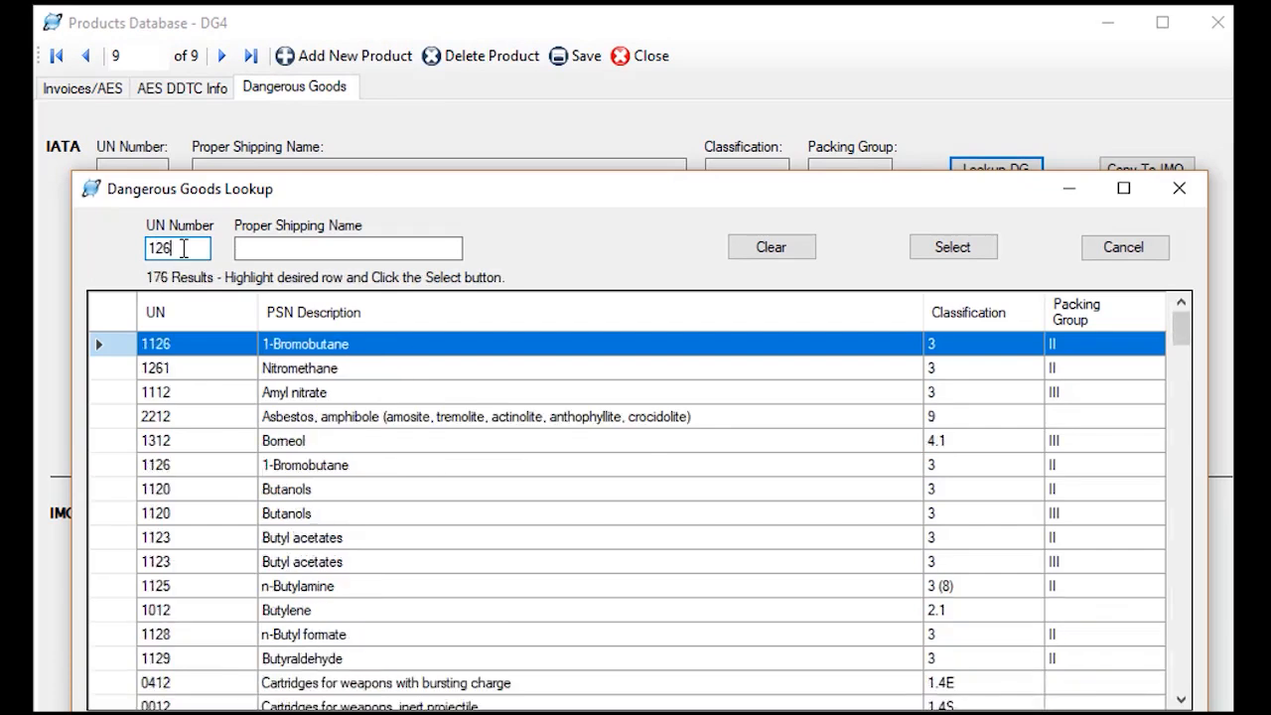
pyautogui.write('3')
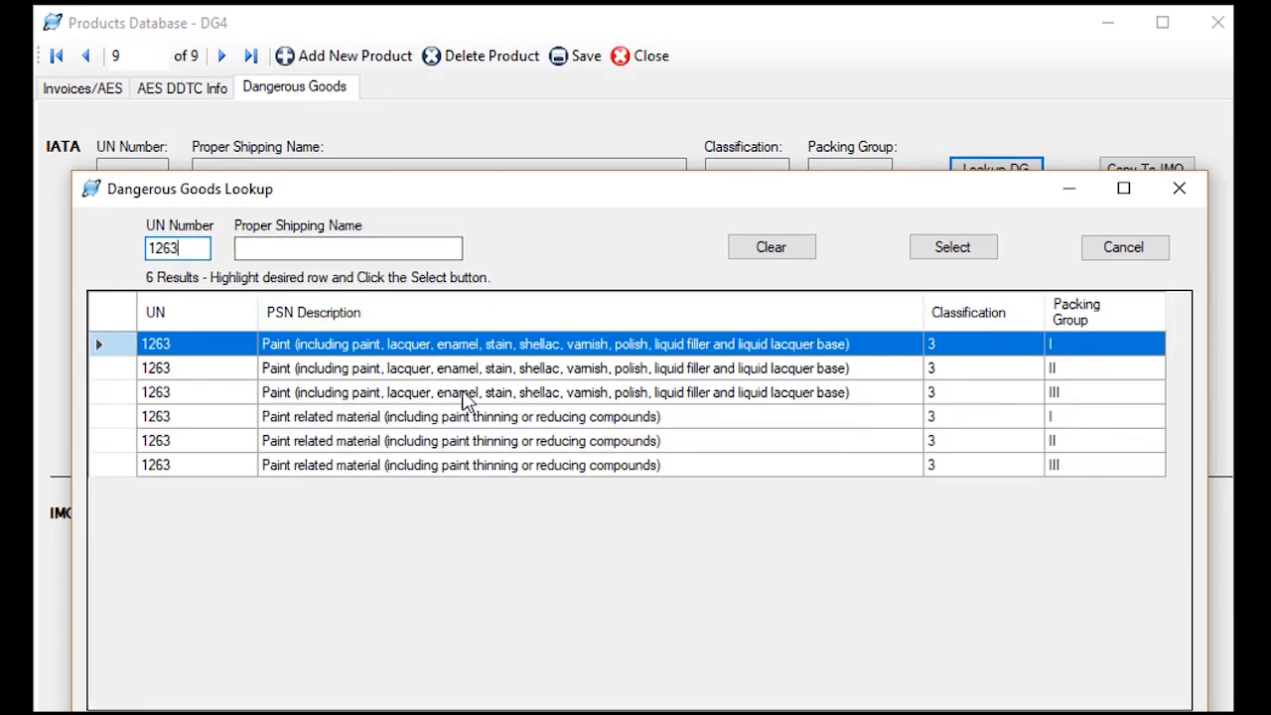
pyautogui.click(464, 397)
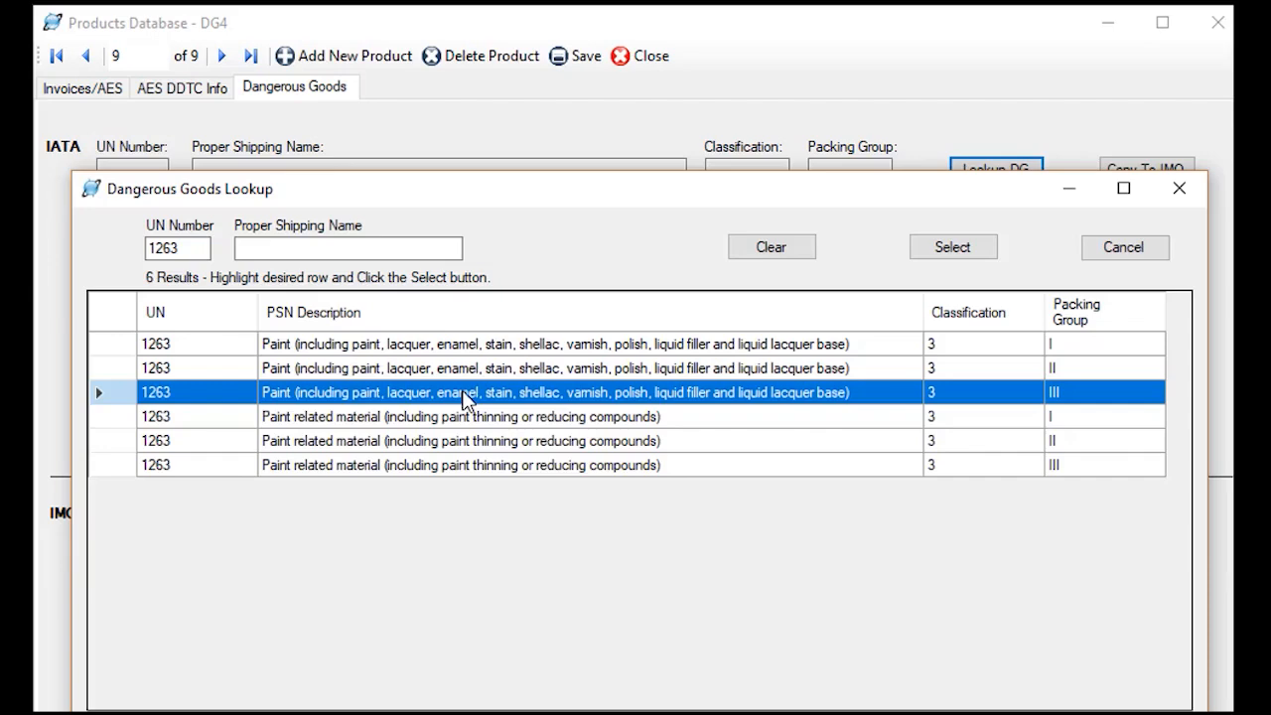
pyautogui.click(953, 249)
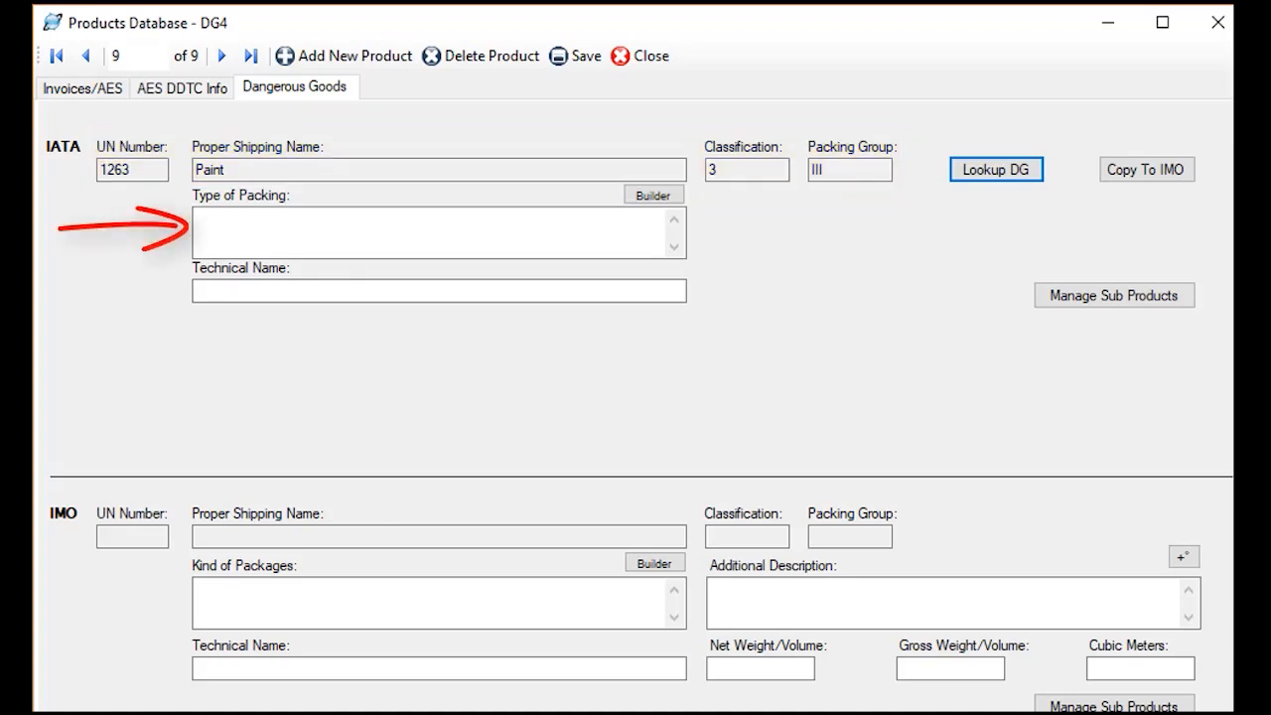
# - Build the IATA type of packing statement from material Fiberboard, container Box and a quantity of 30 L
pyautogui.click(652, 196)
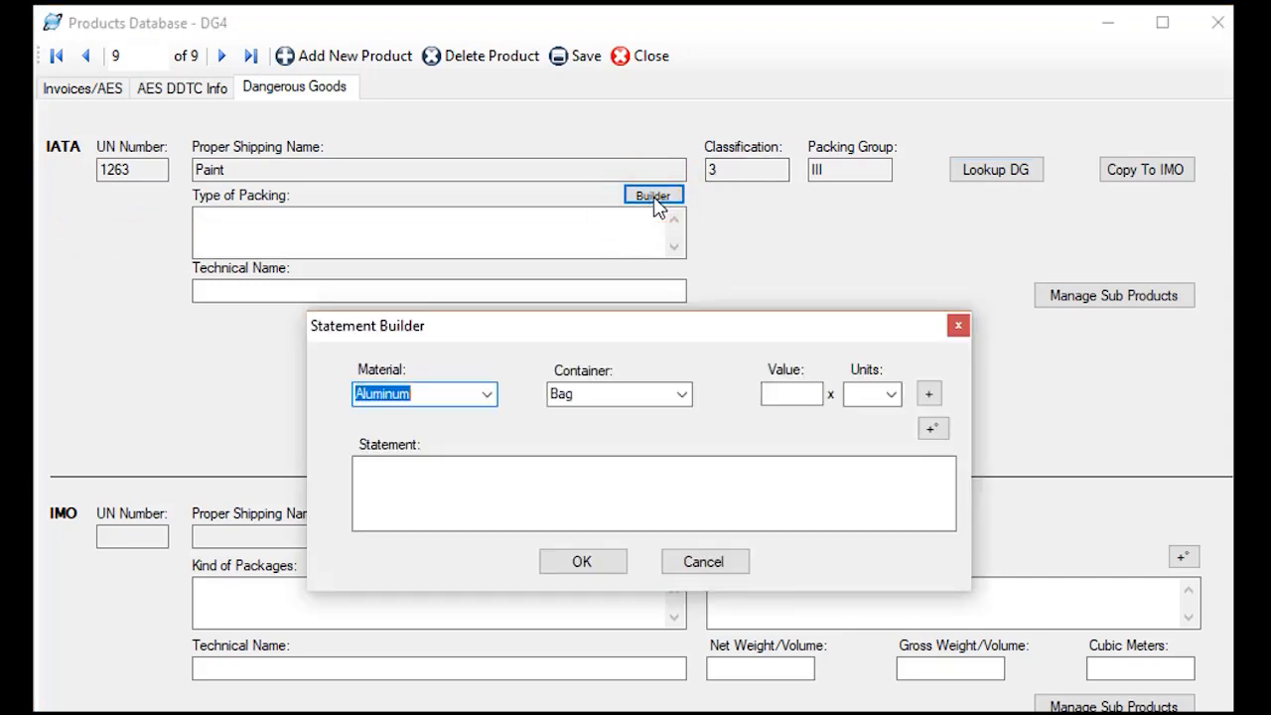
pyautogui.click(487, 395)
pyautogui.click(466, 433)
pyautogui.click(681, 394)
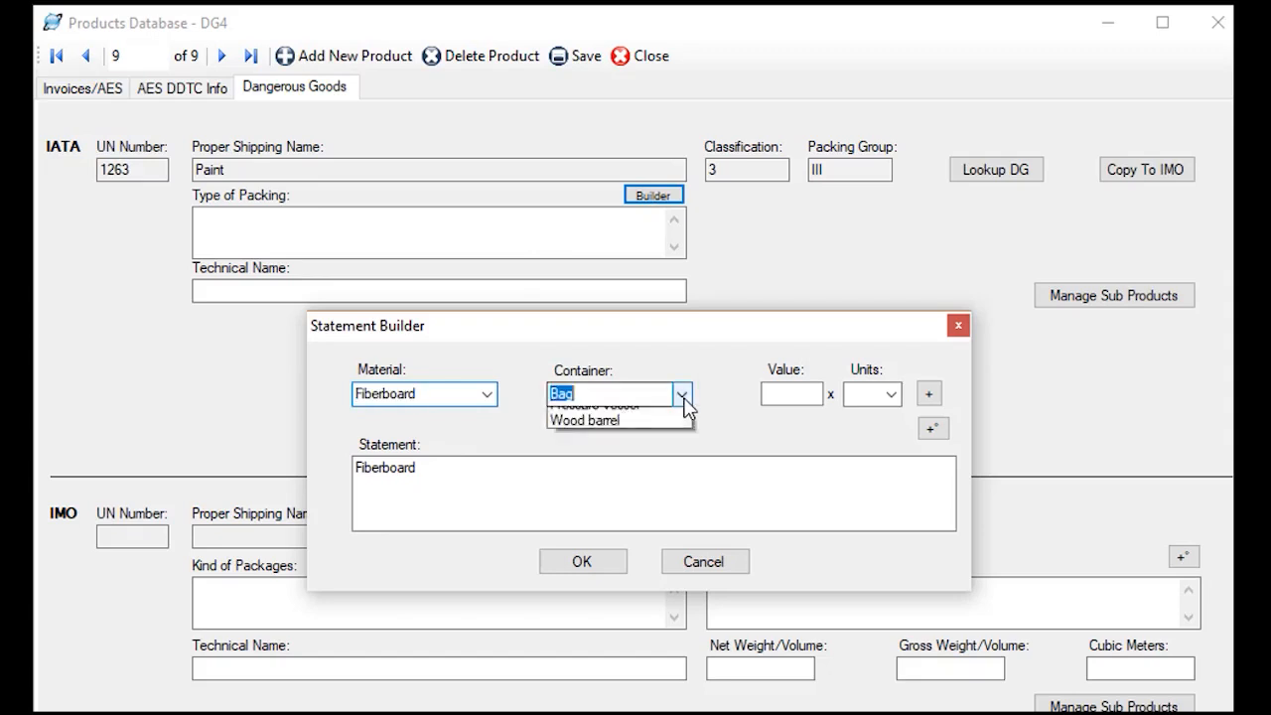
pyautogui.click(616, 433)
pyautogui.click(807, 394)
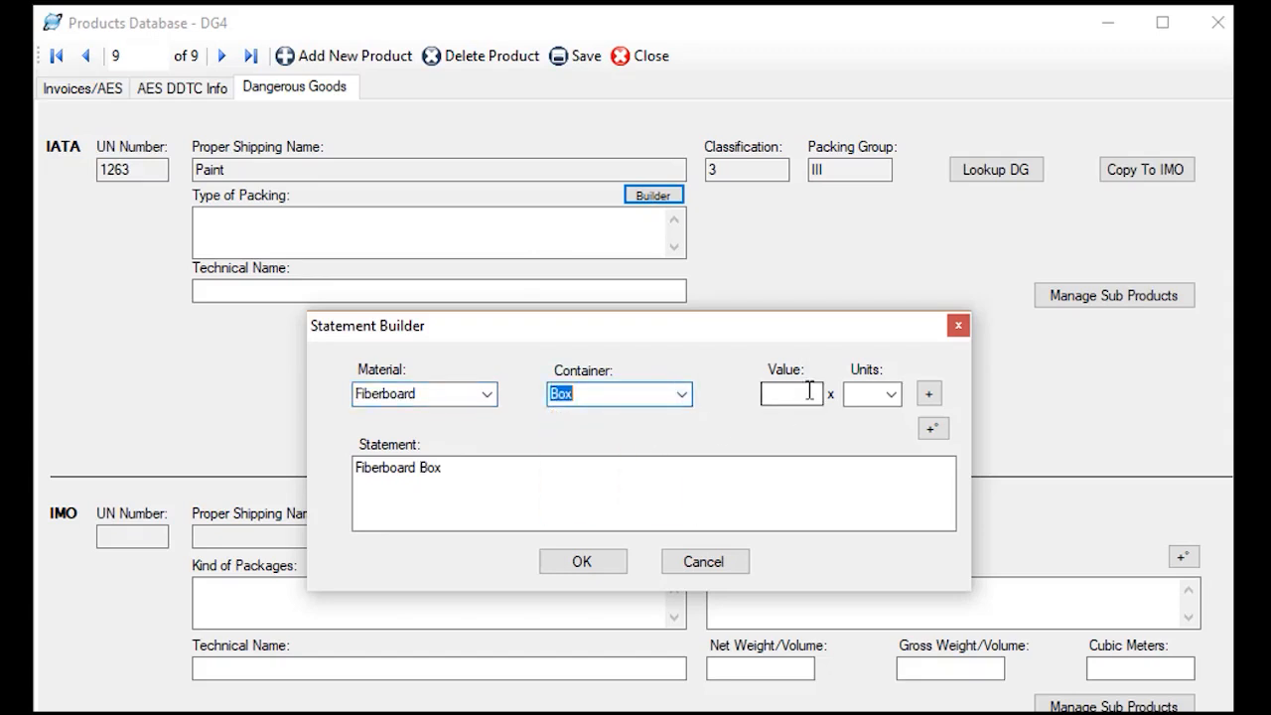
pyautogui.write('30')
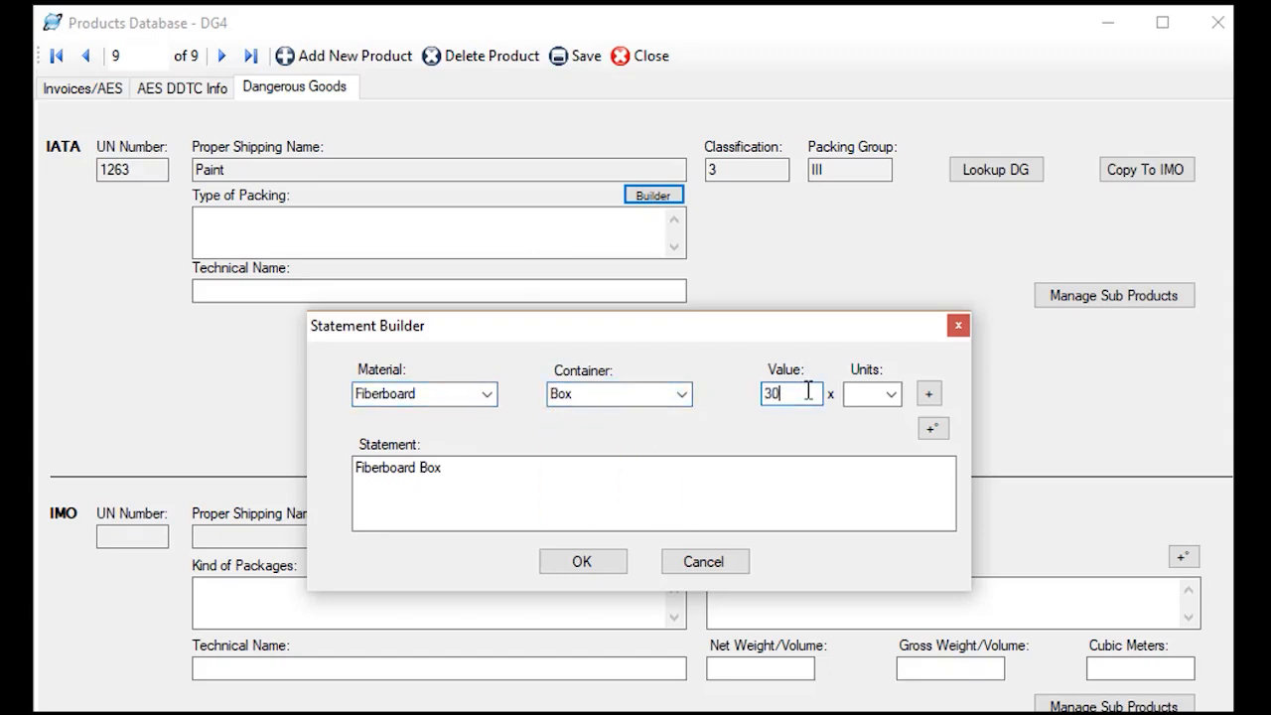
pyautogui.click(890, 394)
pyautogui.click(884, 414)
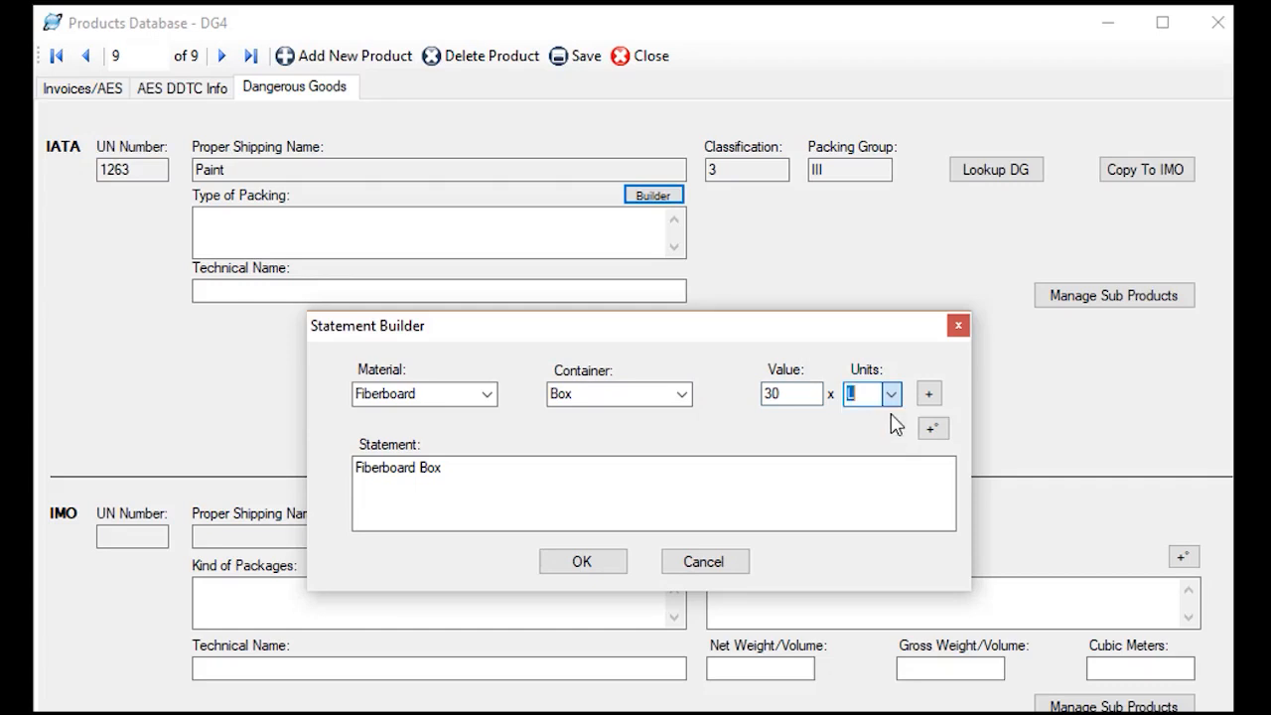
pyautogui.click(929, 395)
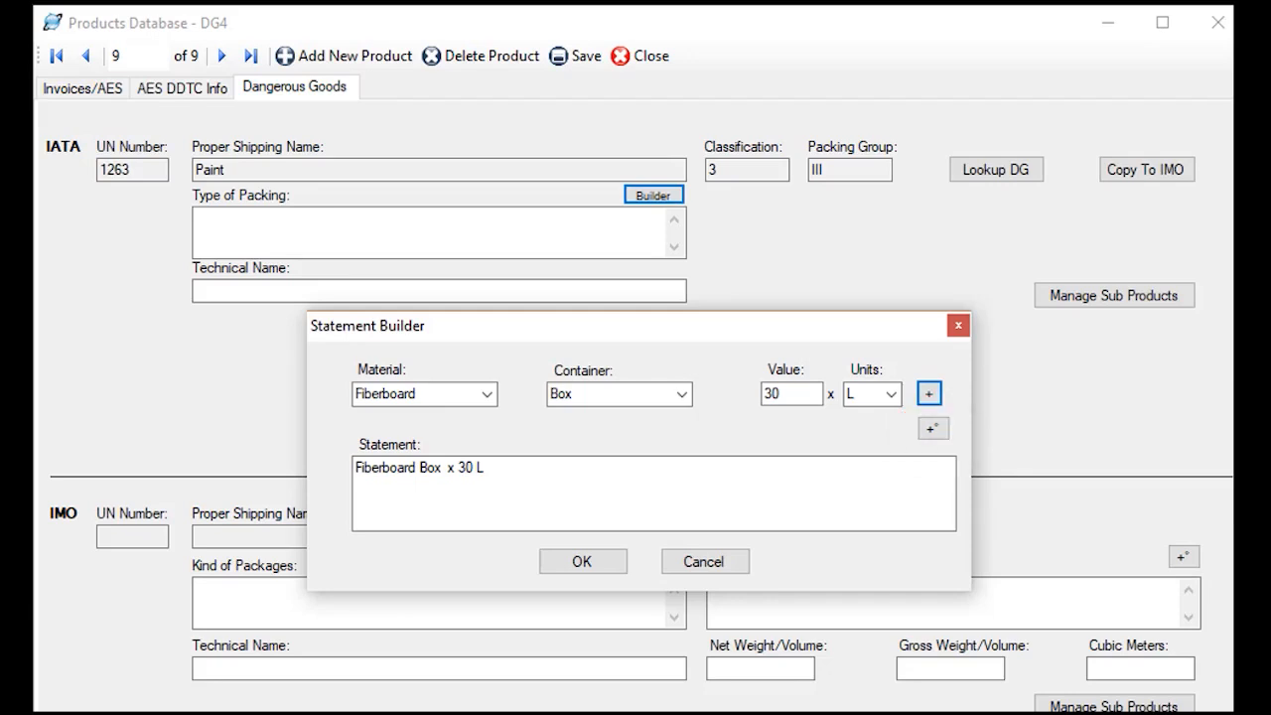
pyautogui.click(605, 564)
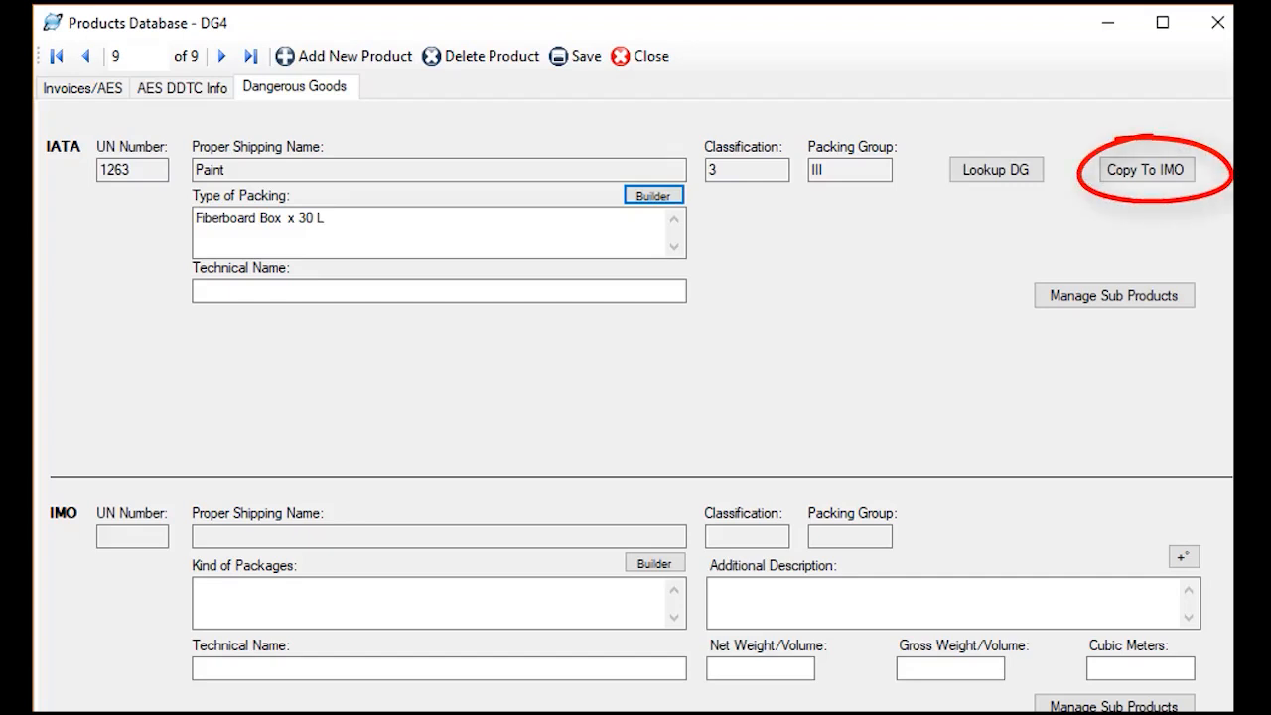
# - Copy the IATA dangerous goods details to IMO and enter "Limited quantity" as the IMO additional description
pyautogui.click(1174, 169)
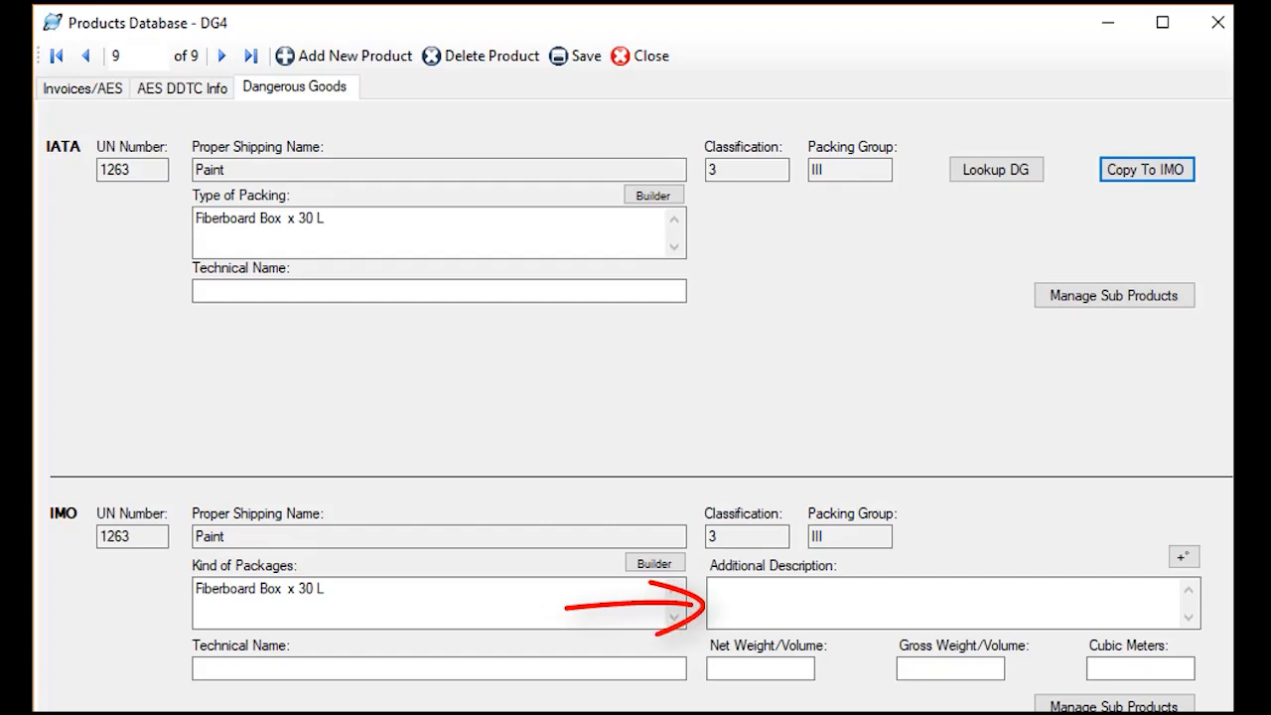
pyautogui.click(921, 606)
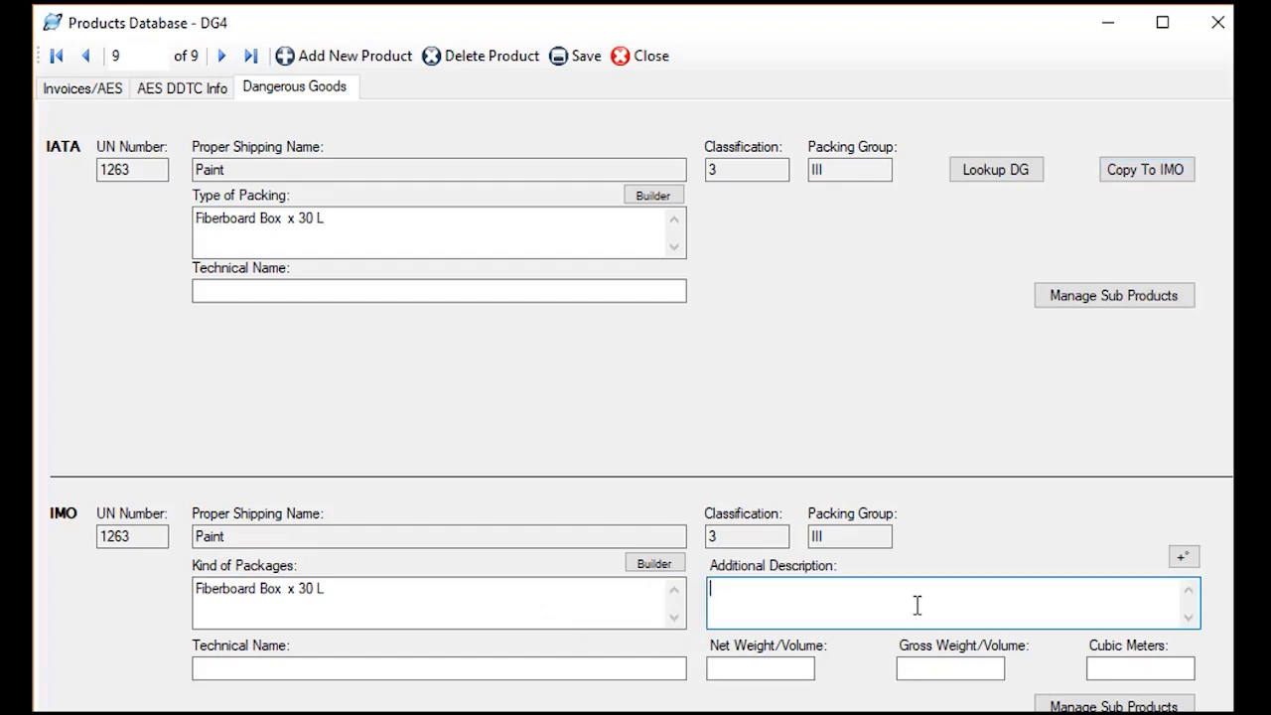
pyautogui.write('Limited quantity')
pyautogui.press('Tab')
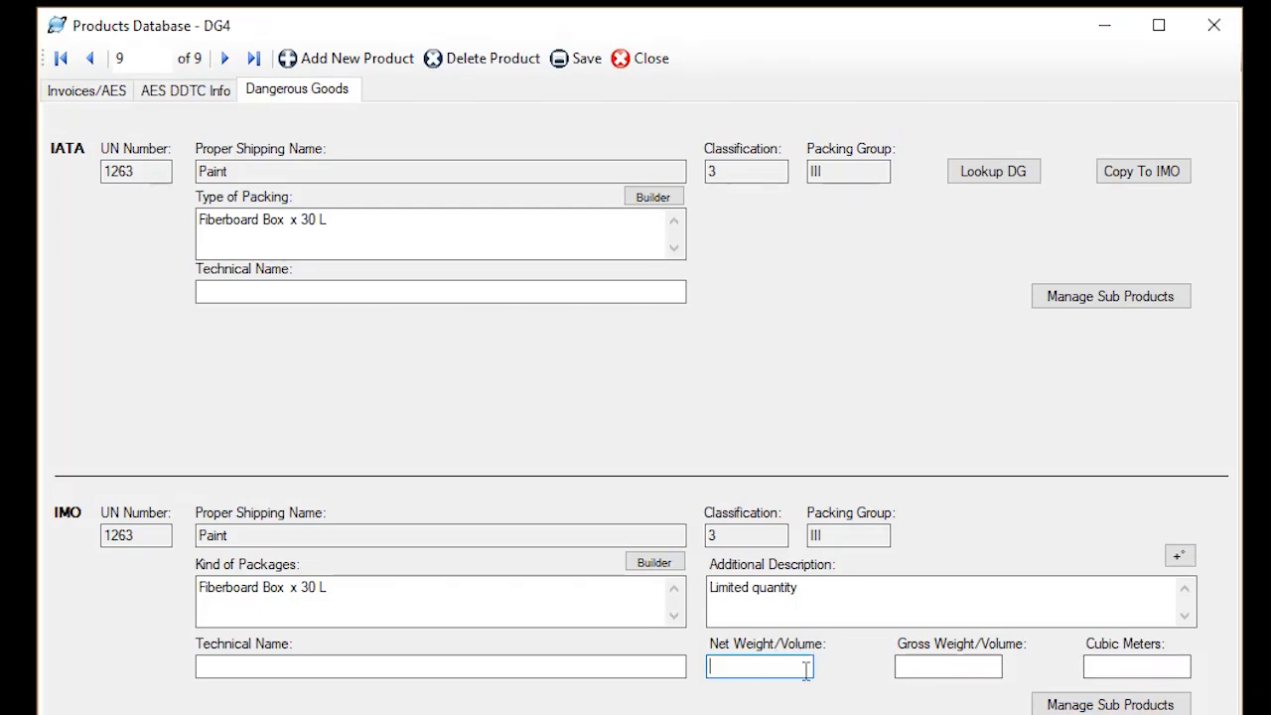
# - Set the IMO net weight/volume to 30 and the gross weight/volume to 40
pyautogui.write('30')
pyautogui.press('Tab')
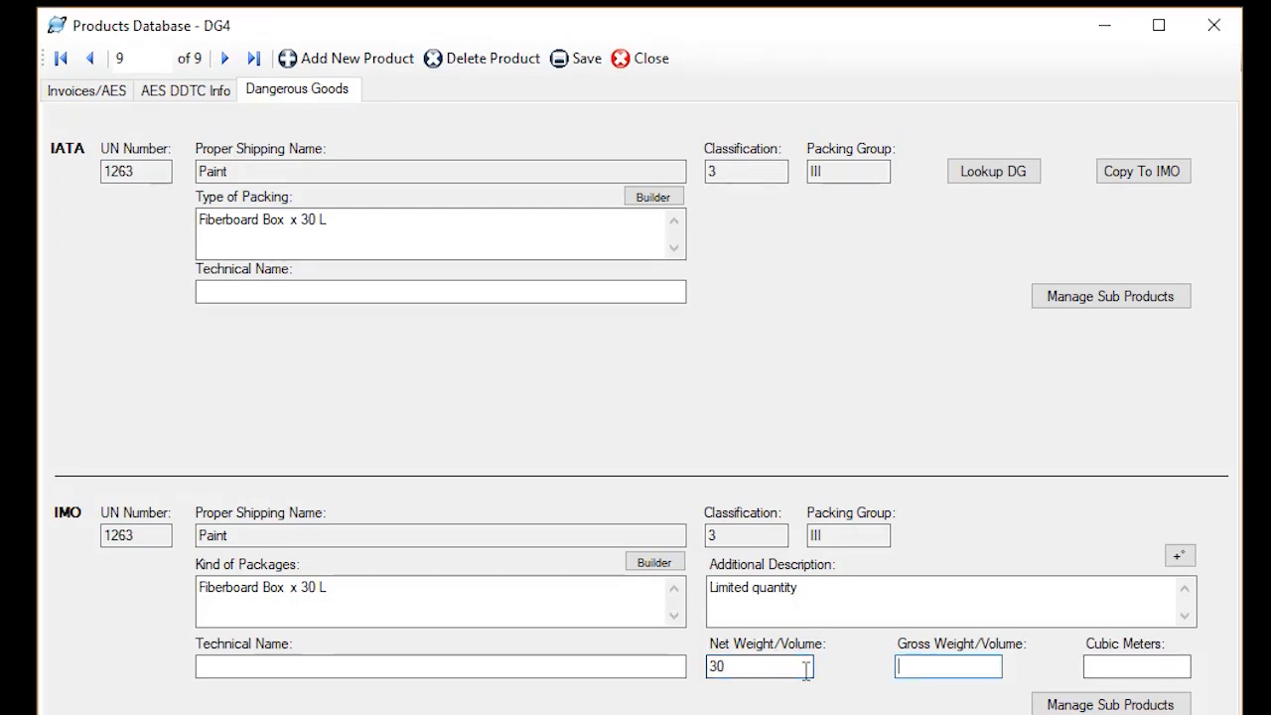
pyautogui.write('40')
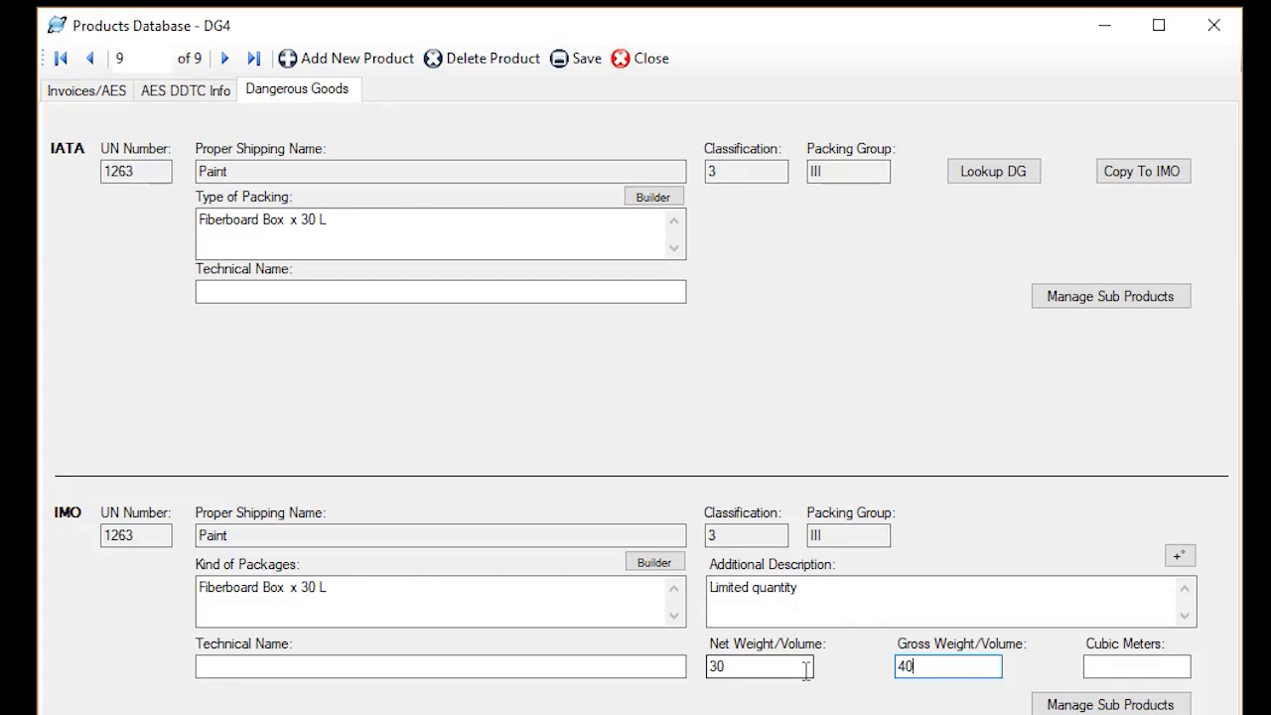
pyautogui.press('Tab')
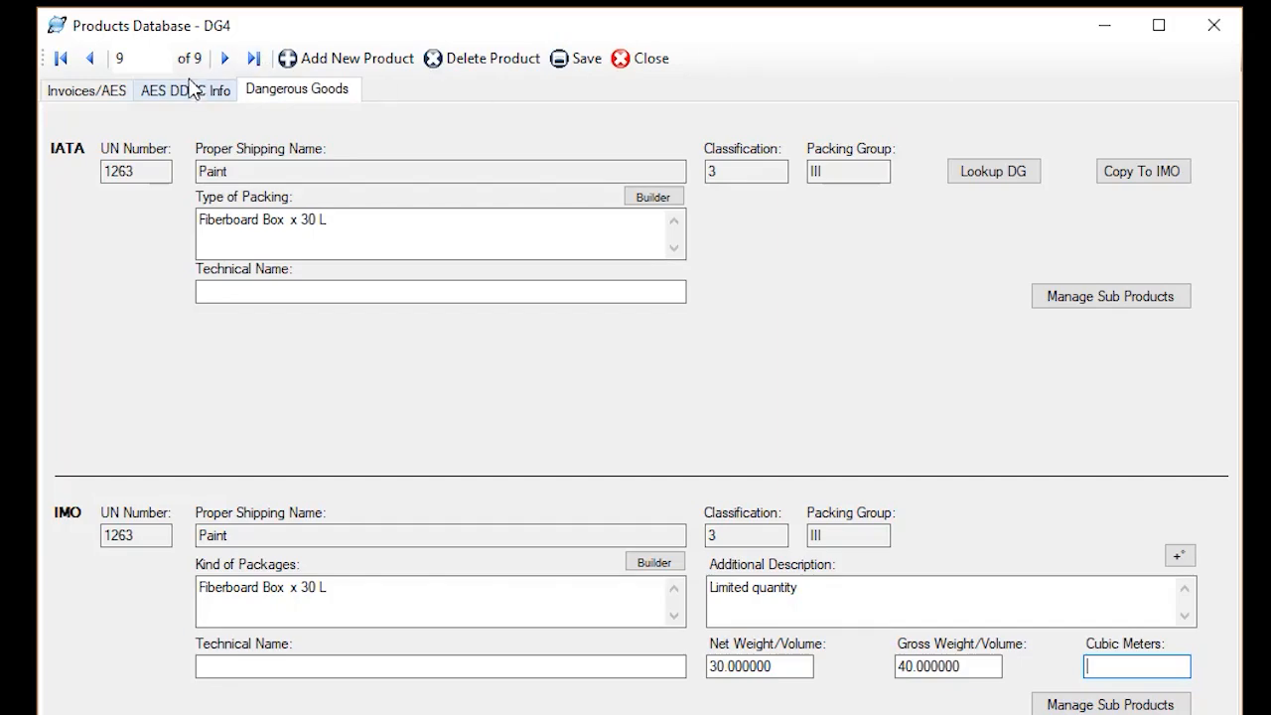
# - Select the Automobile product Veh1 in the product list and show its dangerous goods details
pyautogui.click(117, 96)
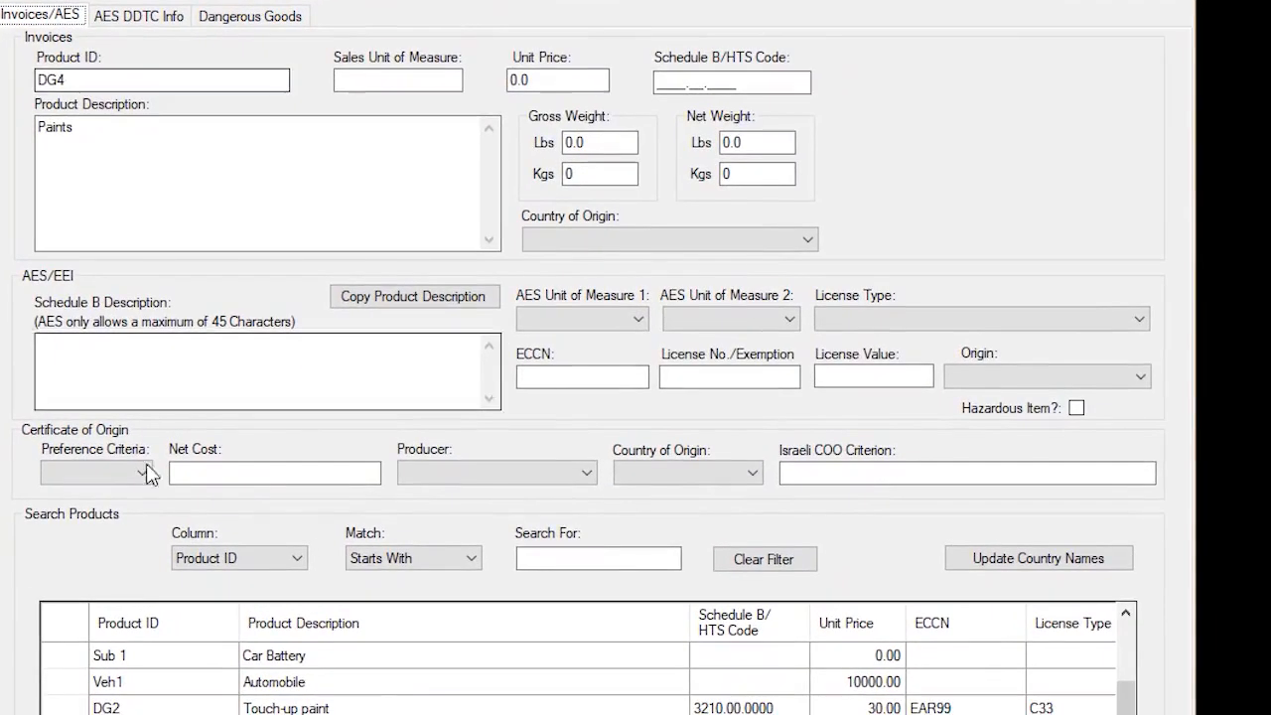
pyautogui.click(70, 658)
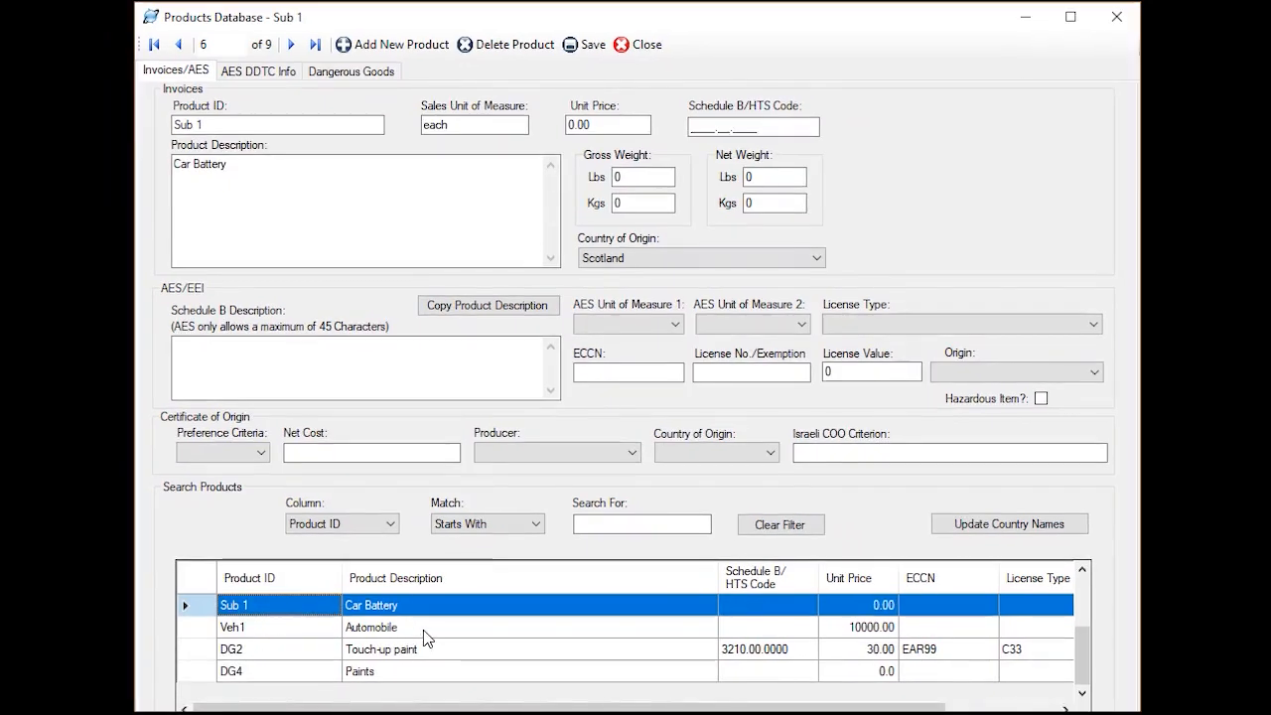
pyautogui.click(184, 628)
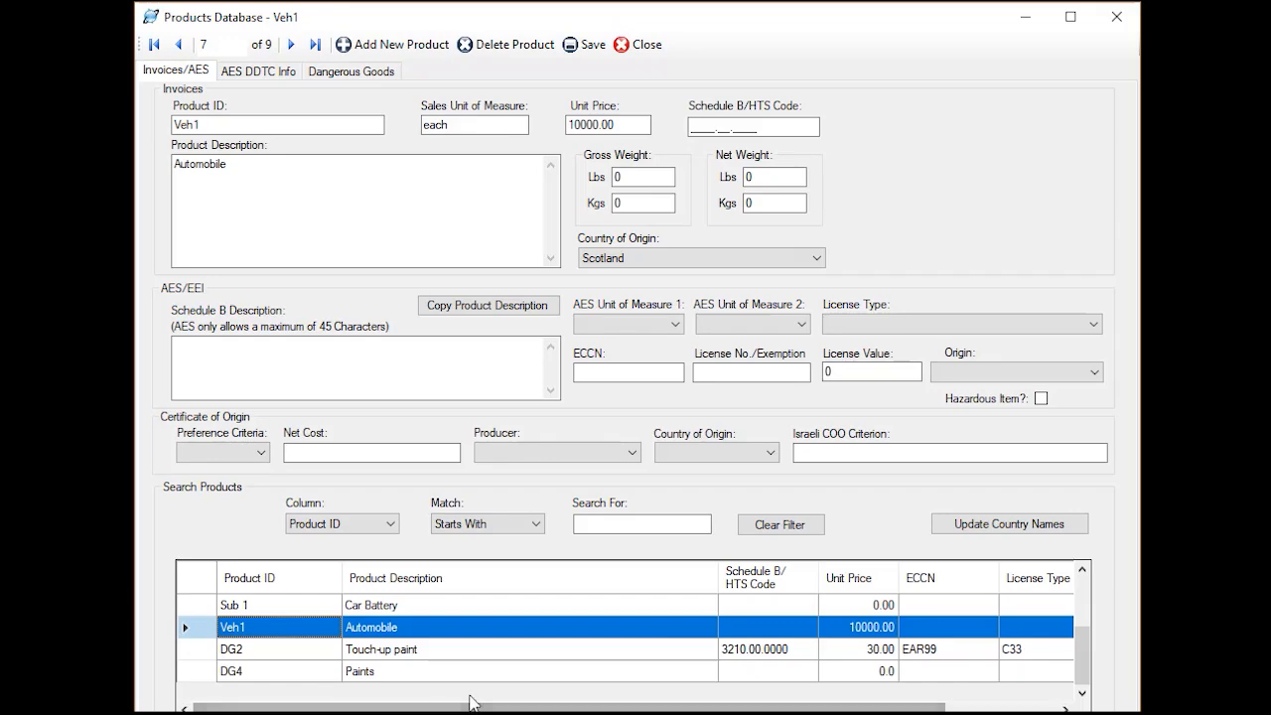
pyautogui.click(347, 71)
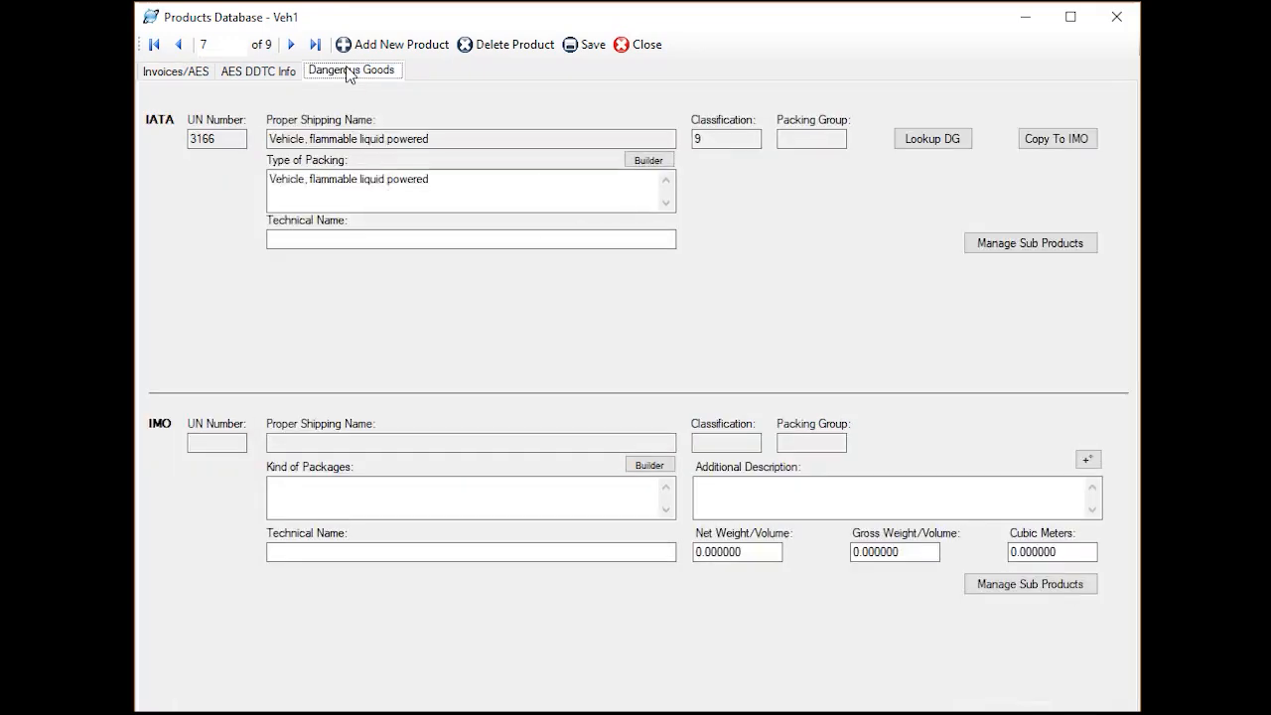
# - Add the Car Battery product Sub 1 as an IATA sub product of Veh1 and close the products database
pyautogui.click(1028, 250)
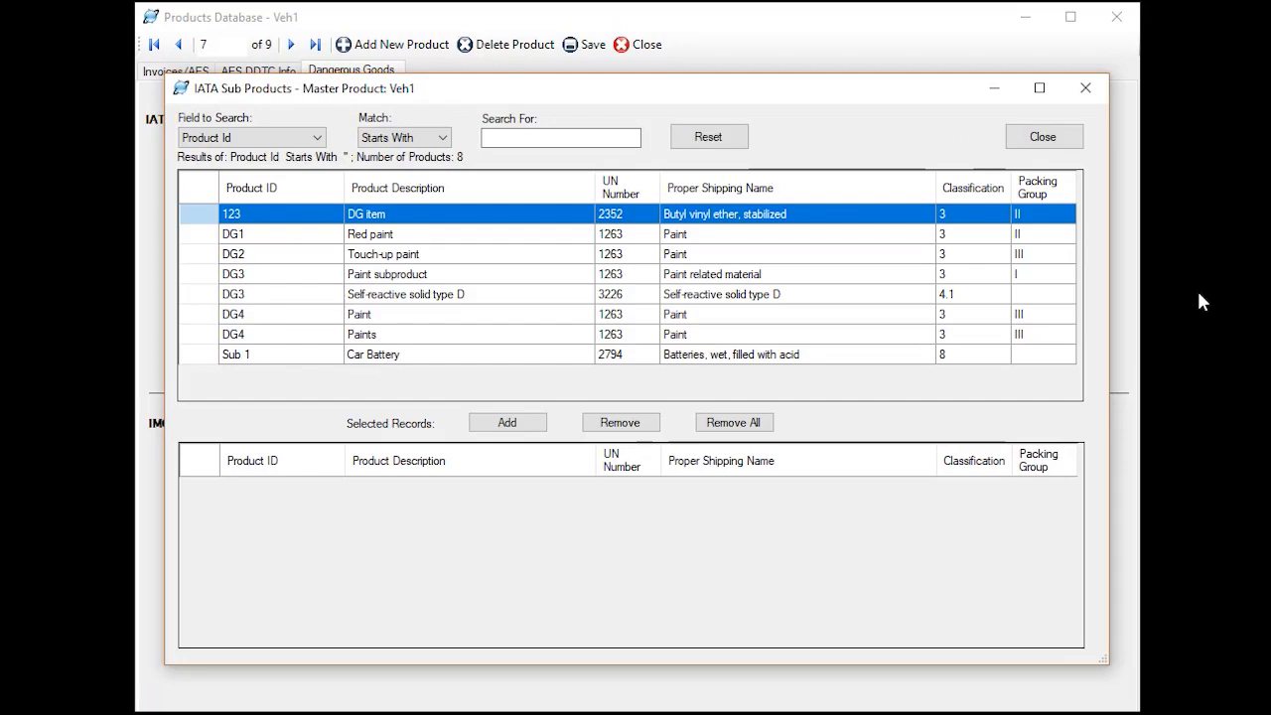
pyautogui.click(200, 355)
pyautogui.click(474, 429)
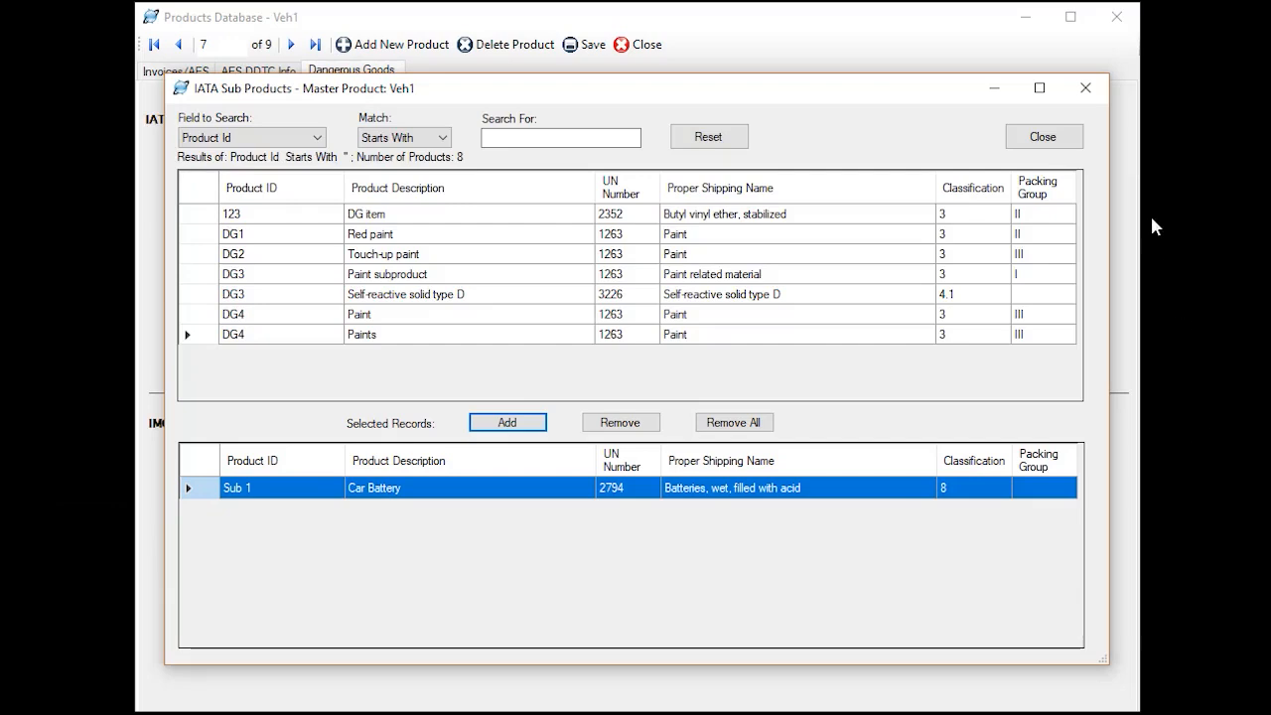
pyautogui.click(1042, 139)
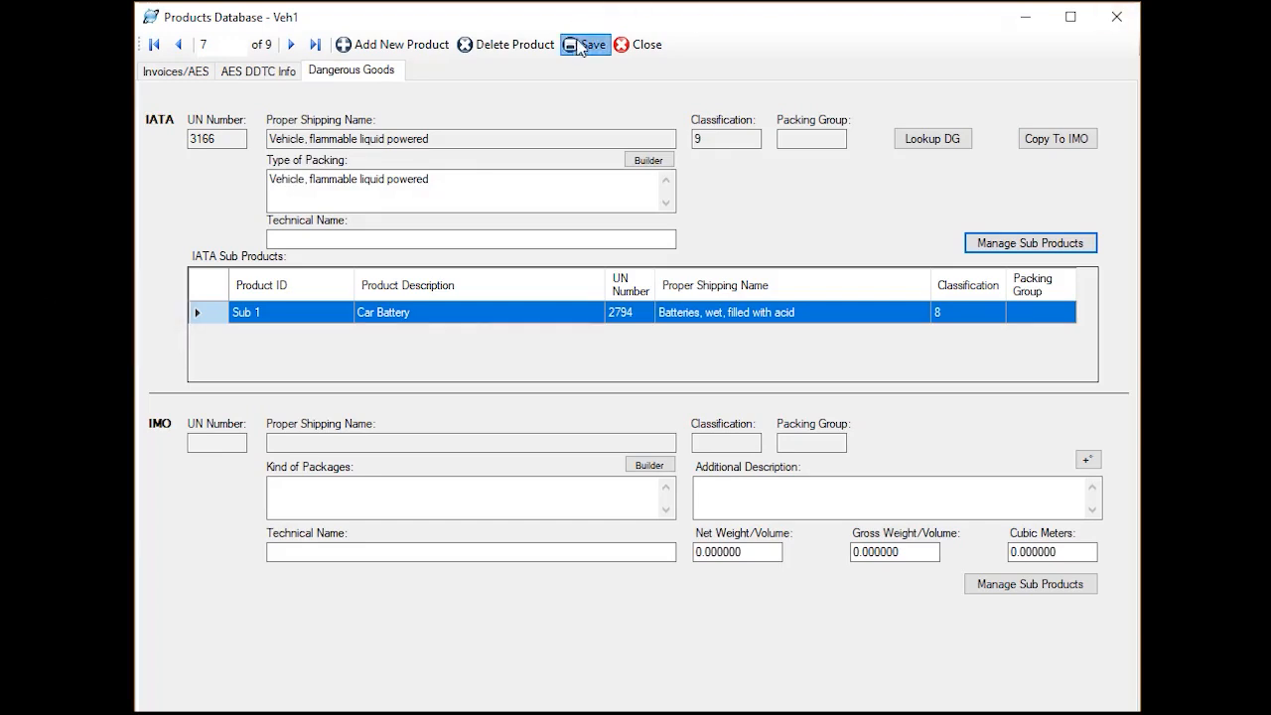
pyautogui.click(641, 45)
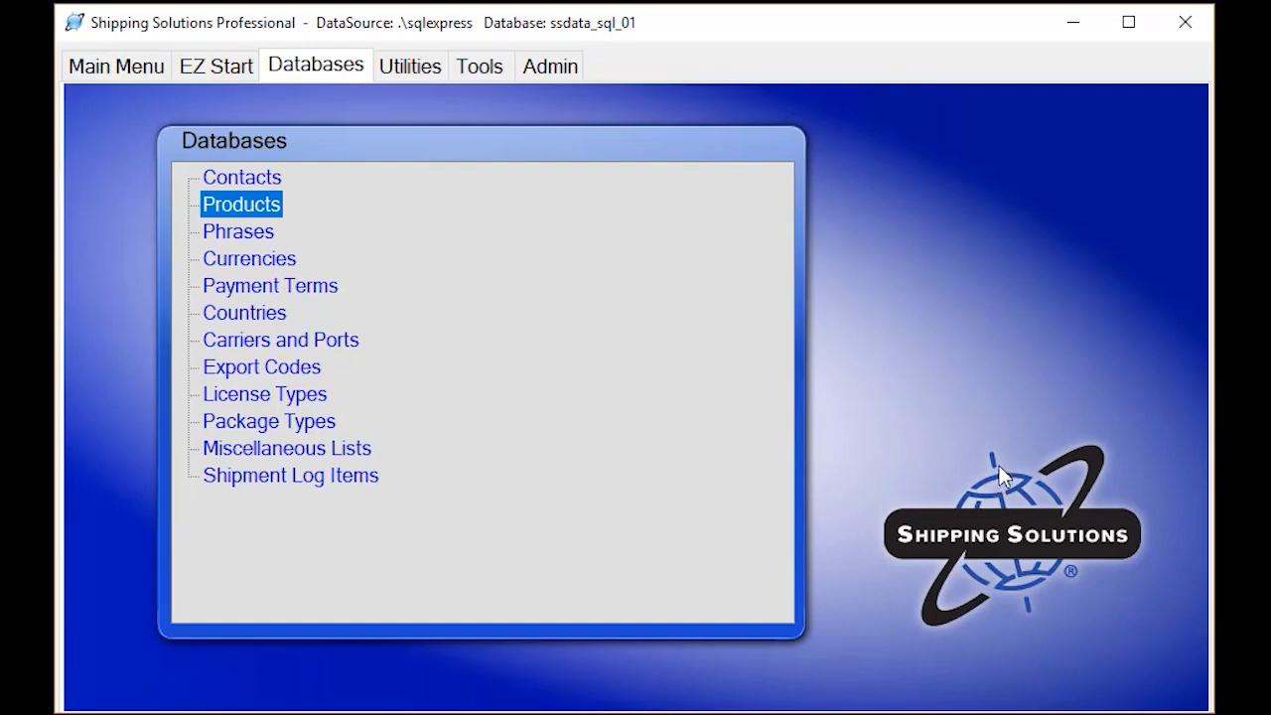
# - Create a new shipment from EZ Start and acknowledge its creation
pyautogui.click(206, 72)
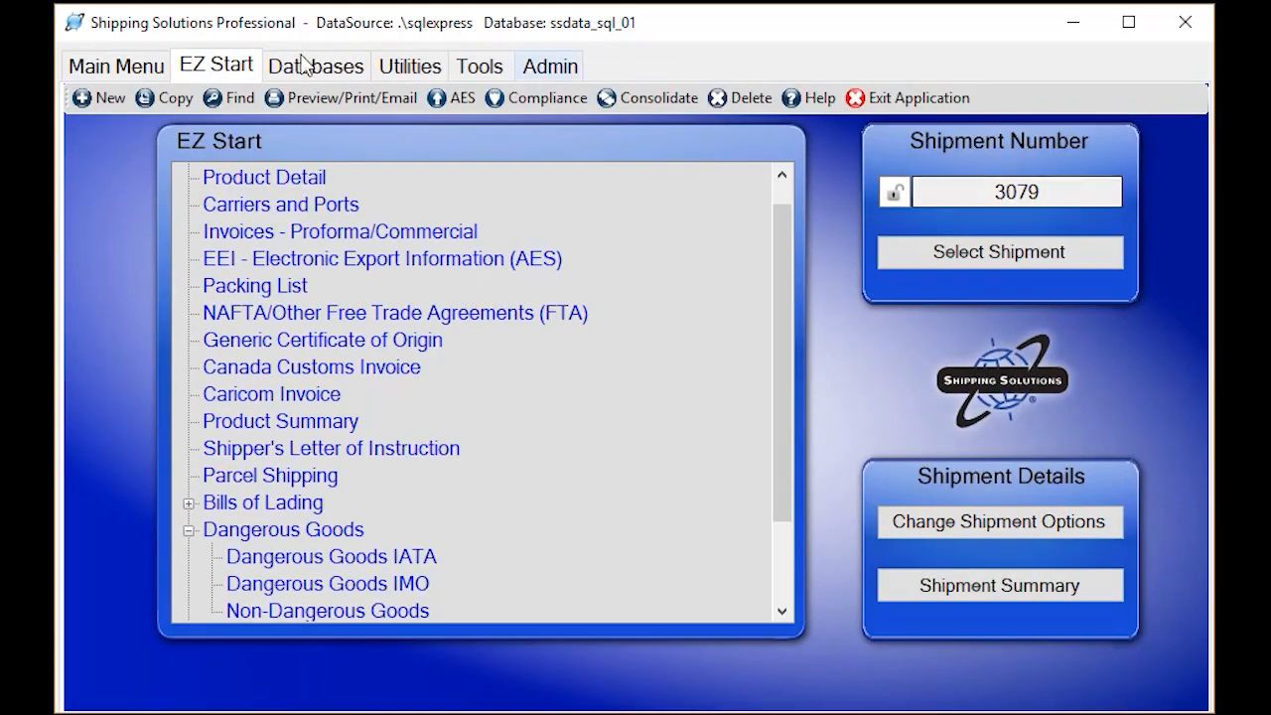
pyautogui.click(102, 95)
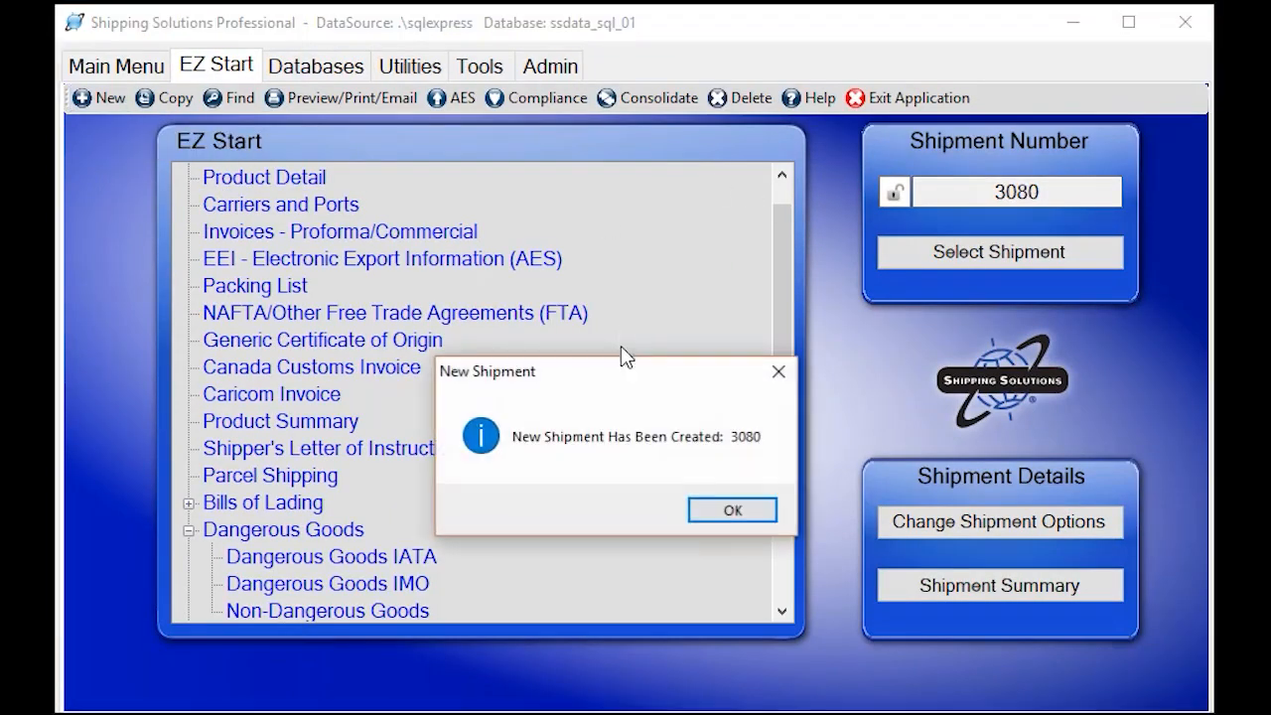
pyautogui.click(748, 519)
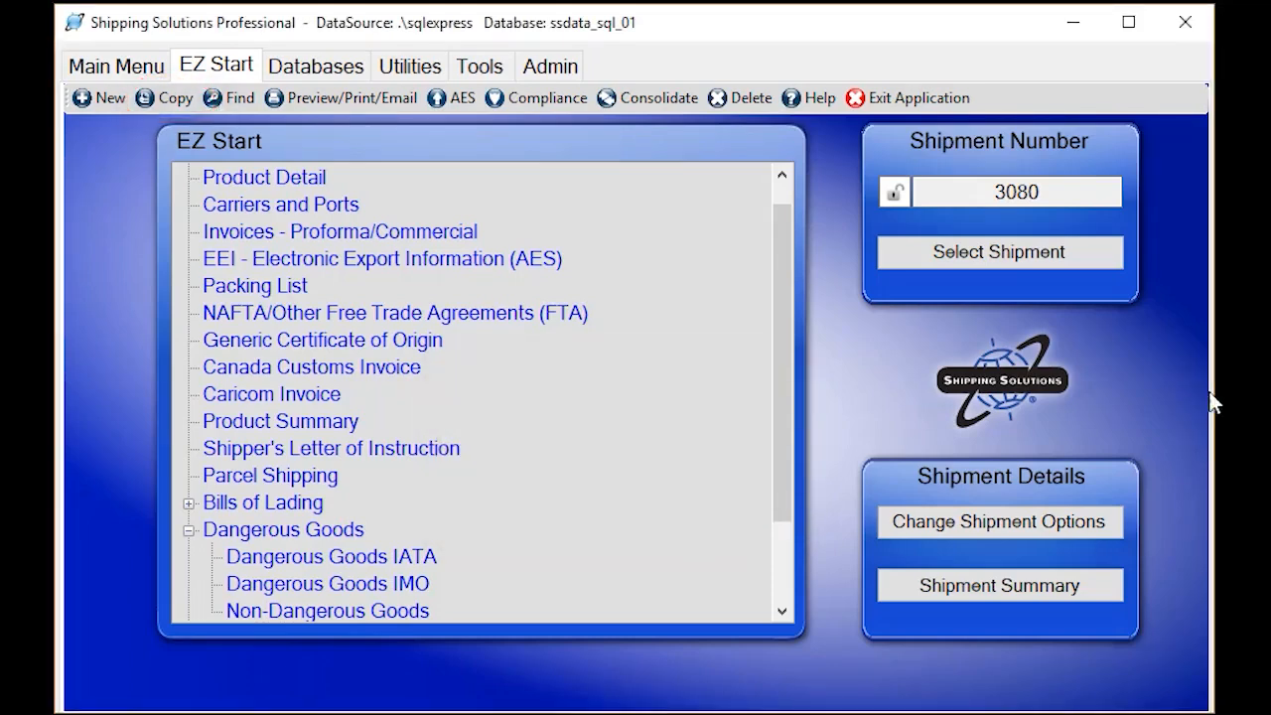
# - Open the shipment's contacts and add Shipping Solutions from the contacts database as the exporter
pyautogui.scroll(1, 394, 201)
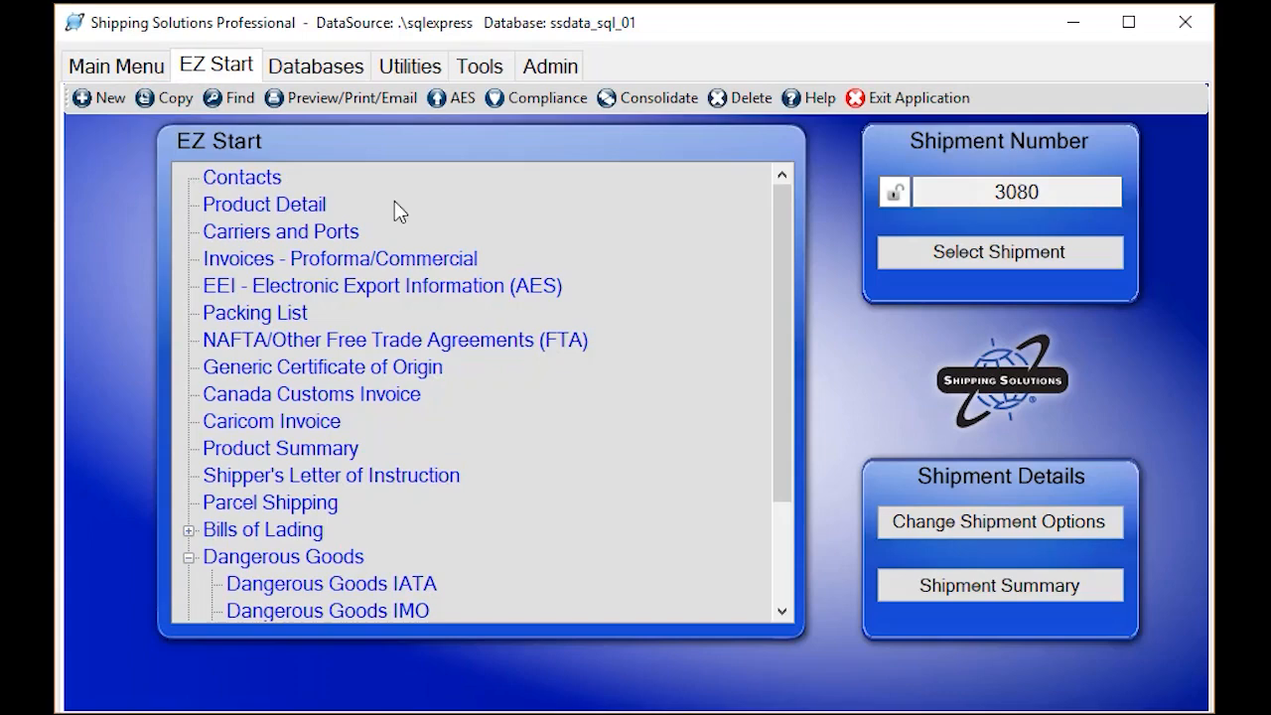
pyautogui.doubleClick(258, 177)
pyautogui.click(227, 245)
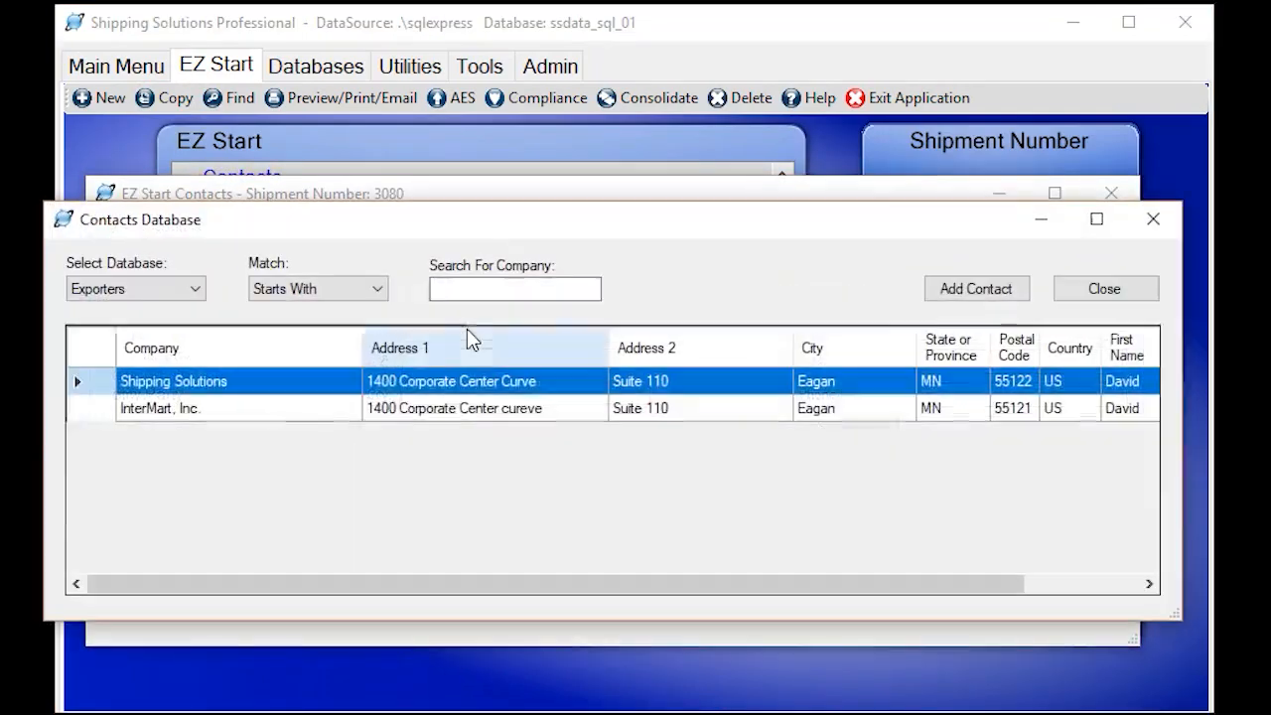
pyautogui.click(971, 294)
# - Add London Kites Ltd. from the contacts database as the ultimate consignee and close the shipment contacts
pyautogui.click(198, 318)
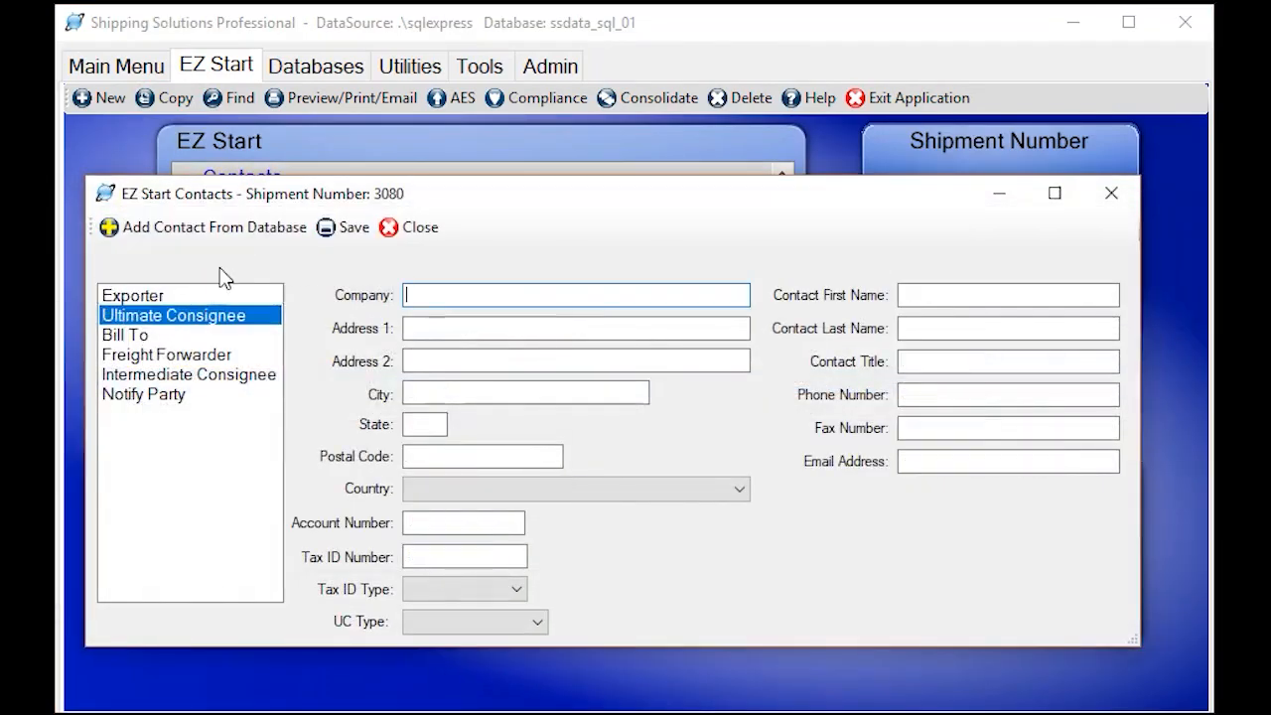
pyautogui.click(242, 233)
pyautogui.click(991, 291)
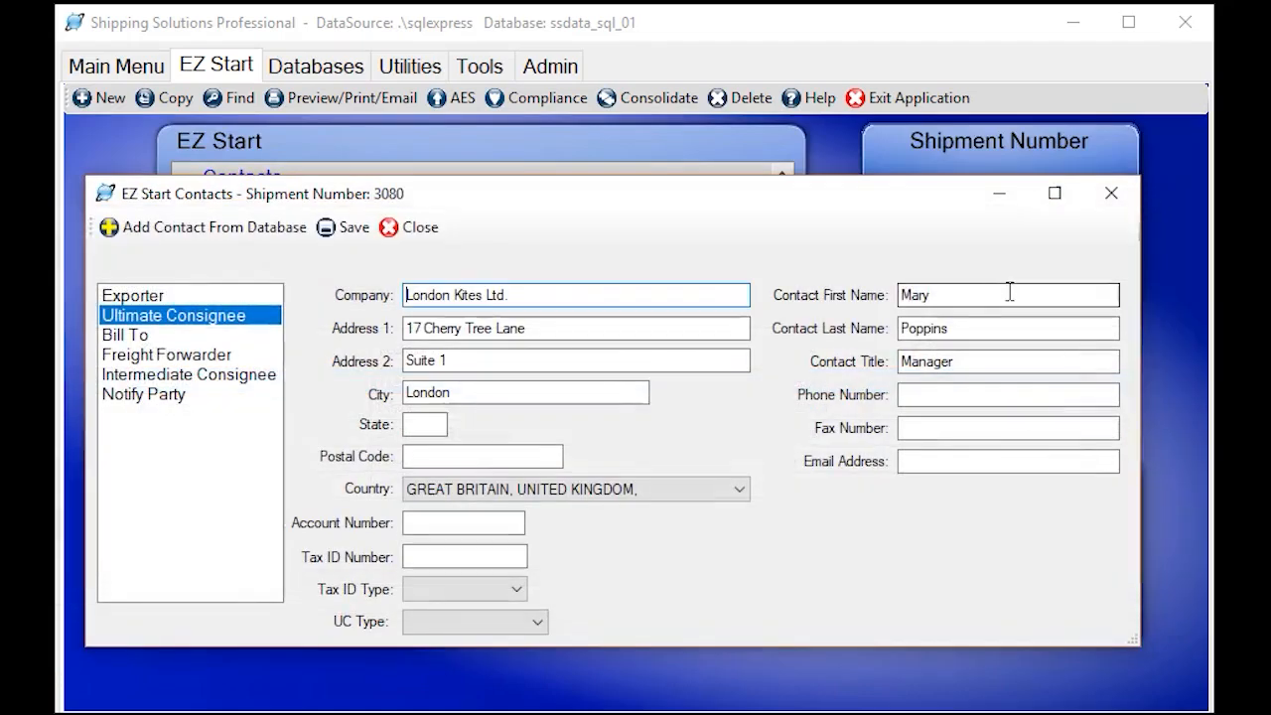
pyautogui.click(408, 231)
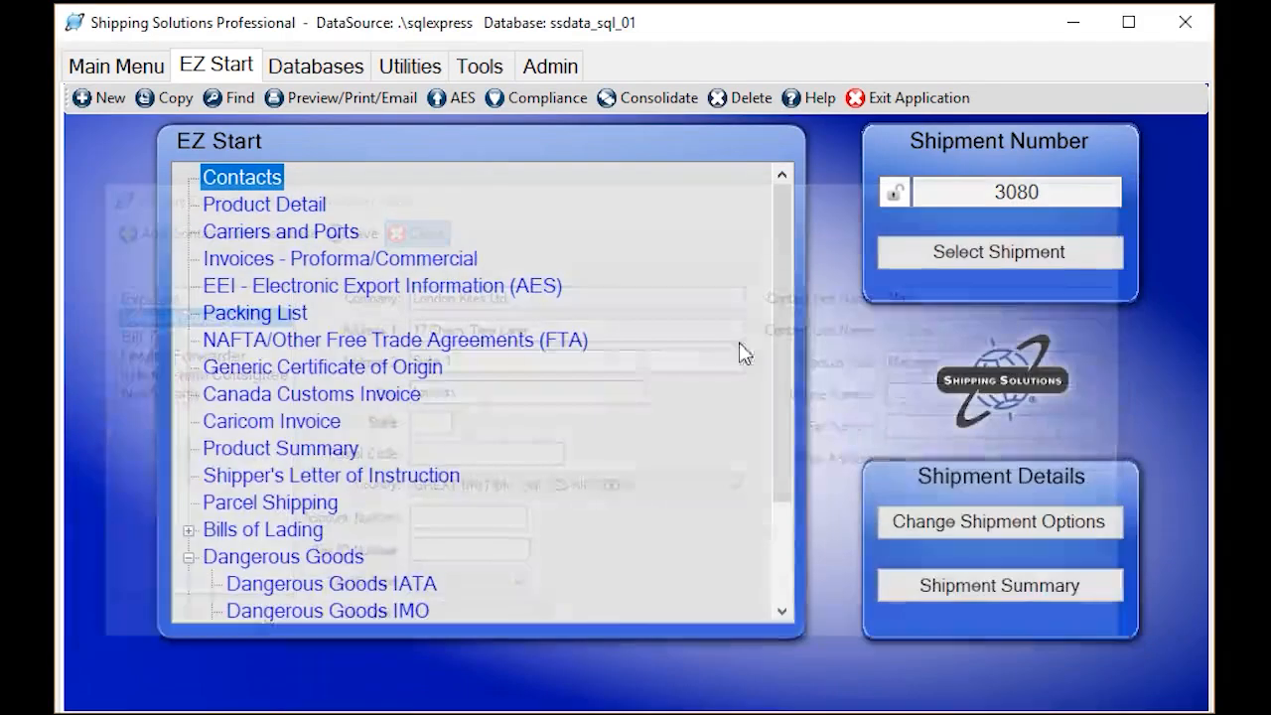
# - Add the products DG1 (Red paint) and DG3 (Self-reactive solid type D) from the database to the shipment's product detail
pyautogui.click(298, 207)
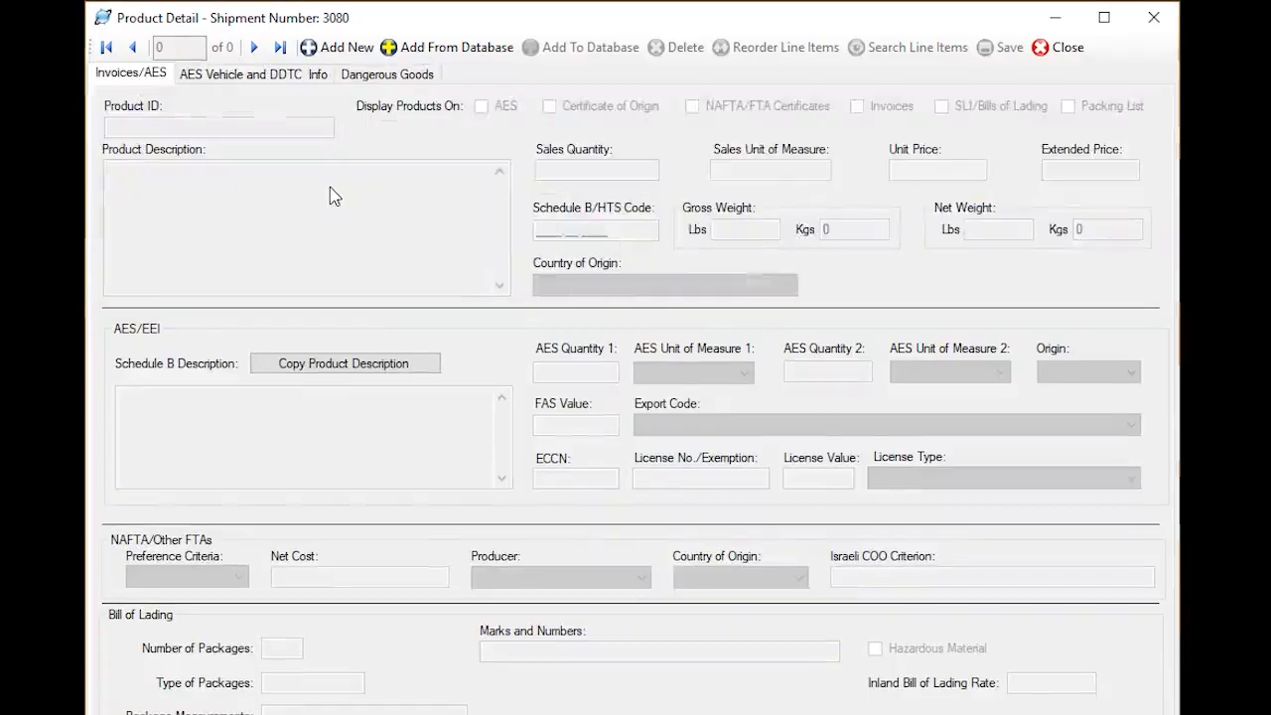
pyautogui.click(430, 57)
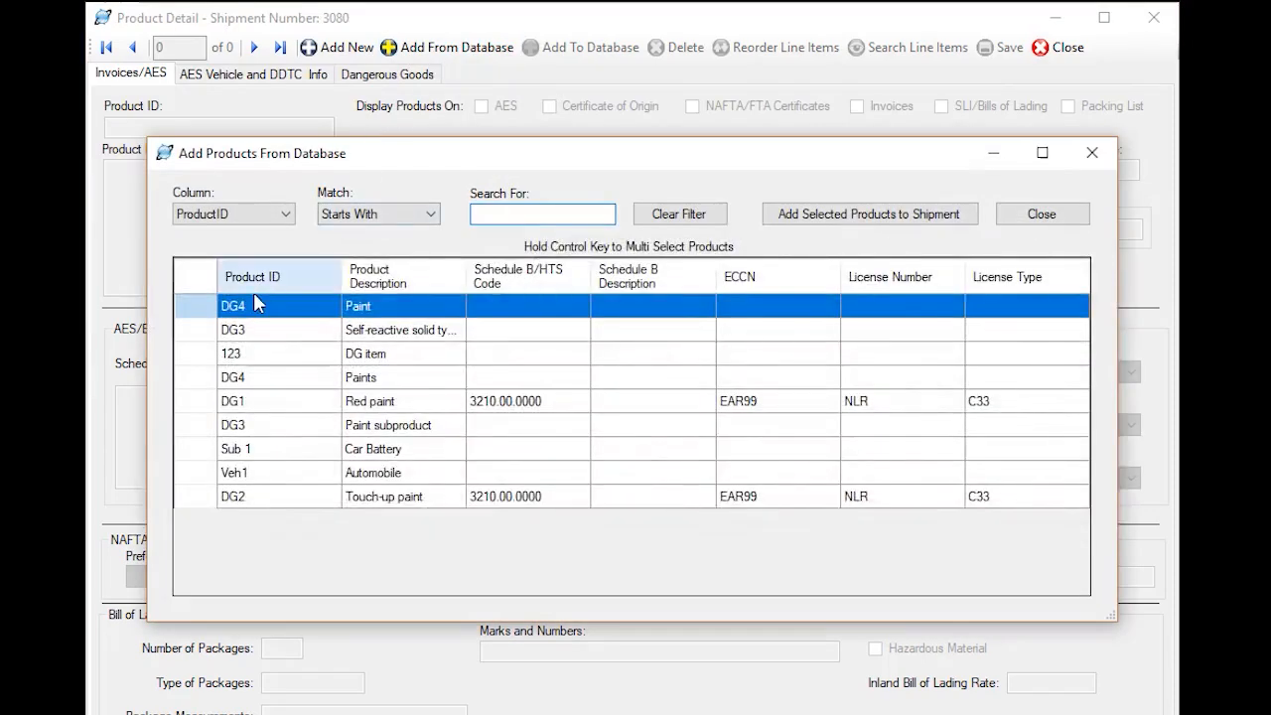
pyautogui.click(363, 401)
pyautogui.click(851, 214)
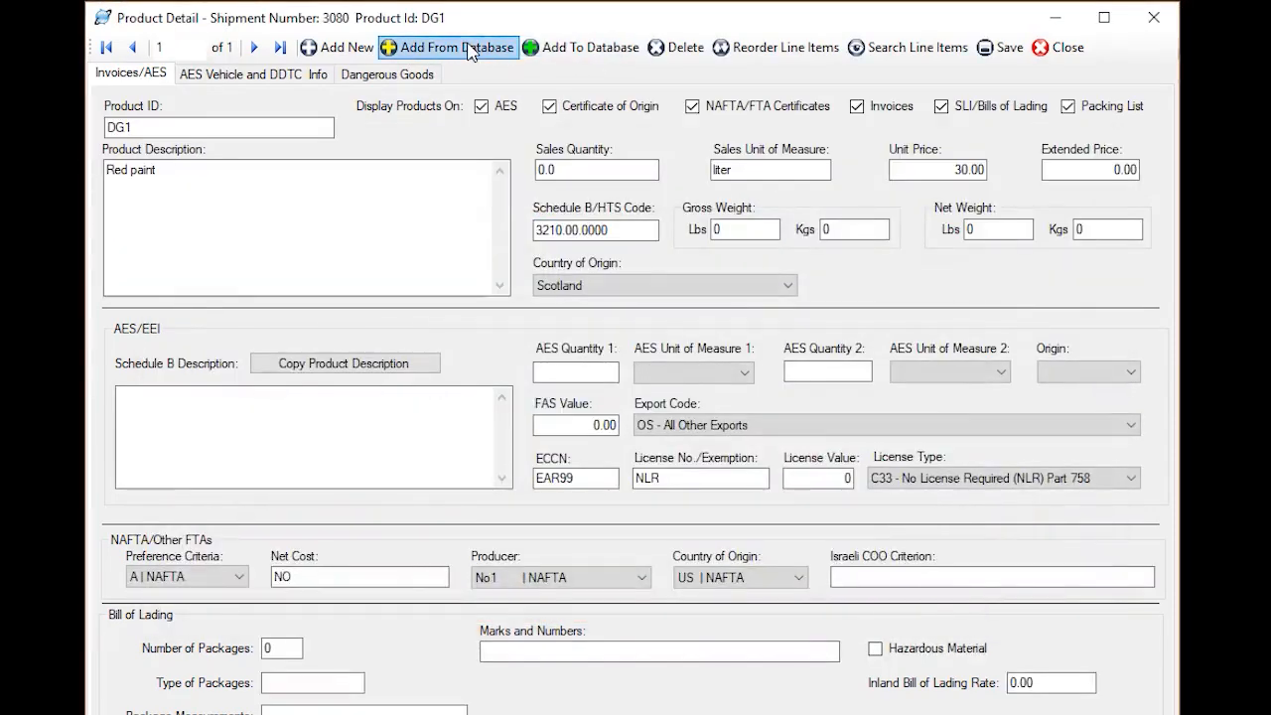
pyautogui.click(457, 48)
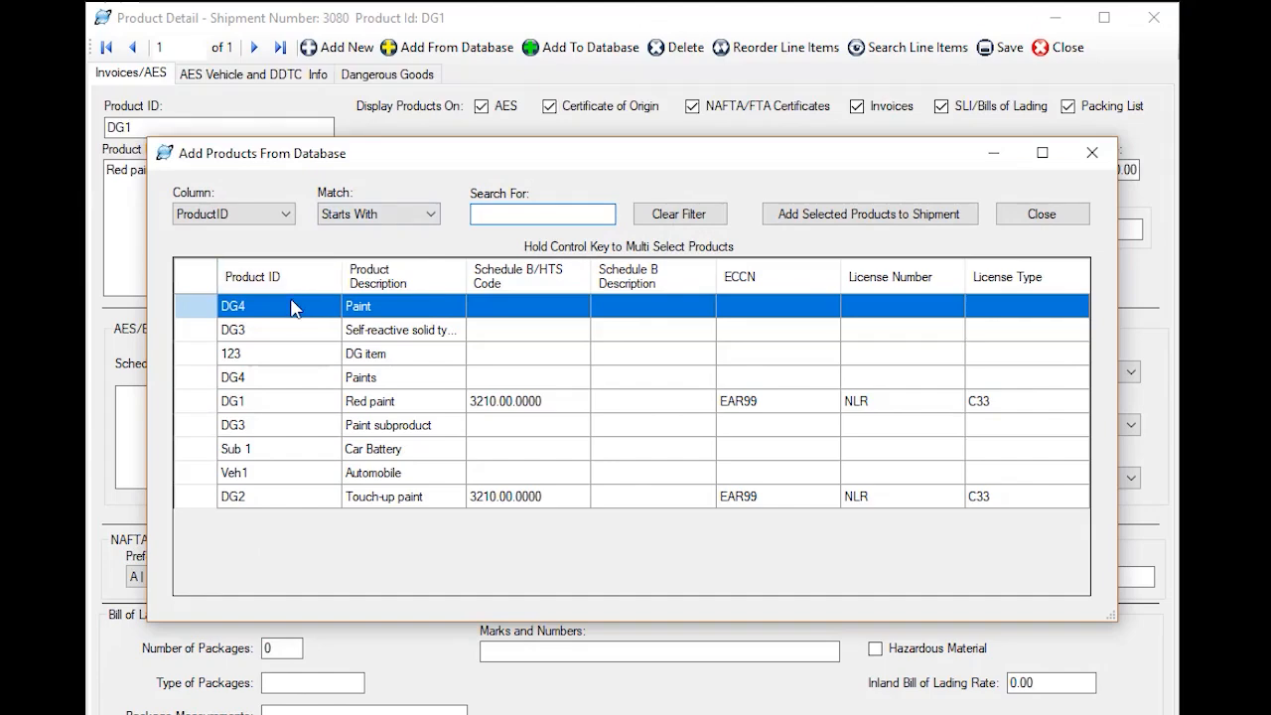
pyautogui.click(303, 329)
pyautogui.click(843, 215)
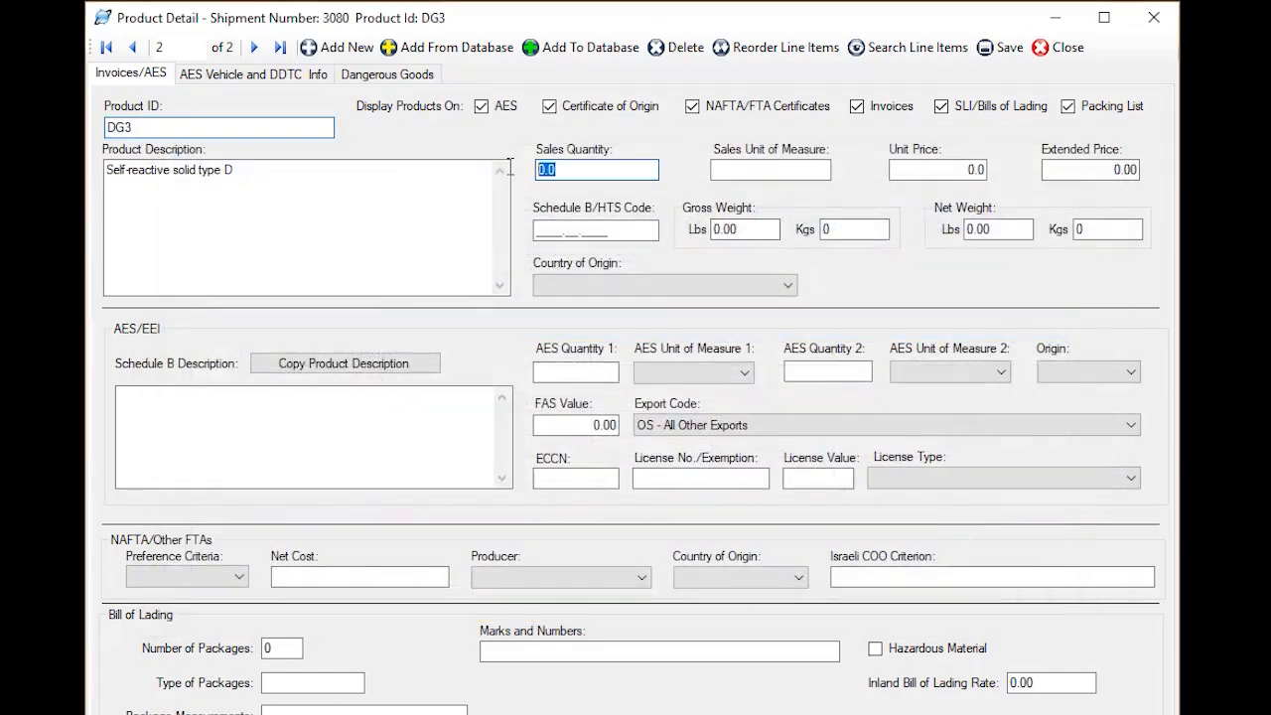
# - Set the sales quantity to 1 for both DG3 and DG1
pyautogui.write('1')
pyautogui.press('Tab')
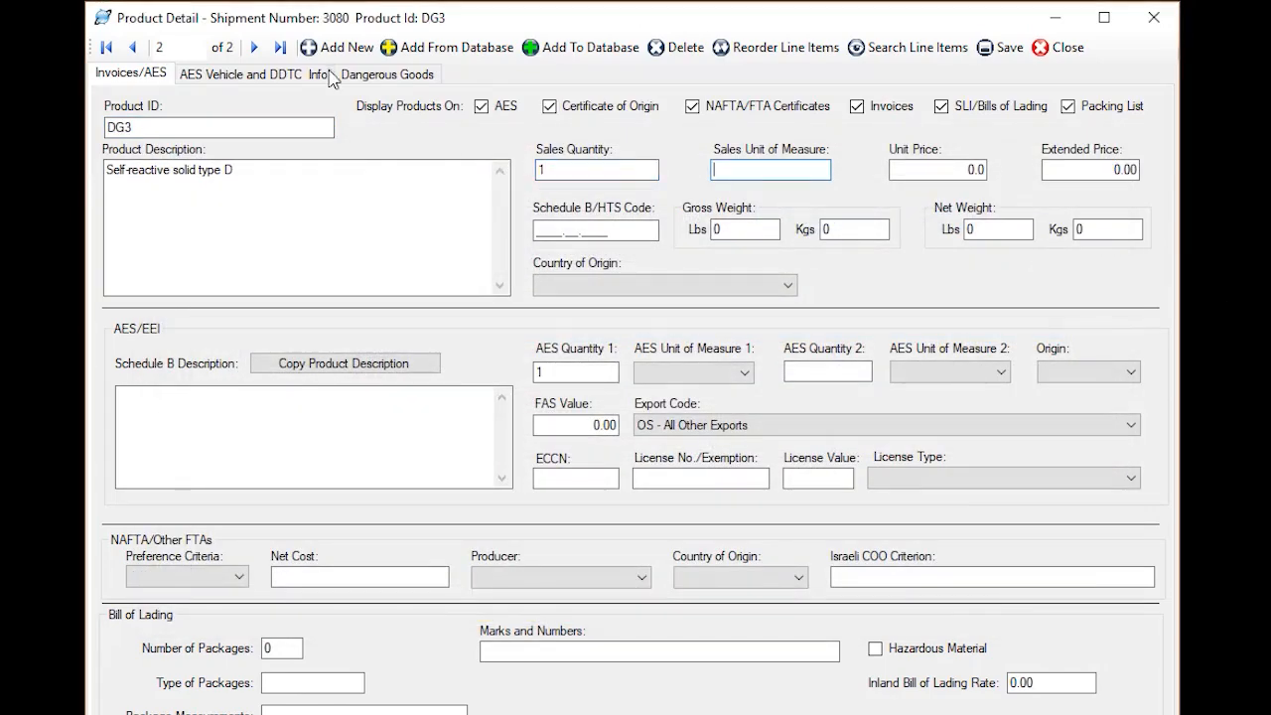
pyautogui.click(133, 48)
pyautogui.hotkey('shift', 'Tab')
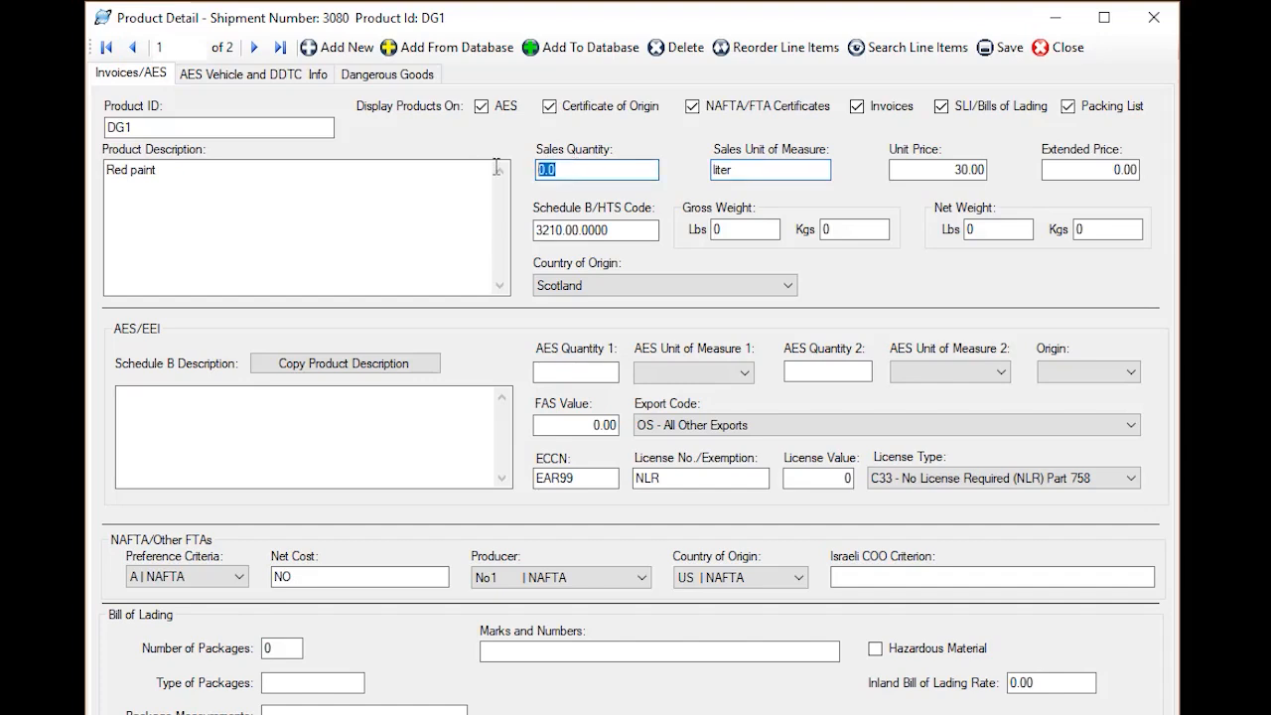
pyautogui.write('1')
pyautogui.press('Tab')
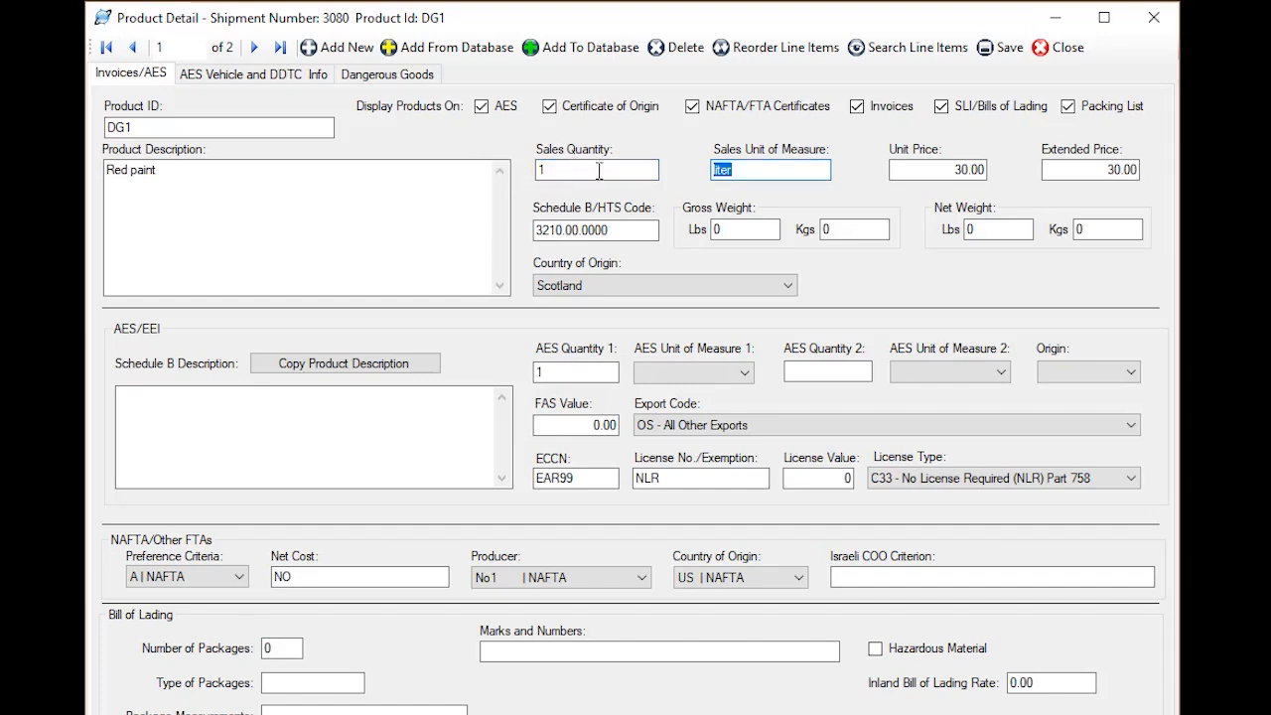
# - Set the IATA quantity to 1 in the dangerous goods details of both DG1 and DG3
pyautogui.click(403, 75)
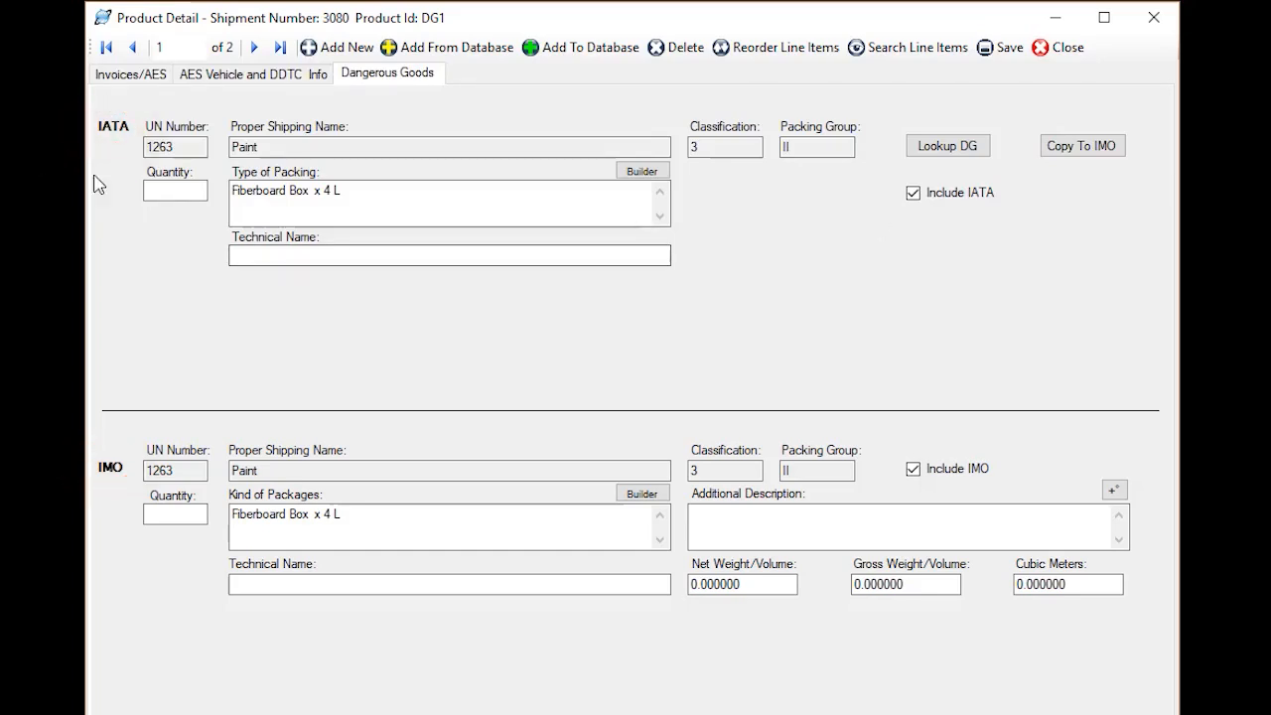
pyautogui.click(152, 191)
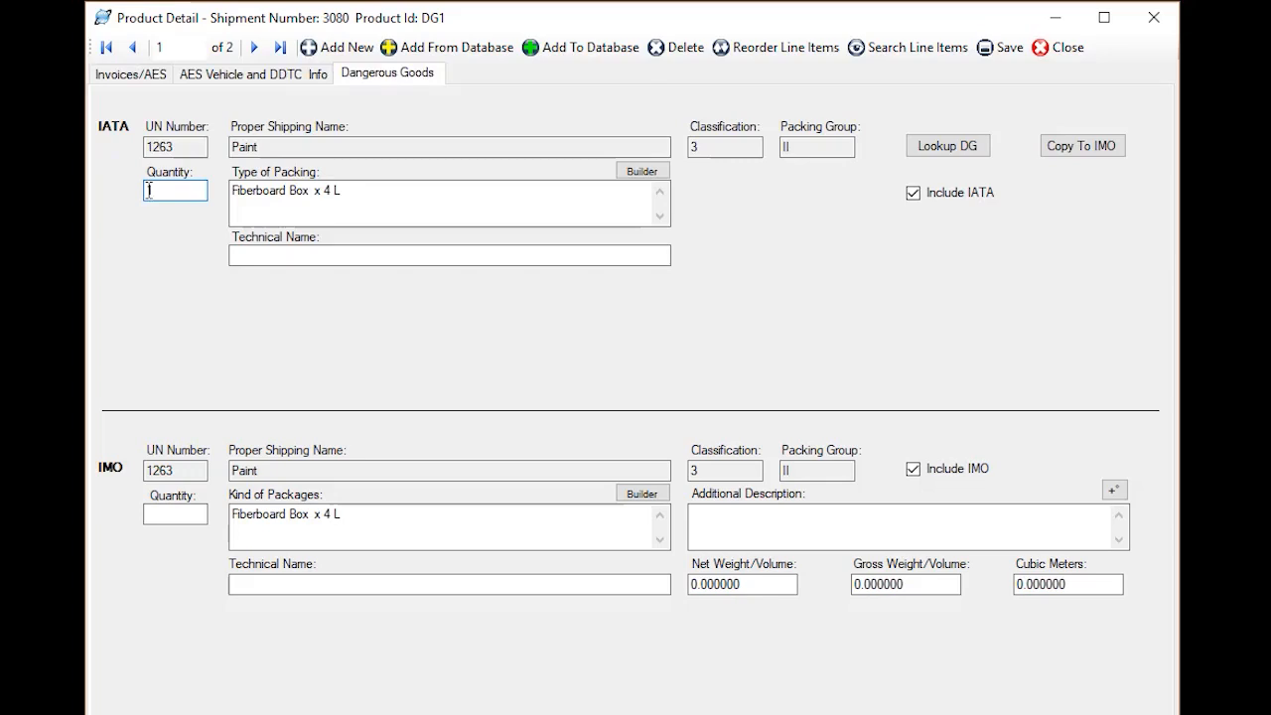
pyautogui.press('Tab')
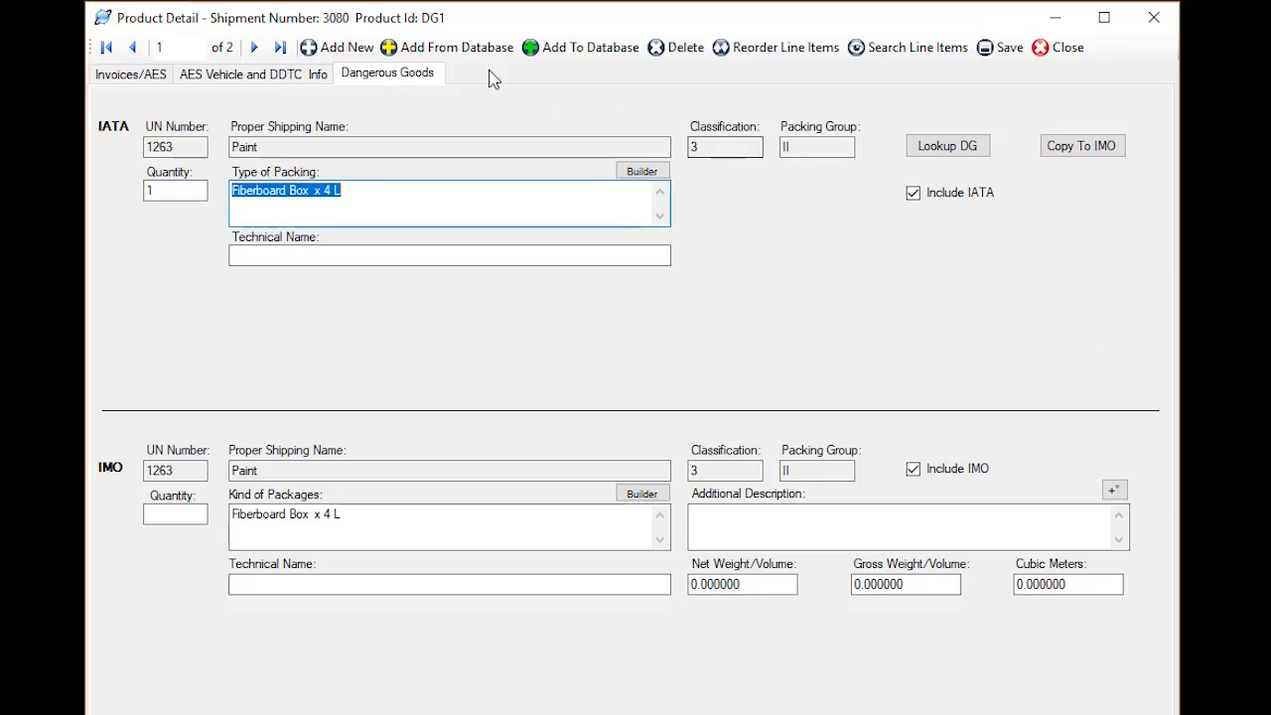
pyautogui.click(254, 46)
pyautogui.click(165, 191)
pyautogui.write('1')
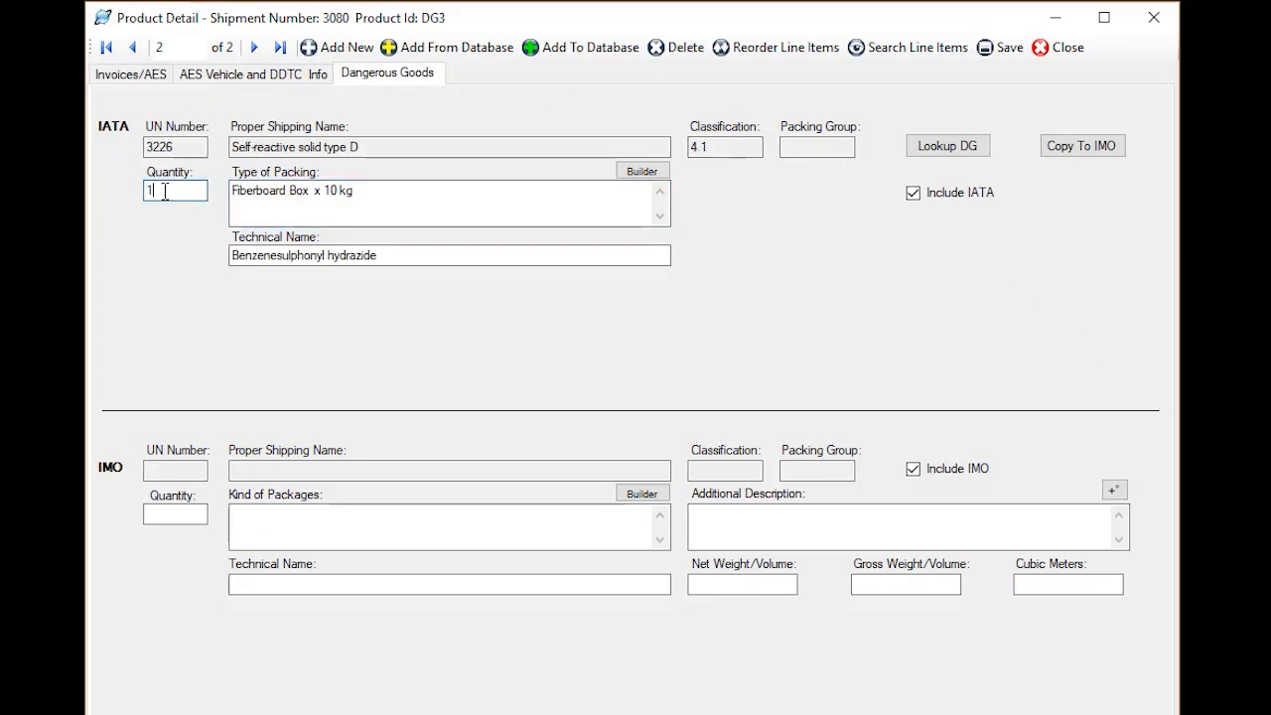
pyautogui.press('Tab')
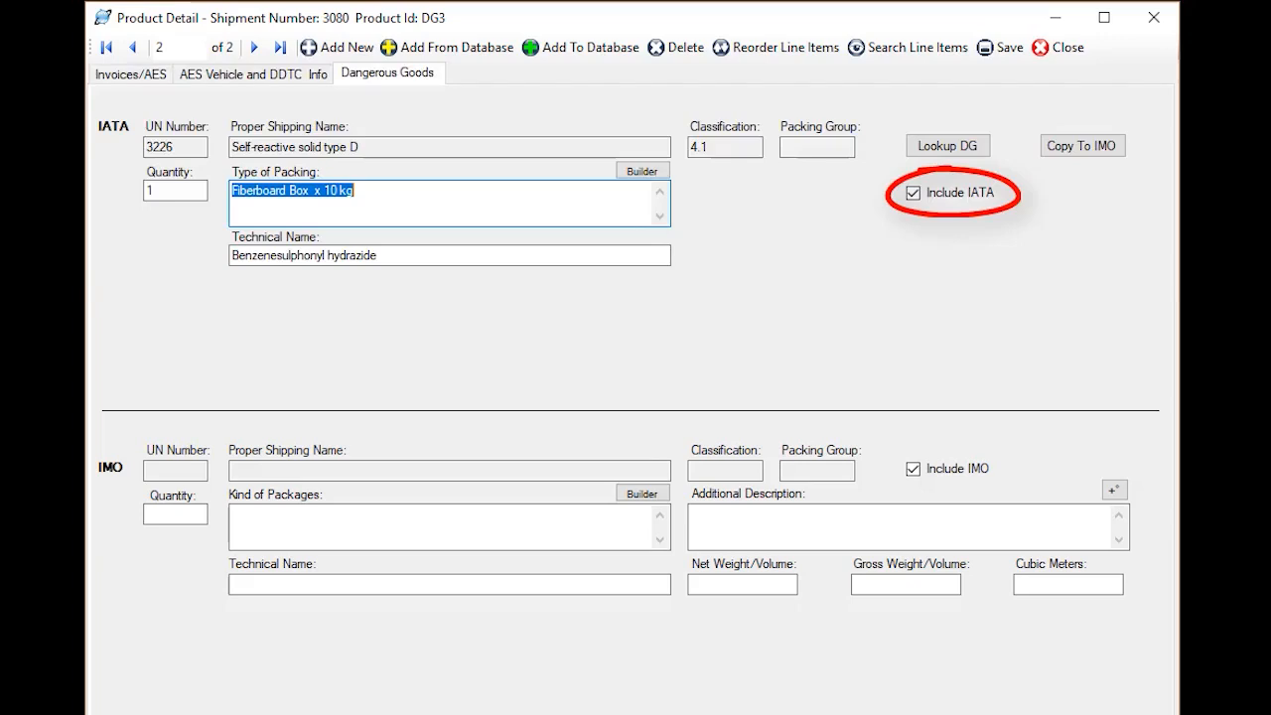
# - Copy DG3's IATA details to IMO and set the IMO quantity to 1
pyautogui.click(1078, 154)
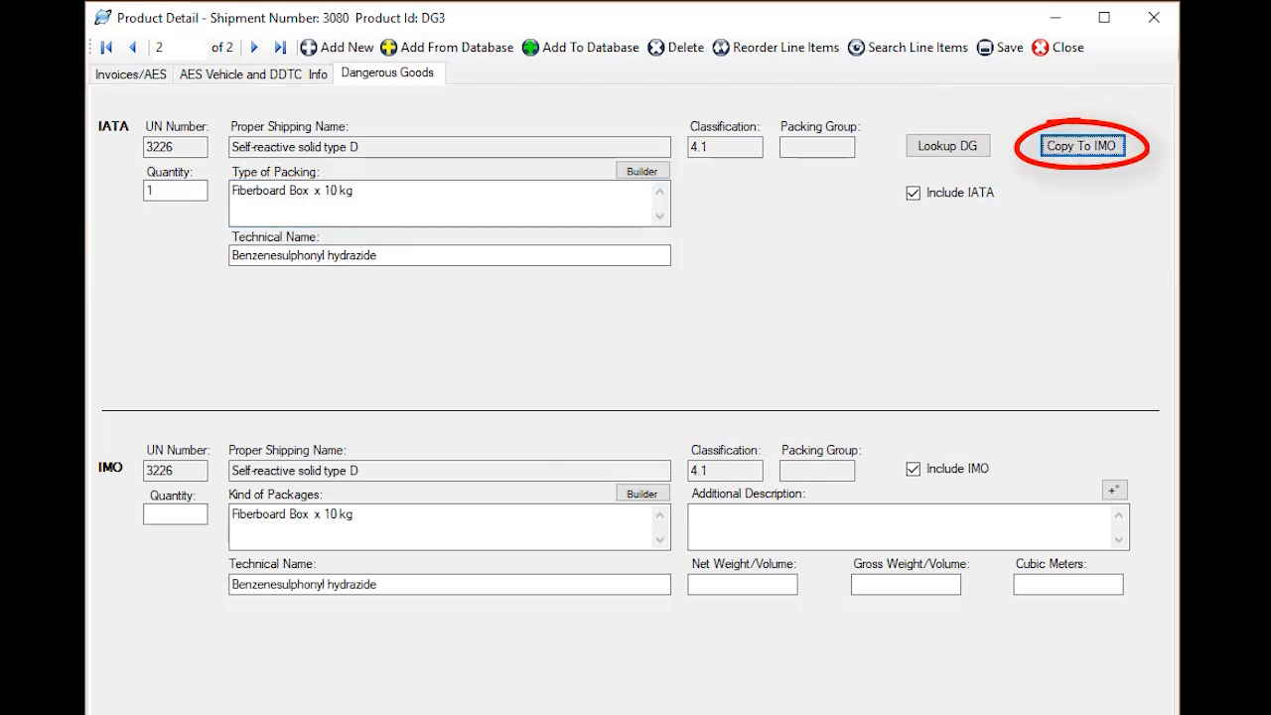
pyautogui.click(191, 513)
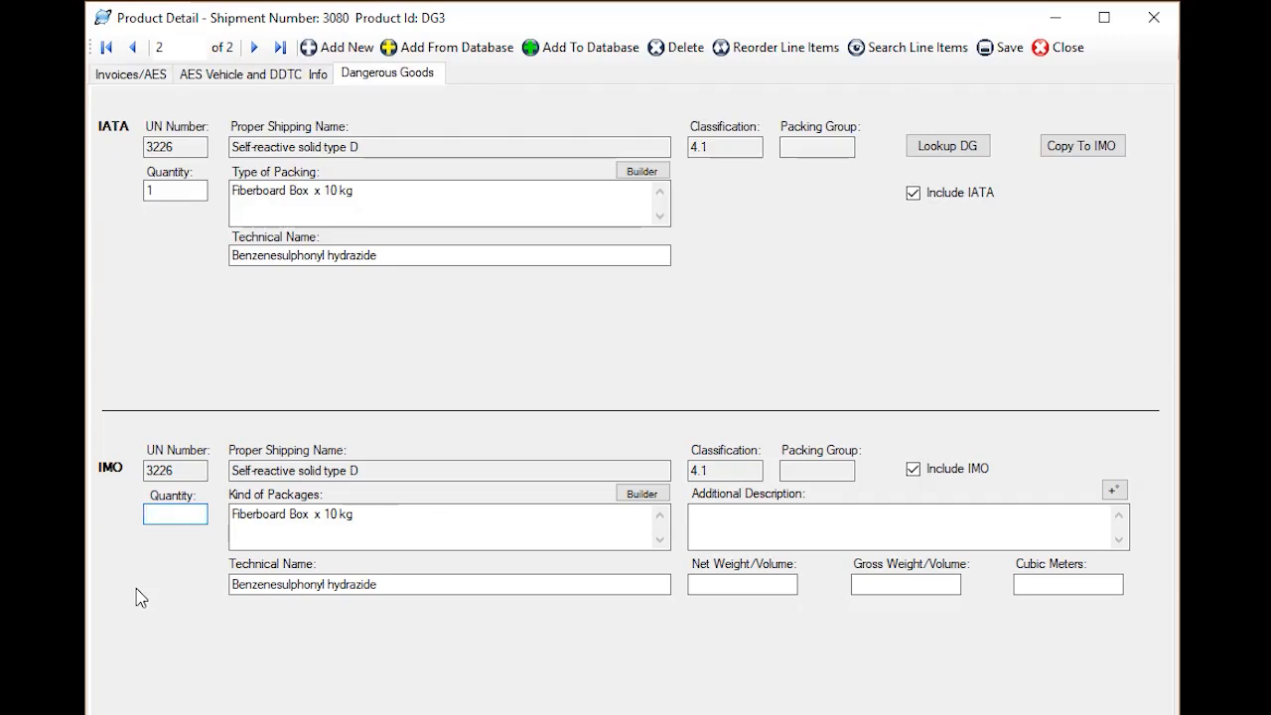
pyautogui.press('Tab')
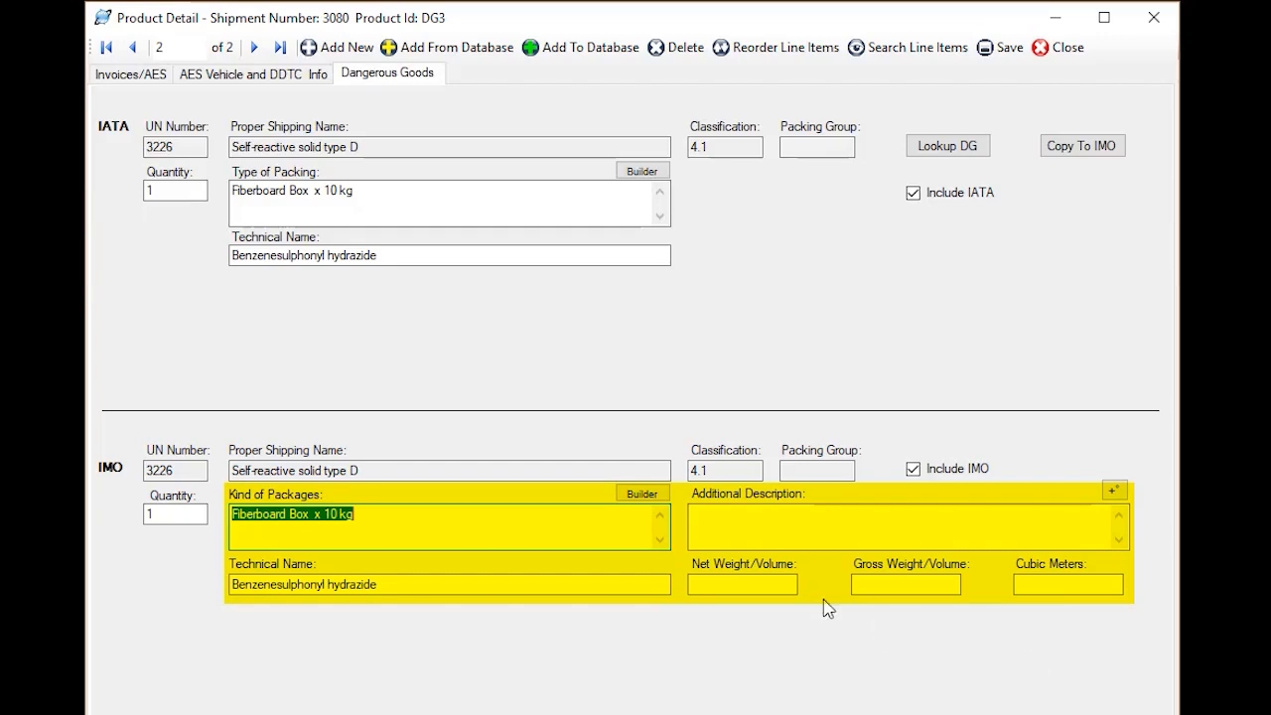
# - Set DG3's IMO net weight/volume to 30 and gross weight/volume to 40
pyautogui.click(695, 584)
pyautogui.write('30')
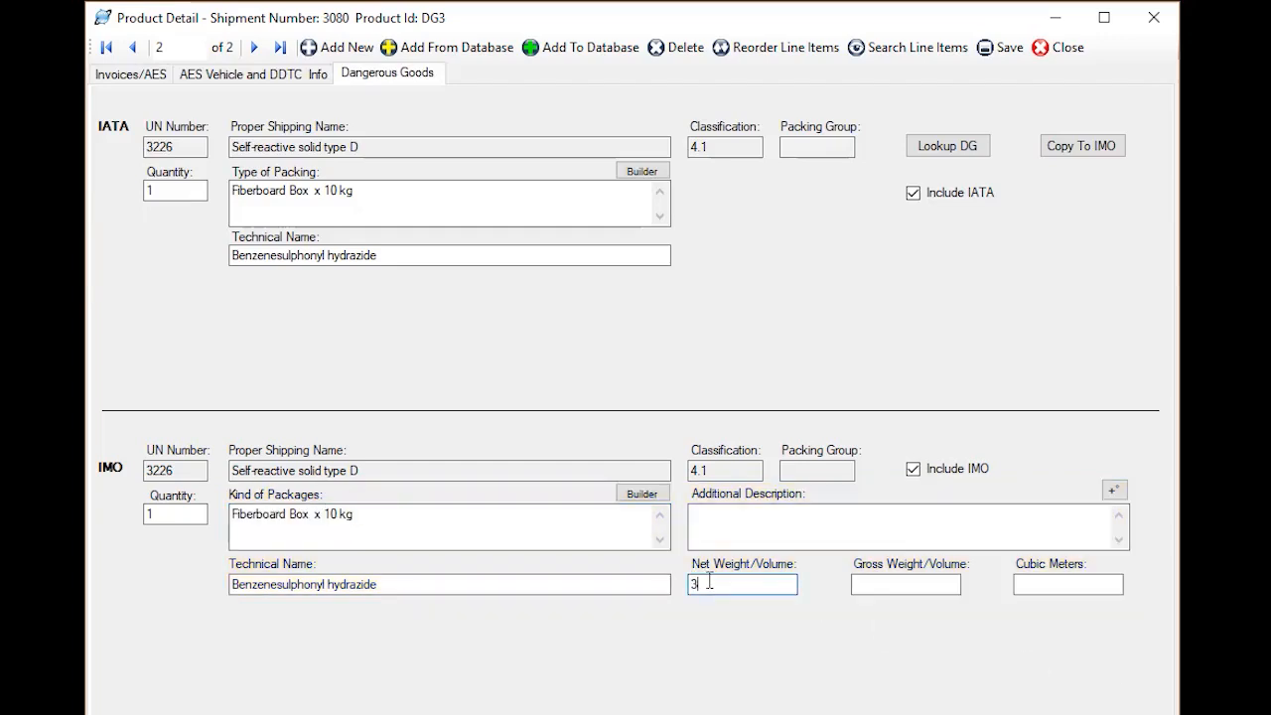
pyautogui.press('Tab')
pyautogui.write('40')
pyautogui.press('Tab')
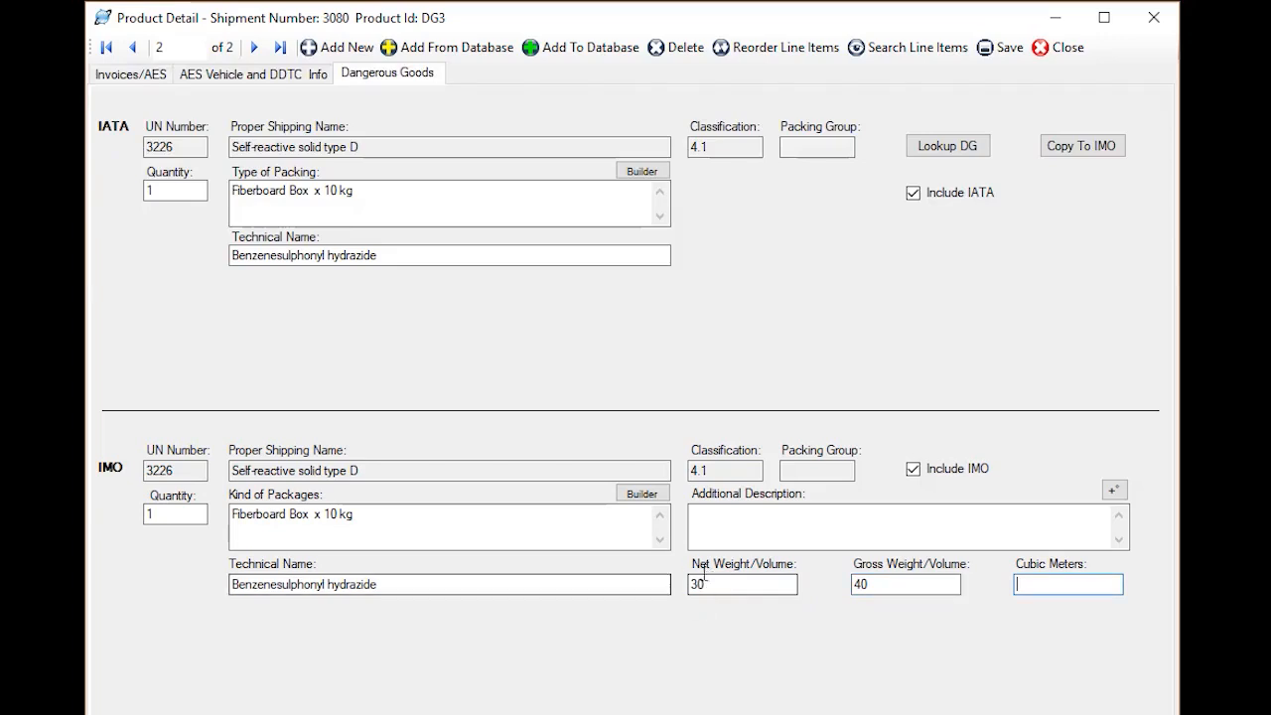
# - Enter "Limited quantity" as DG3's IMO additional description, save the product details and close them
pyautogui.click(744, 515)
pyautogui.write('Lim')
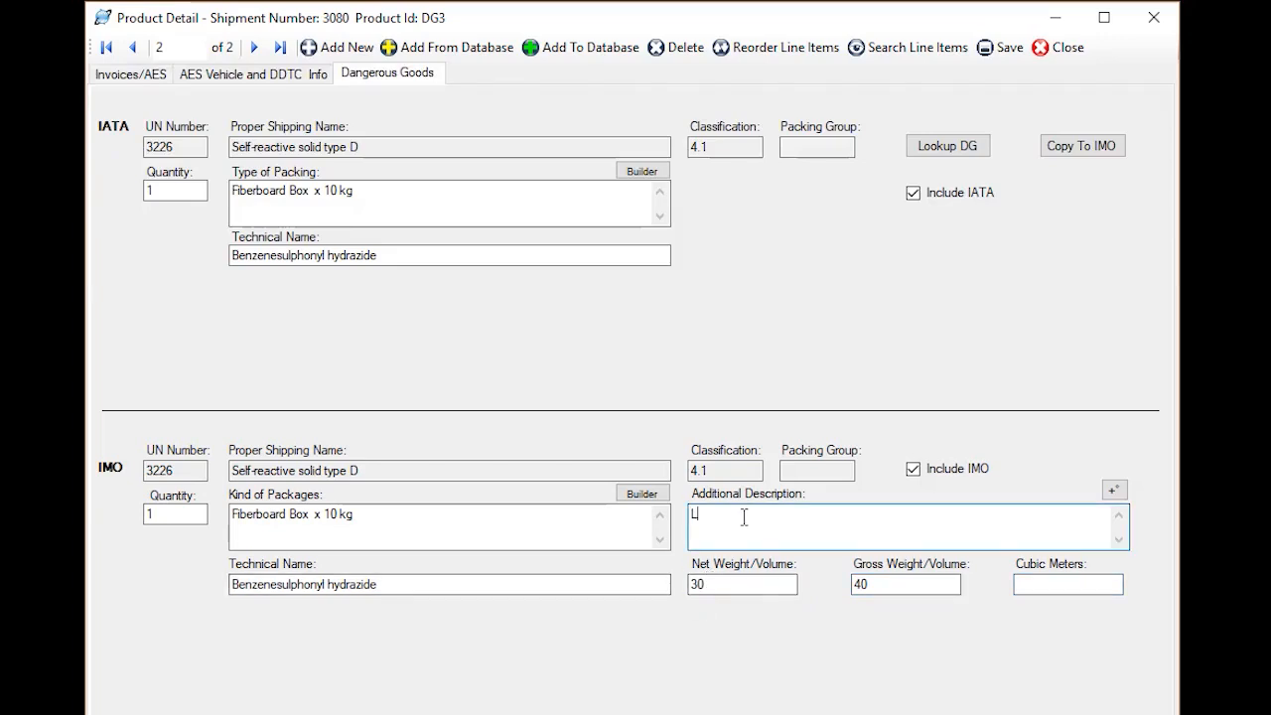
pyautogui.write('ited quantity')
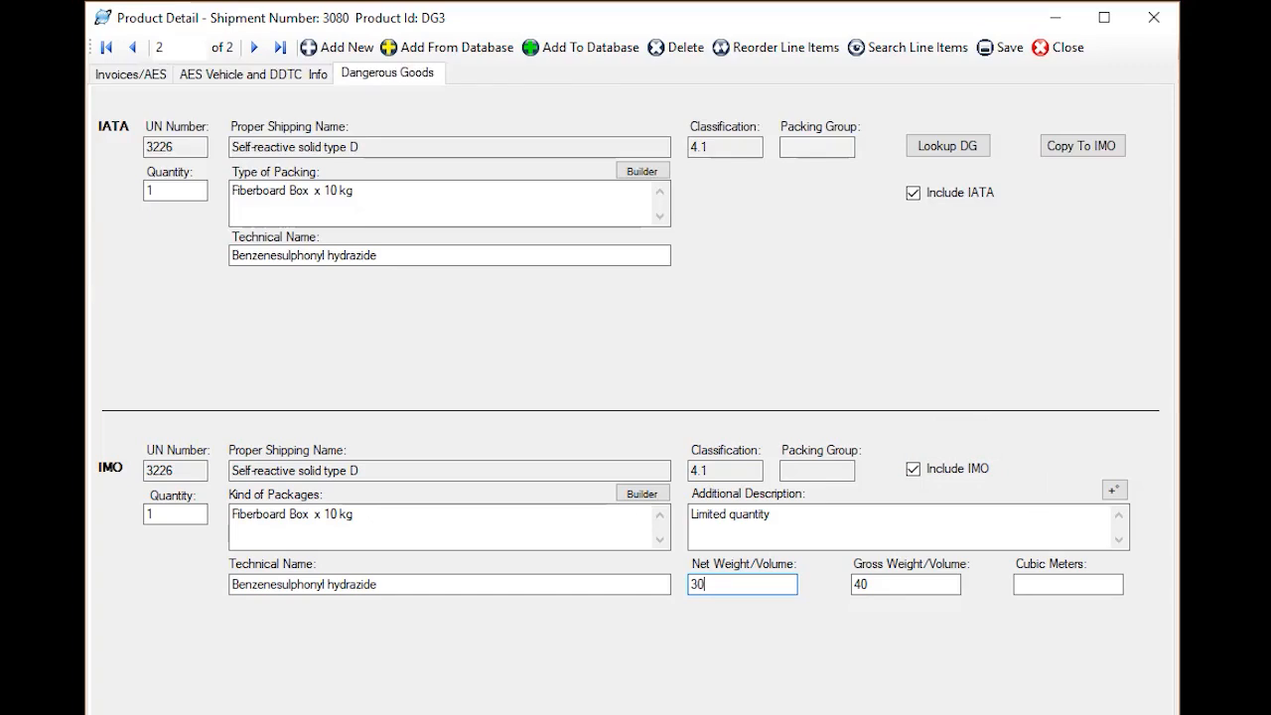
pyautogui.click(994, 48)
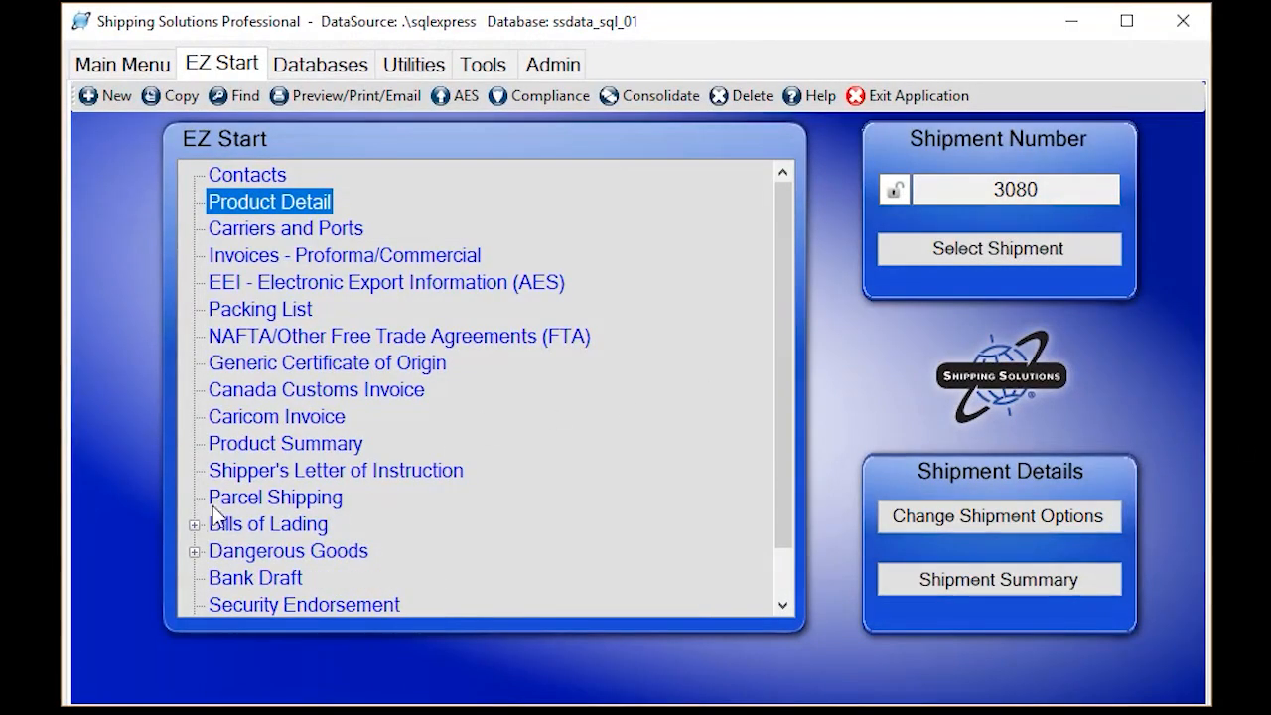
# - Open the shipment's Dangerous Goods IATA form and set the departure airport to MSP and the destination airport to LHR
pyautogui.click(195, 552)
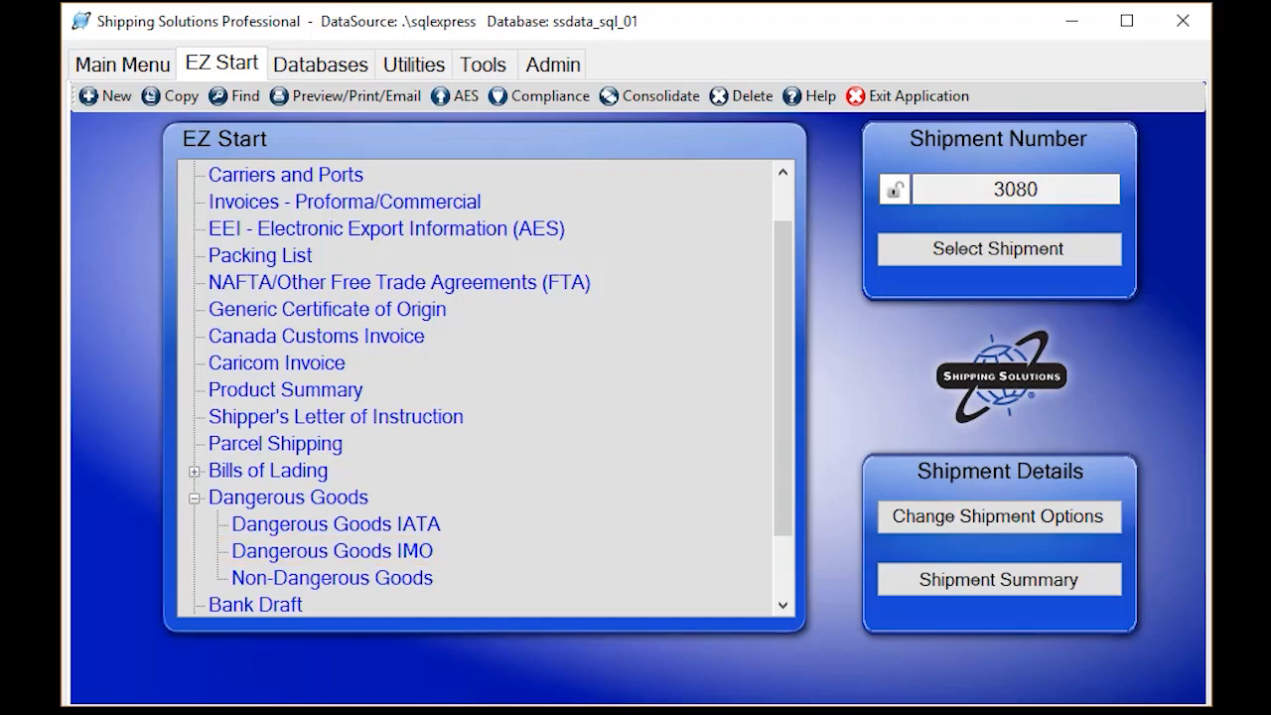
pyautogui.doubleClick(431, 526)
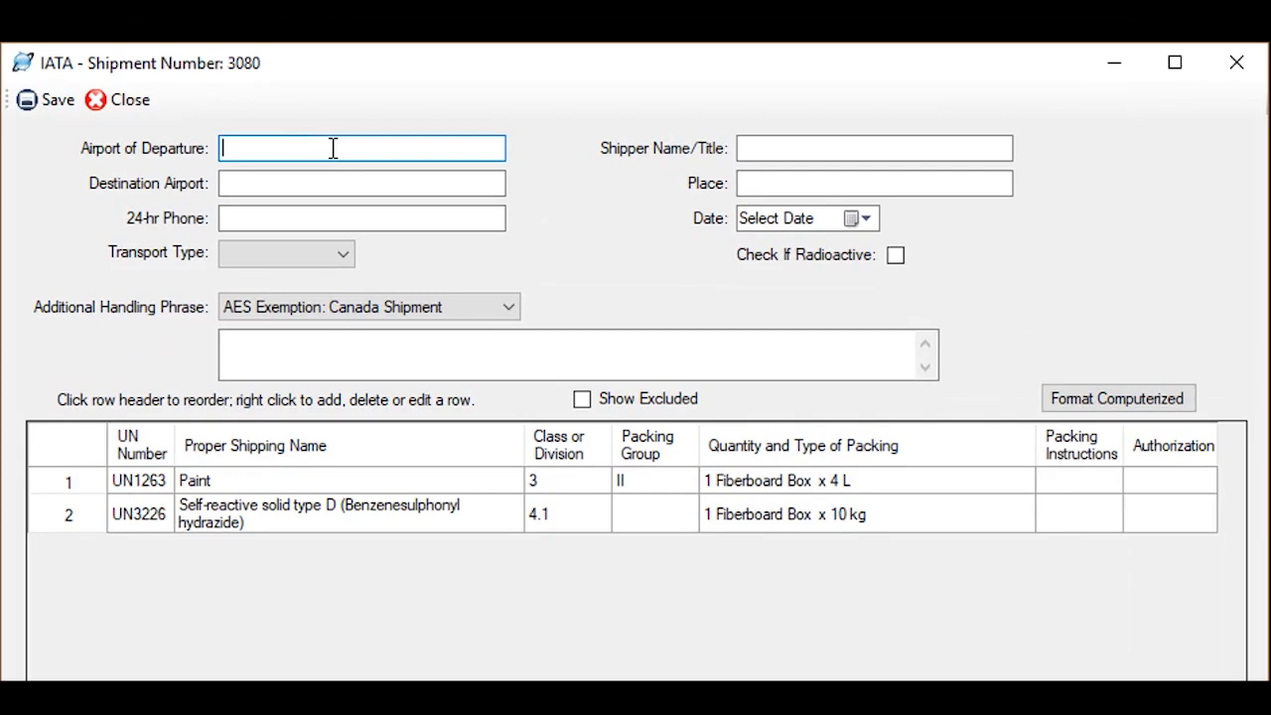
pyautogui.write('M')
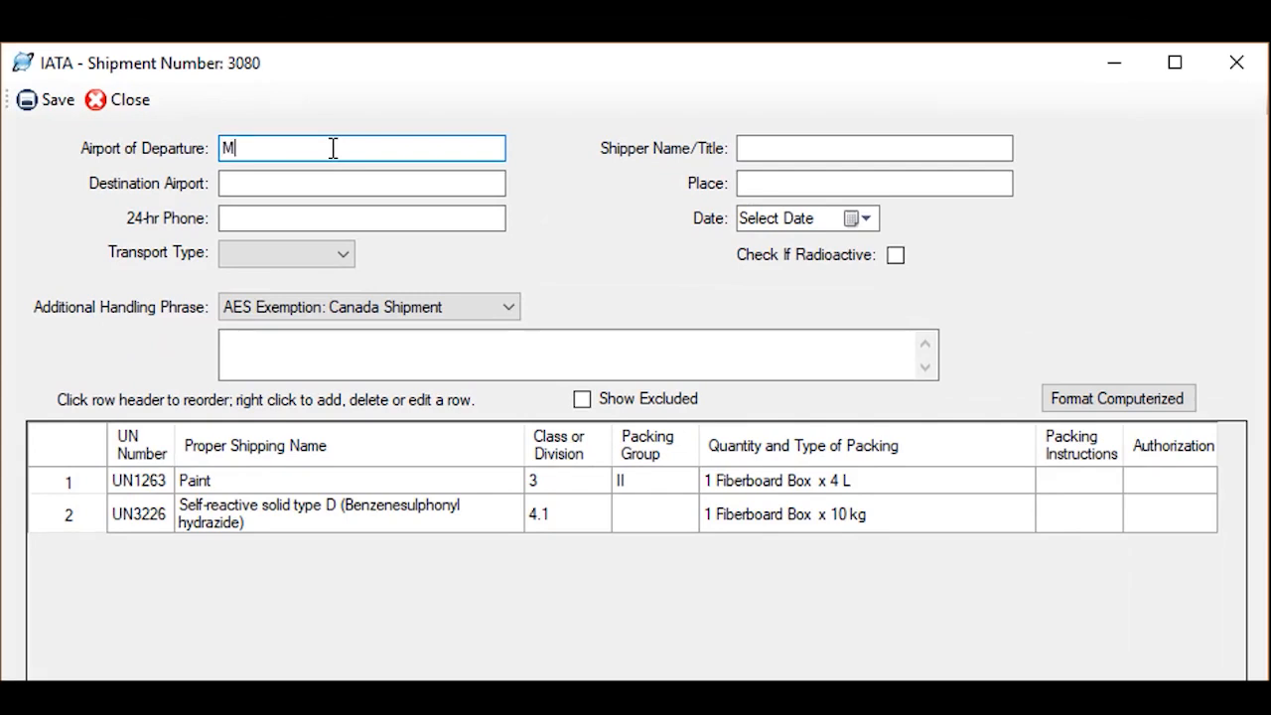
pyautogui.write('SP')
pyautogui.press('Tab')
pyautogui.write('LHR')
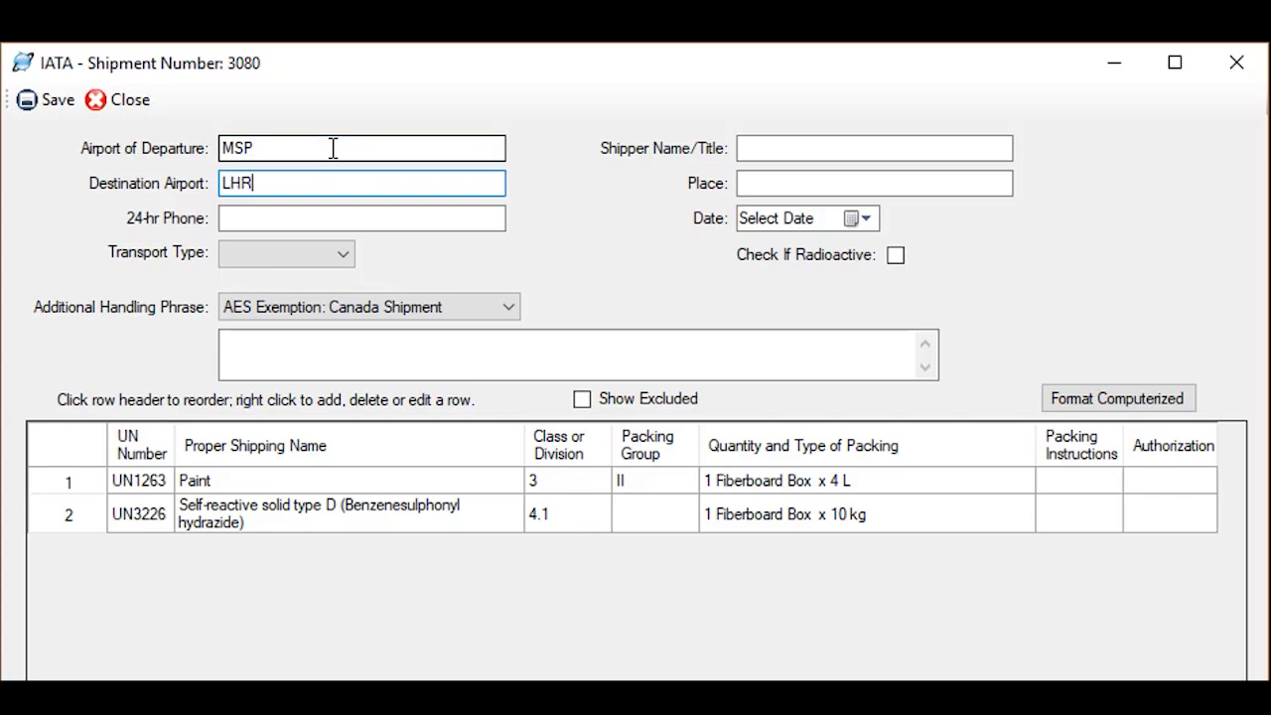
pyautogui.press('Tab')
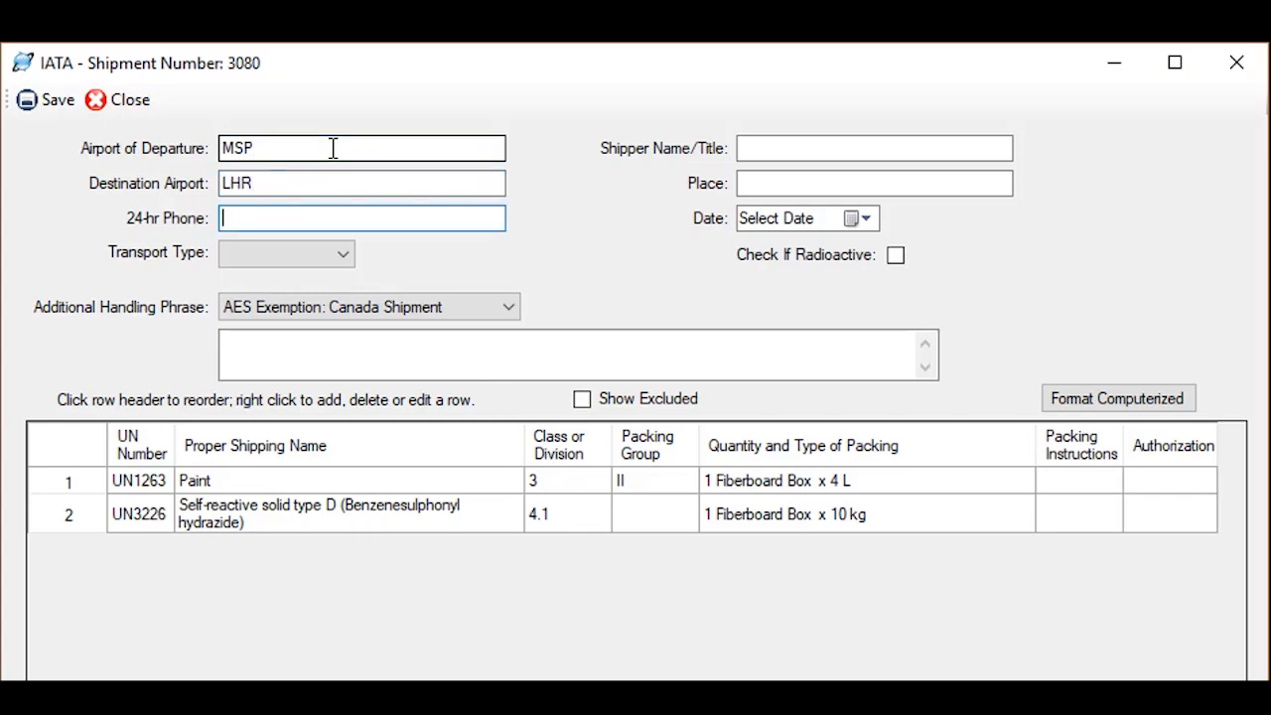
# - Enter the 24-hr phone number and briefly toggle the radioactive option, leaving it unchecked
pyautogui.write('612-555-1212')
pyautogui.press('Tab')
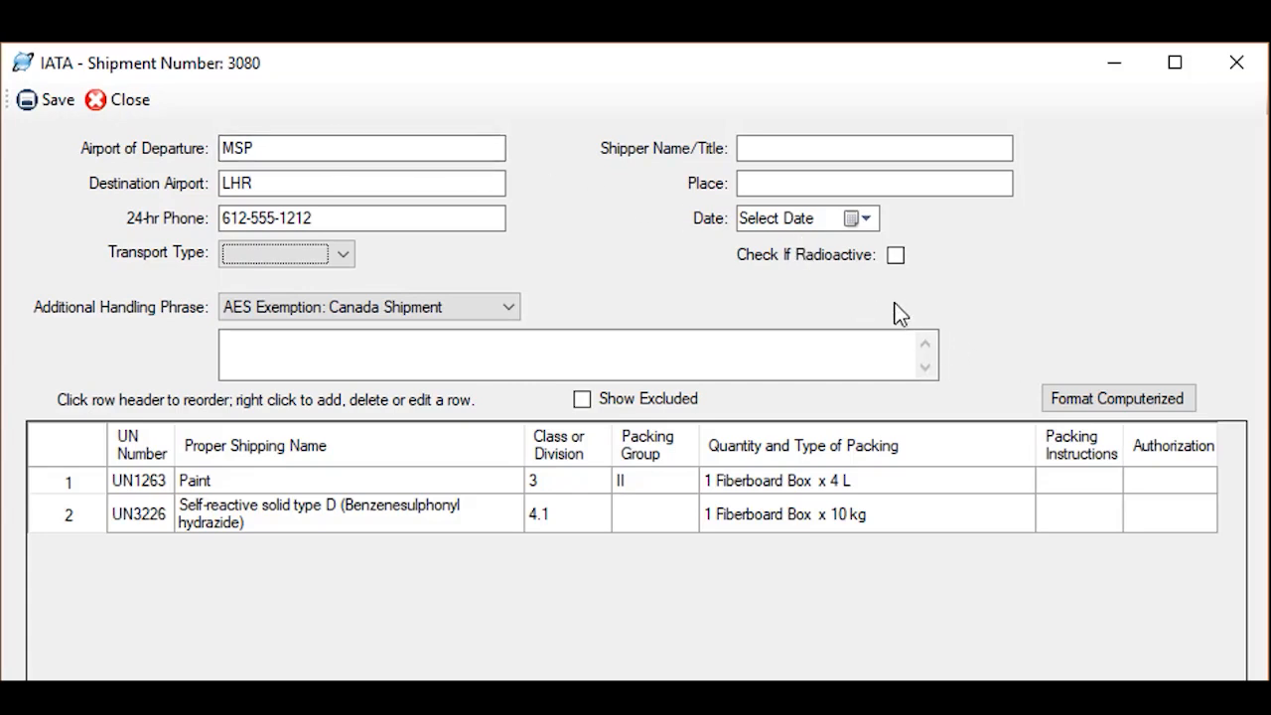
pyautogui.click(898, 258)
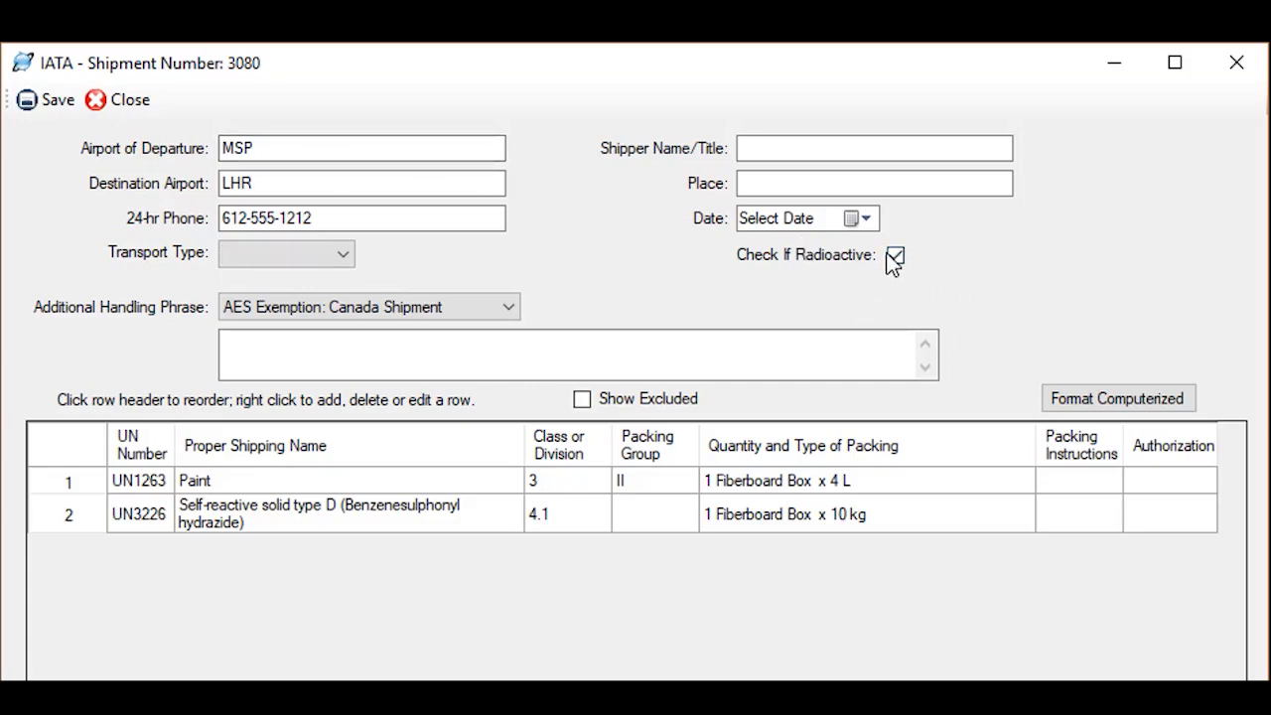
pyautogui.click(896, 257)
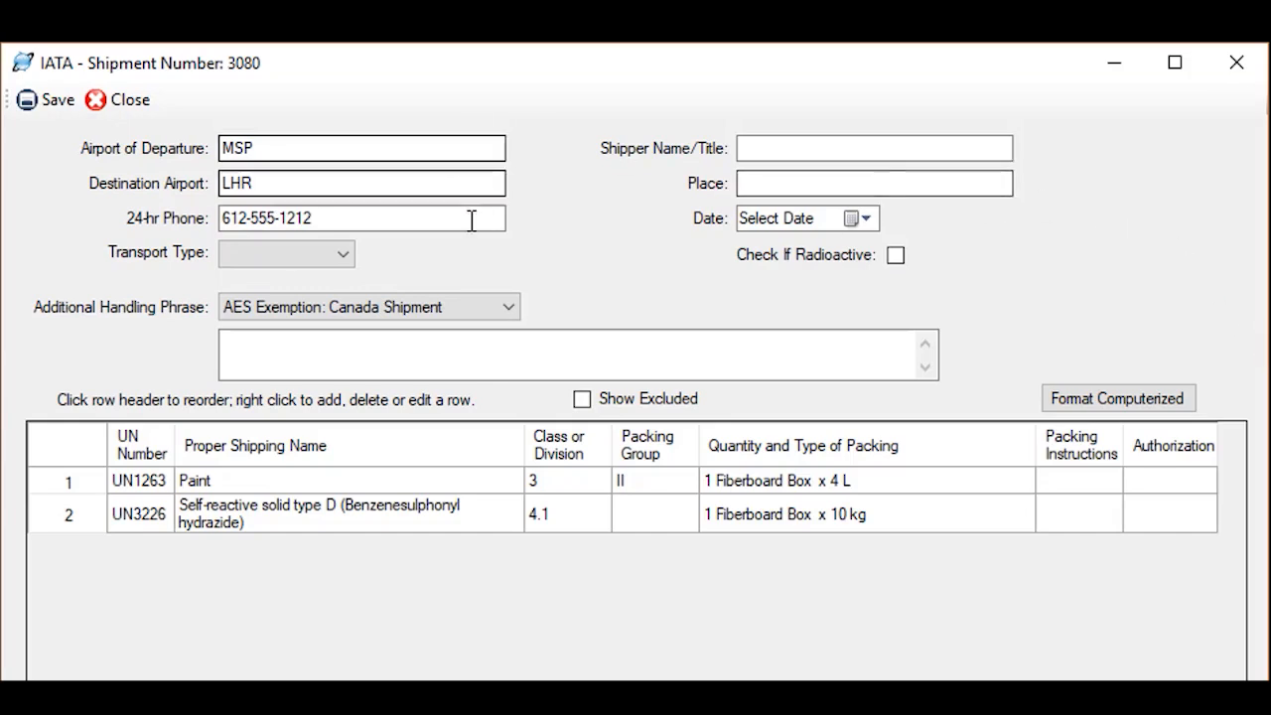
# - Choose "Hazmat warning" as the additional handling phrase, then open and dismiss the Paint row's position setting
pyautogui.click(508, 309)
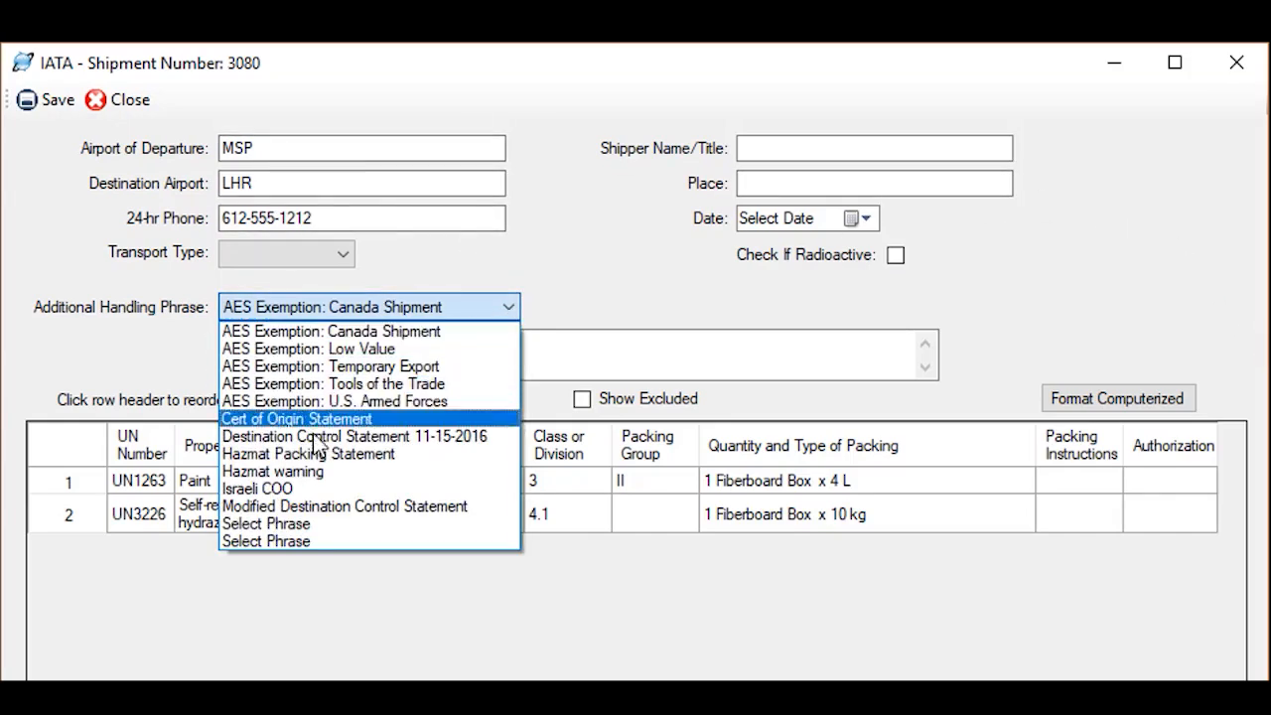
pyautogui.click(298, 470)
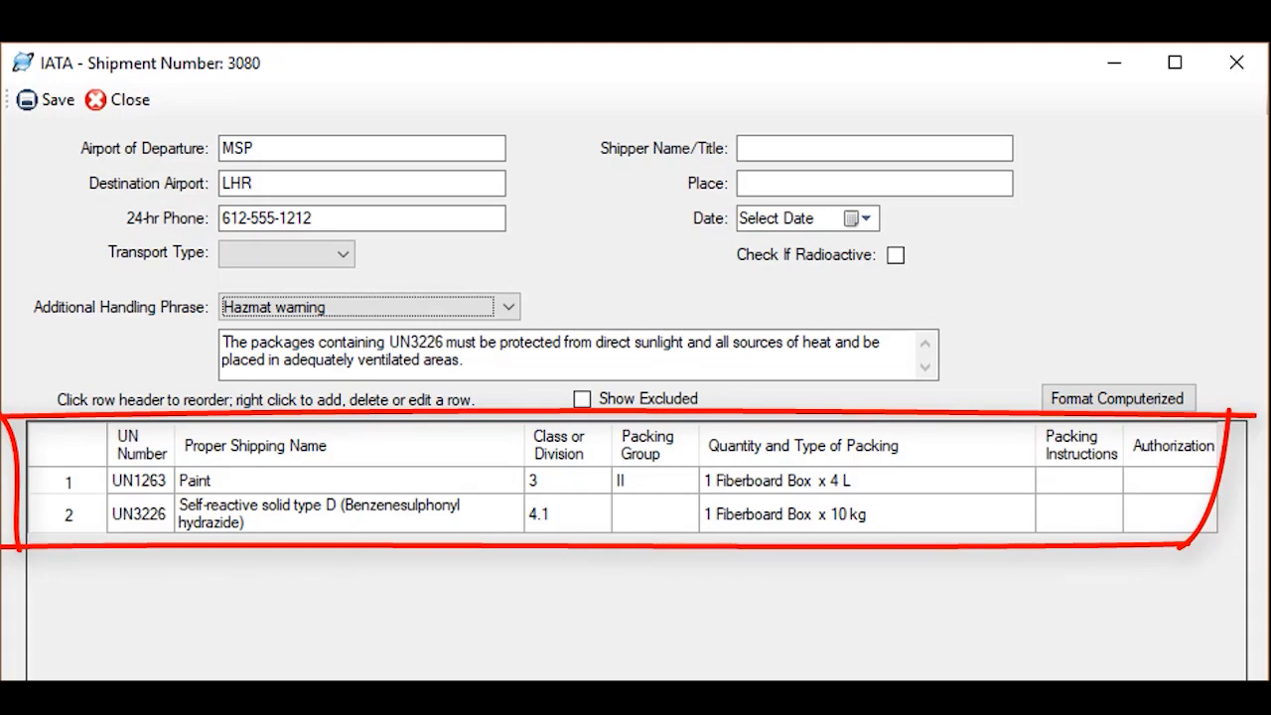
pyautogui.click(82, 486)
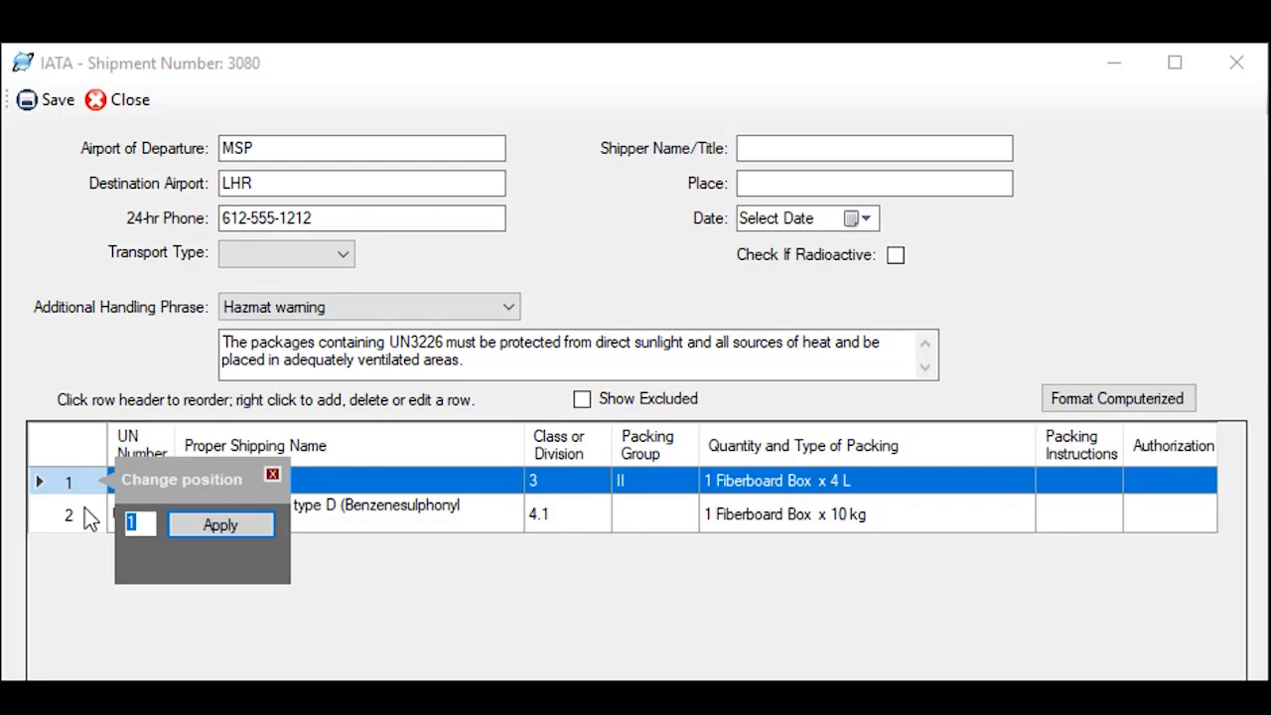
pyautogui.click(272, 475)
# - Edit the UN3226 product on the IATA form, setting its PSN qualifying prefix to "WASTE" and suffix to "stabilized"
pyautogui.click(401, 514)
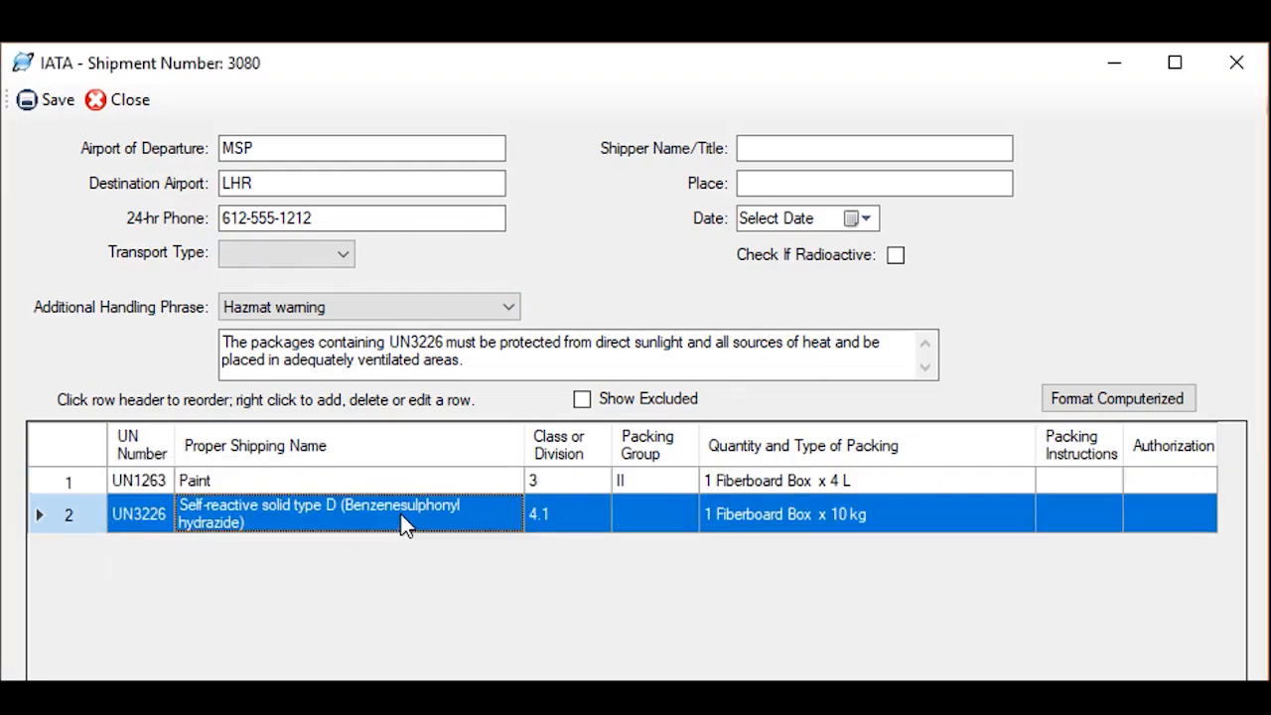
pyautogui.rightClick(400, 514)
pyautogui.click(422, 528)
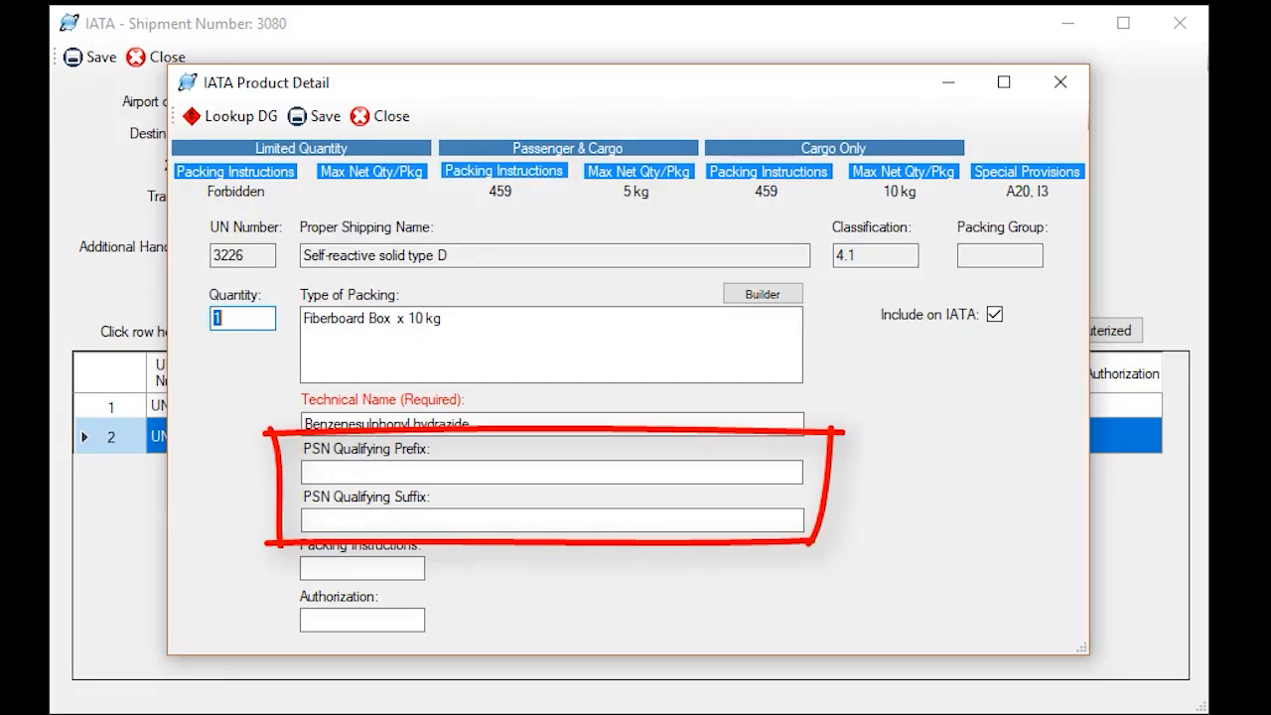
pyautogui.click(596, 473)
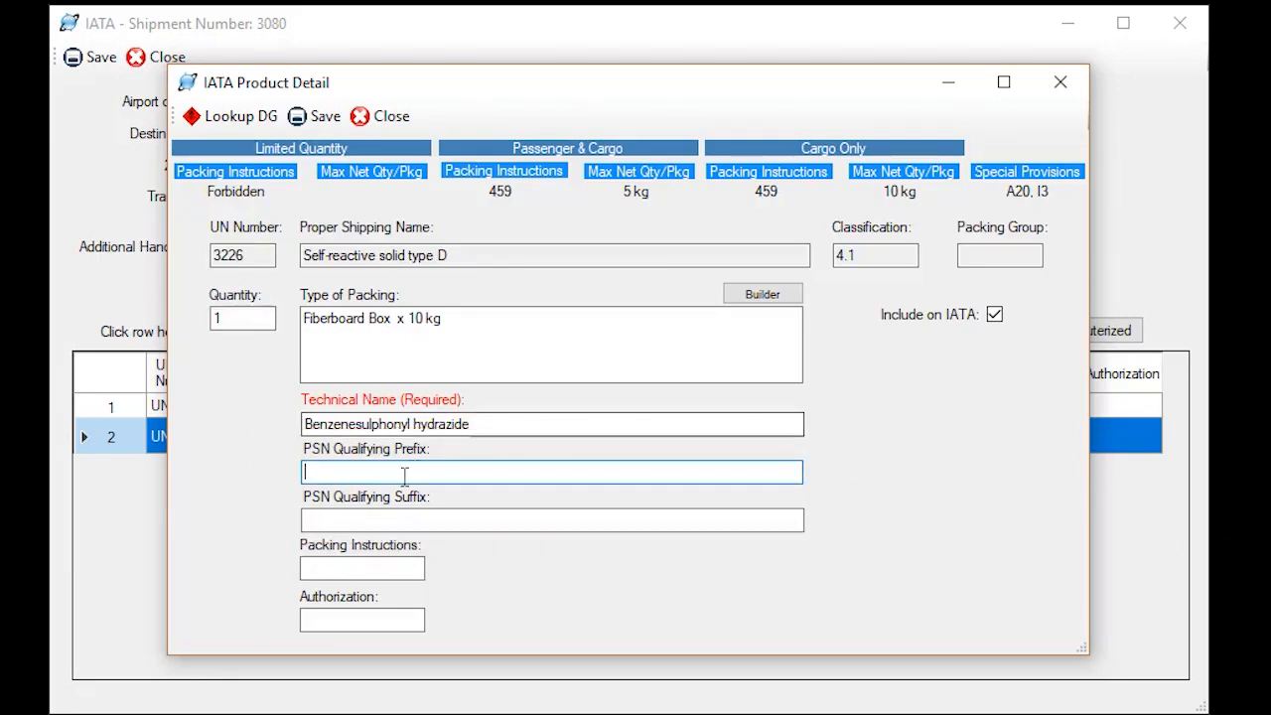
pyautogui.write('W')
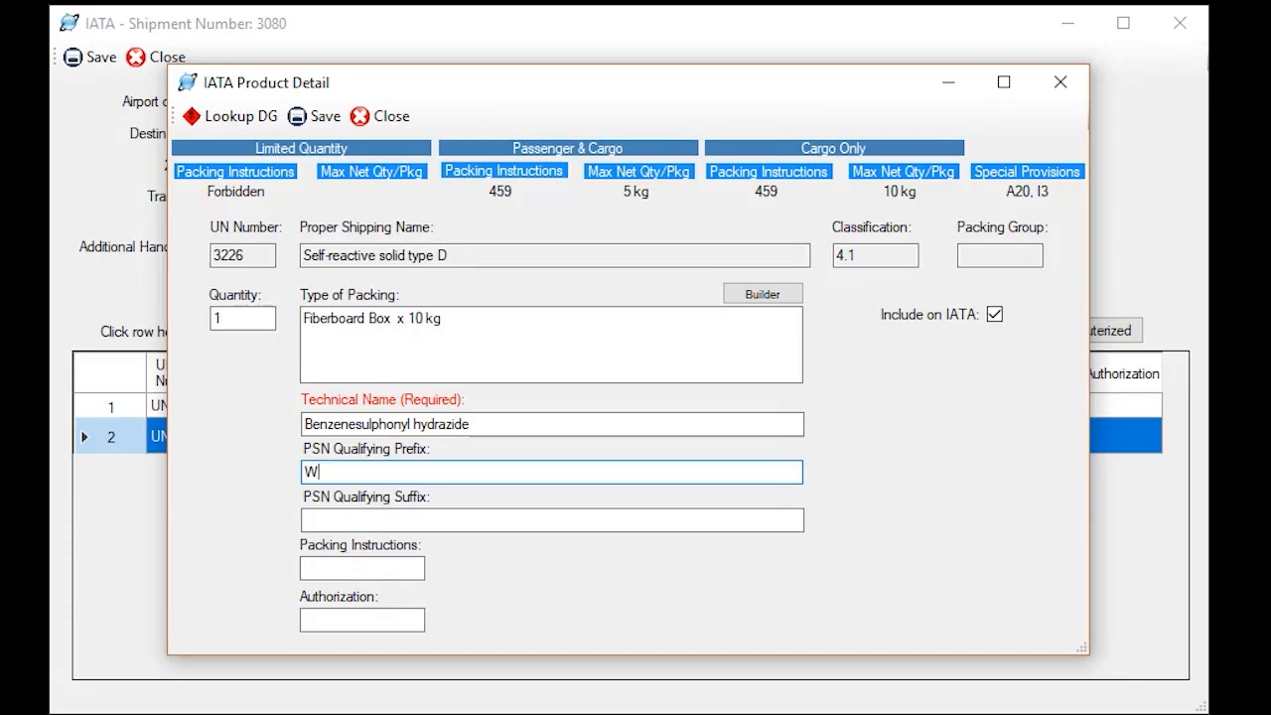
pyautogui.write('ASTE')
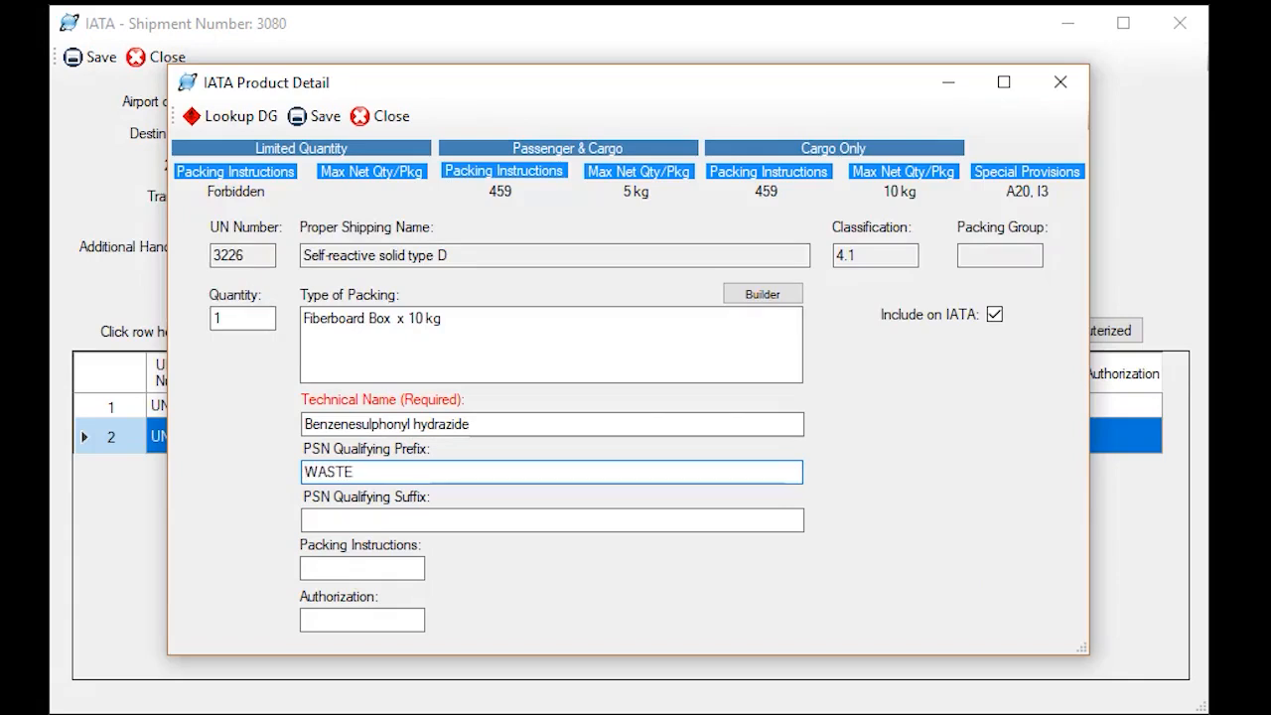
pyautogui.press('Tab')
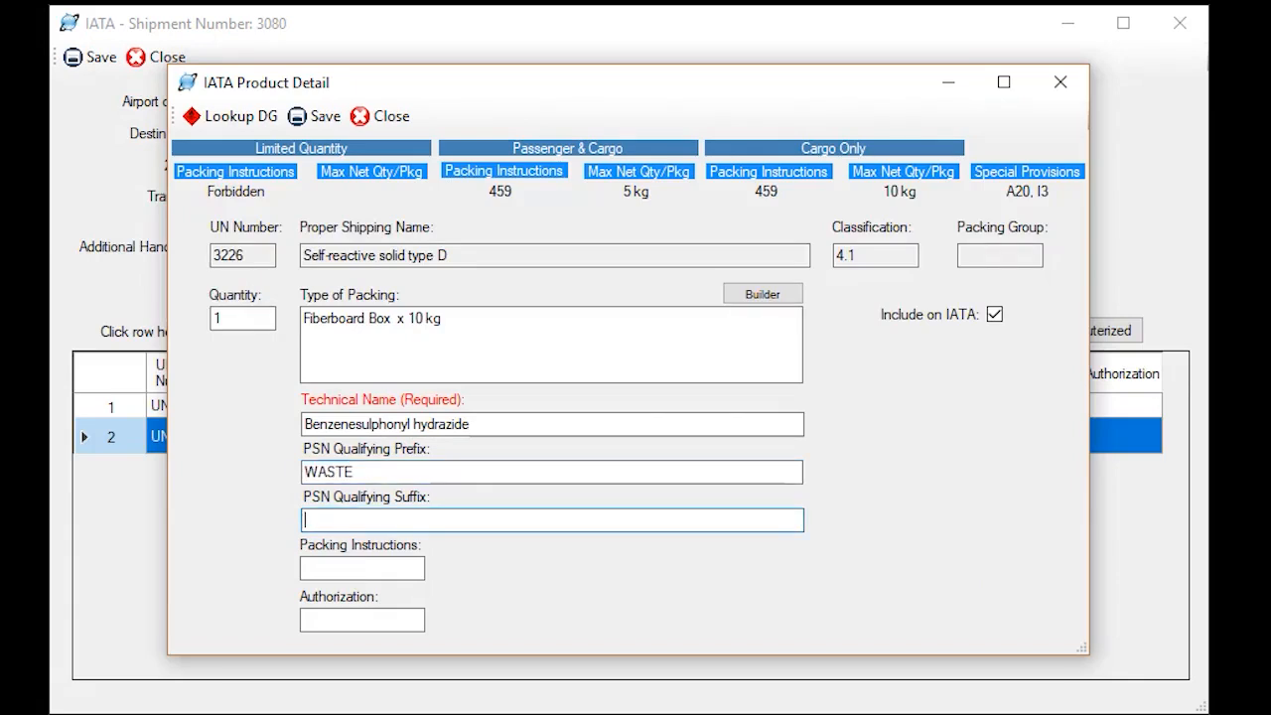
pyautogui.write('stabilized')
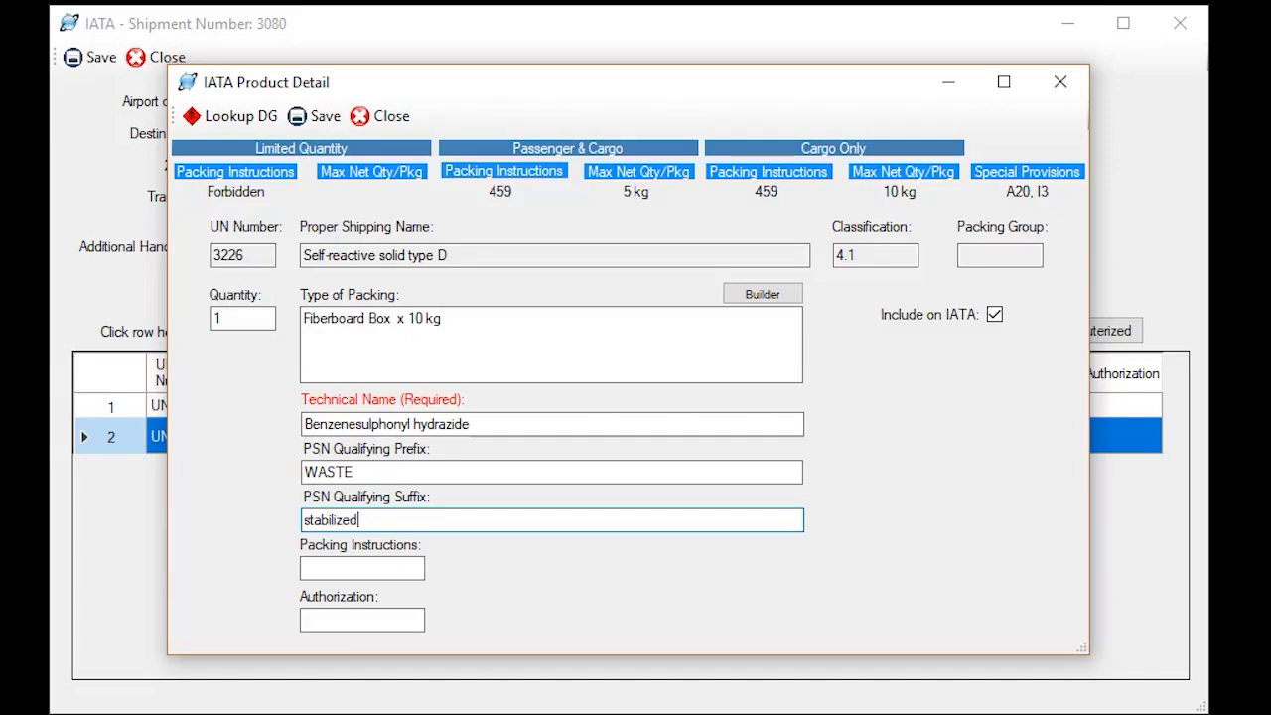
# - Set the UN3226 product's packing instructions to 459, then save and close its IATA details
pyautogui.press('Tab')
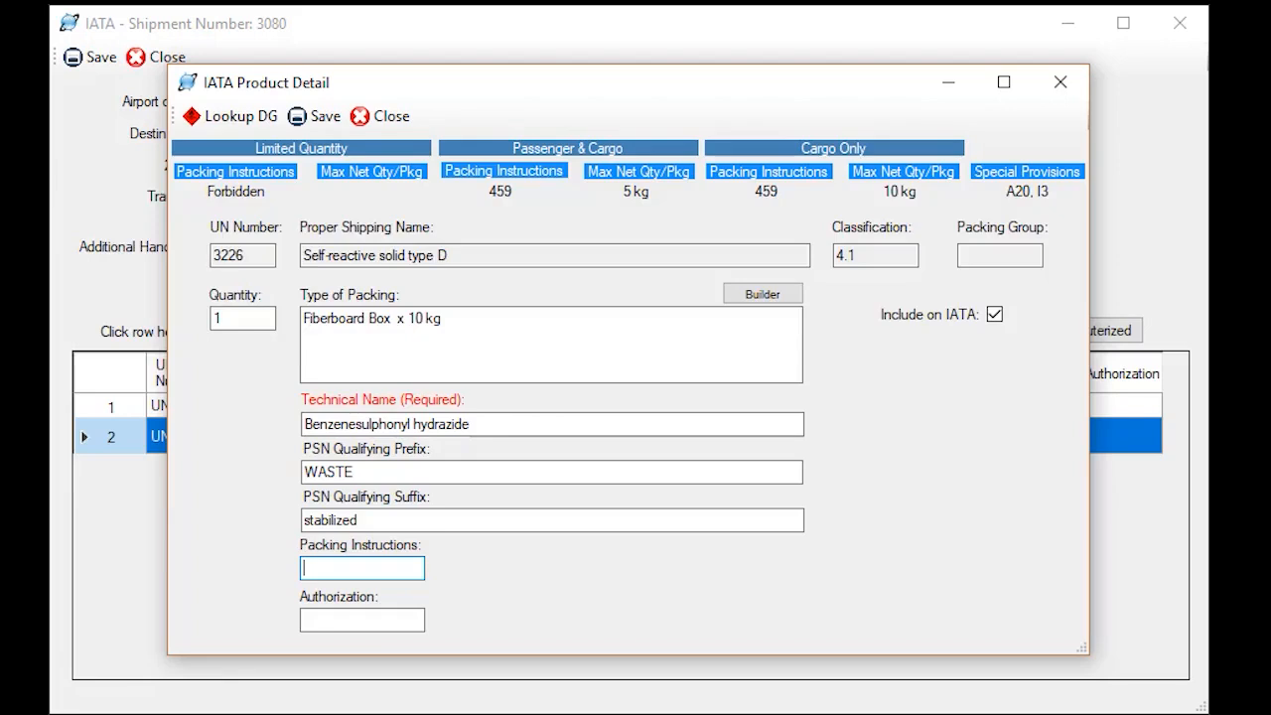
pyautogui.write('459')
pyautogui.press('Tab')
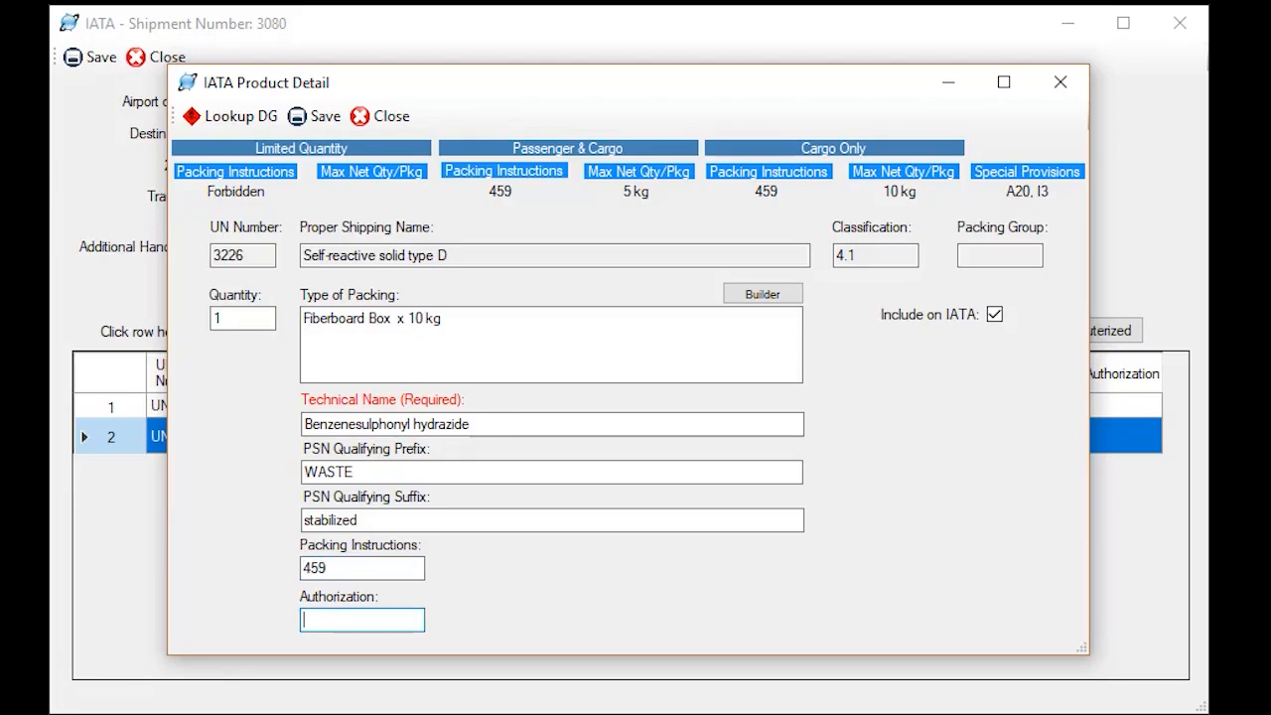
pyautogui.click(318, 116)
pyautogui.click(386, 116)
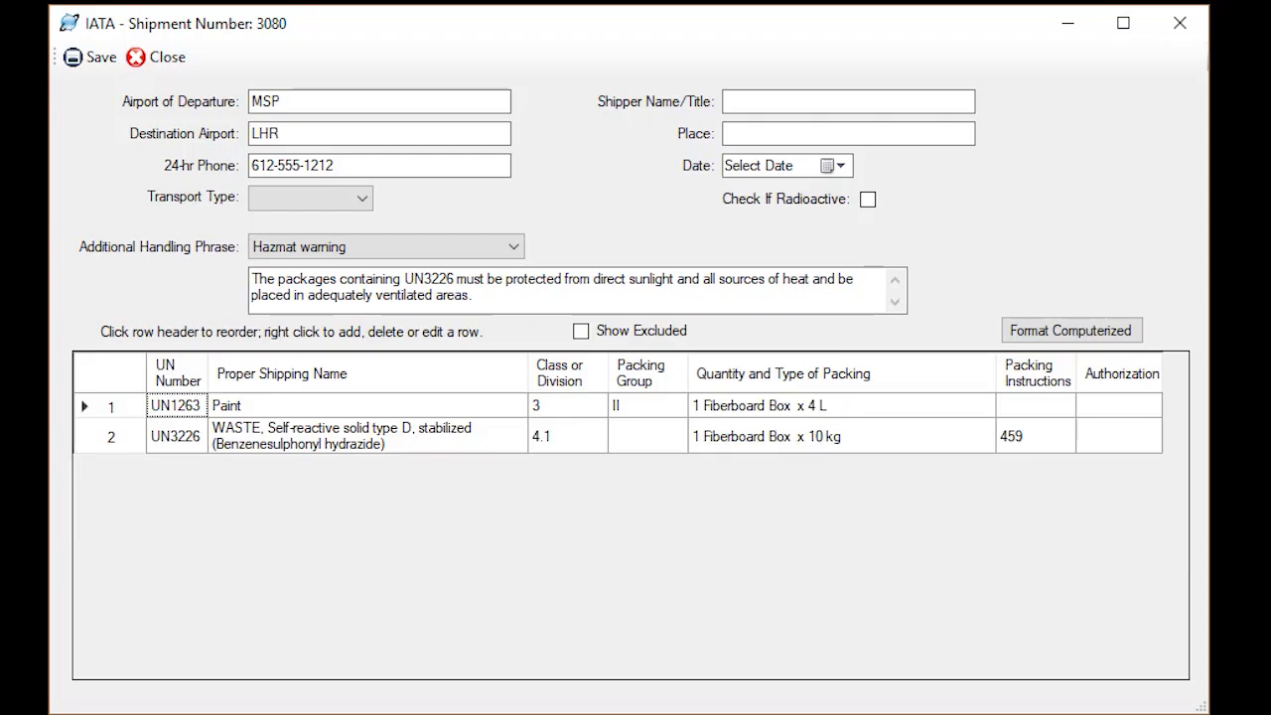
# - View the IATA product list in computerized format, return it to manual format, and close the IATA form
pyautogui.click(1072, 331)
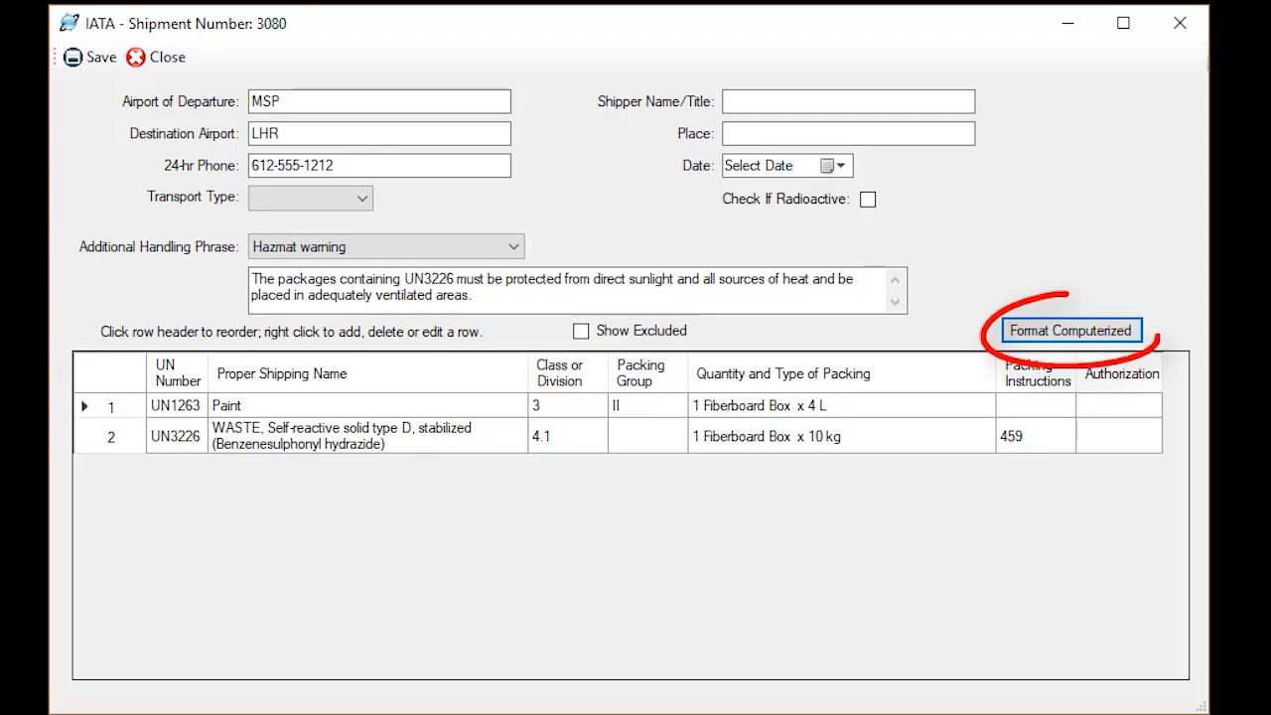
pyautogui.click(1119, 334)
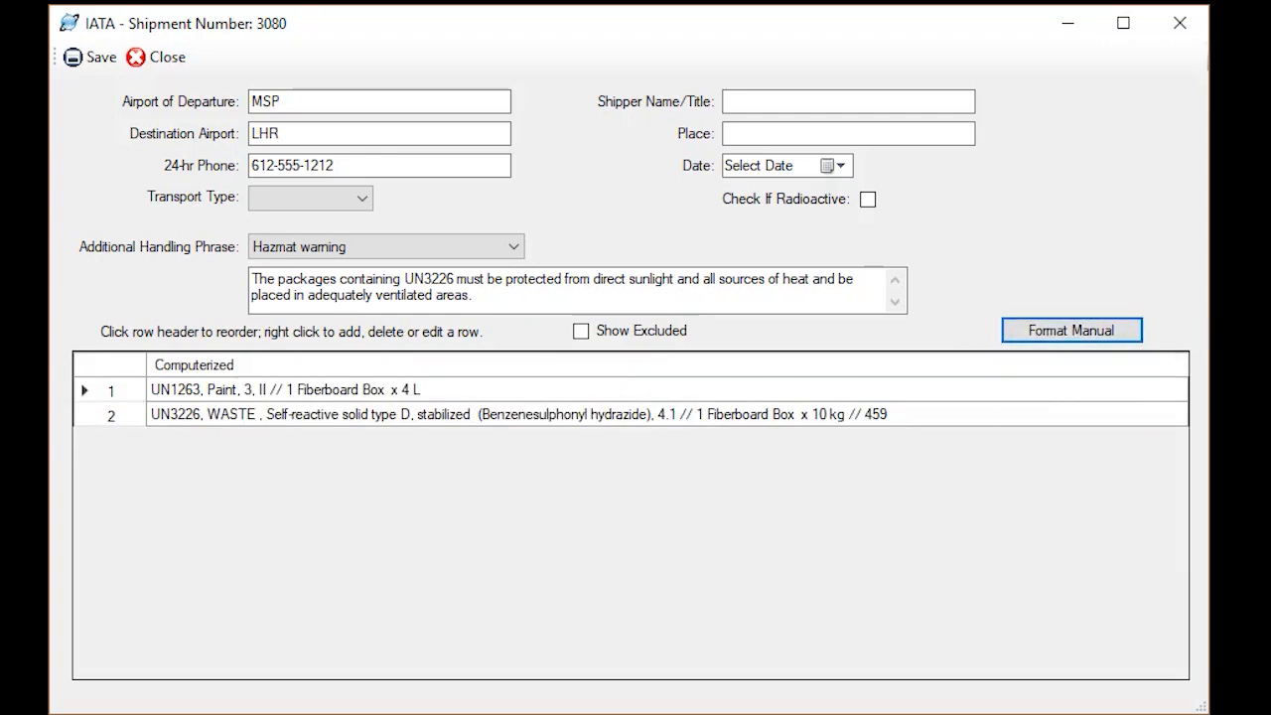
pyautogui.click(1079, 332)
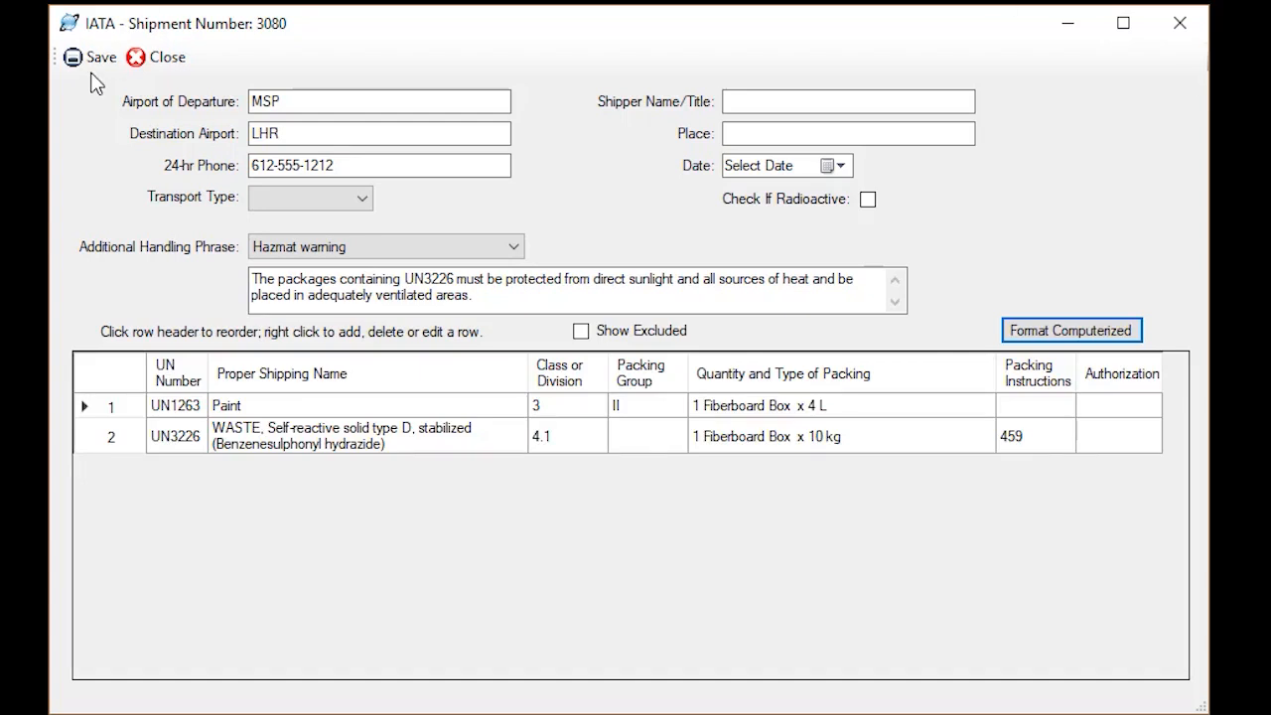
pyautogui.click(161, 60)
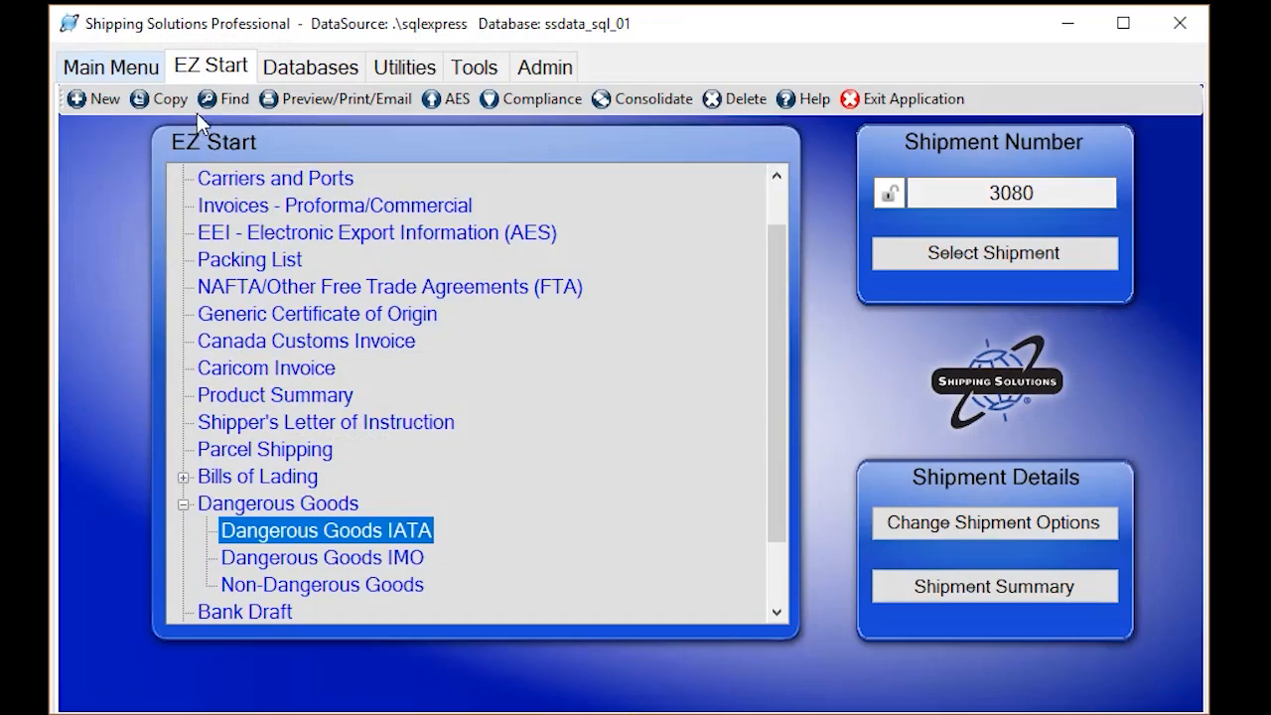
# - Open the shipment's Dangerous Goods IMO form, and bring up and dismiss the Paint row's position setting
pyautogui.click(294, 559)
pyautogui.doubleClick(290, 554)
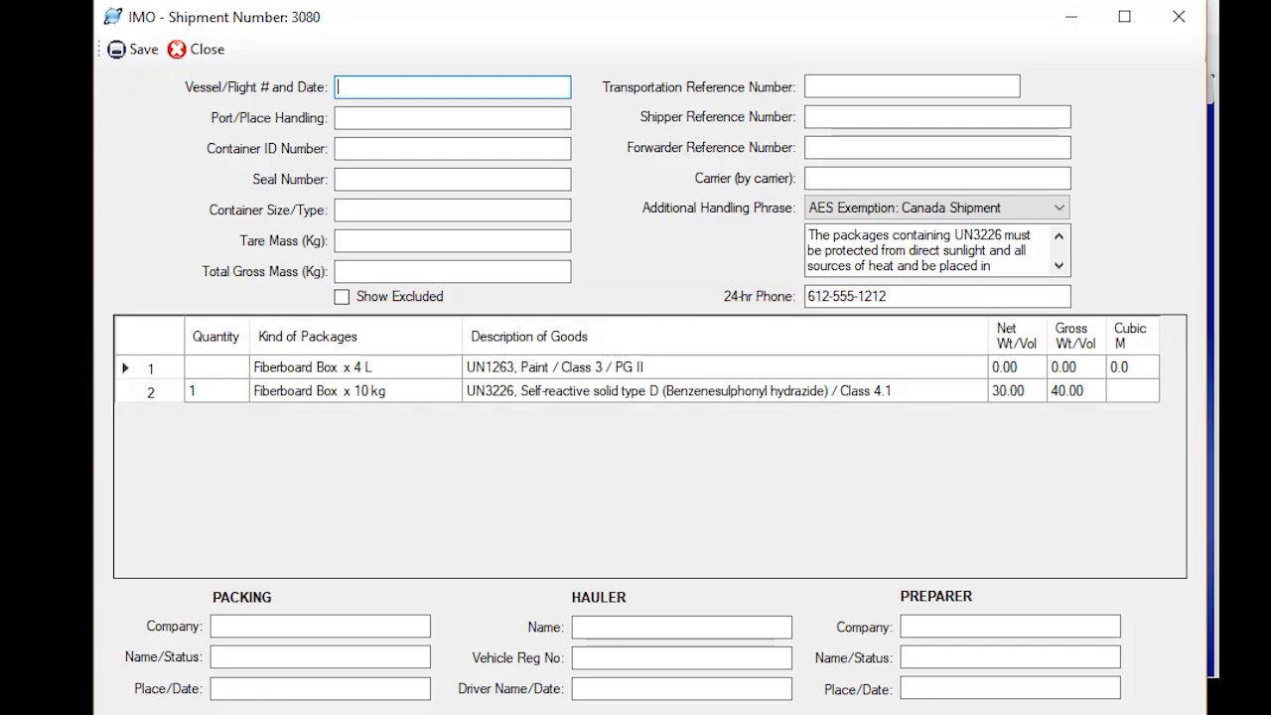
pyautogui.doubleClick(170, 370)
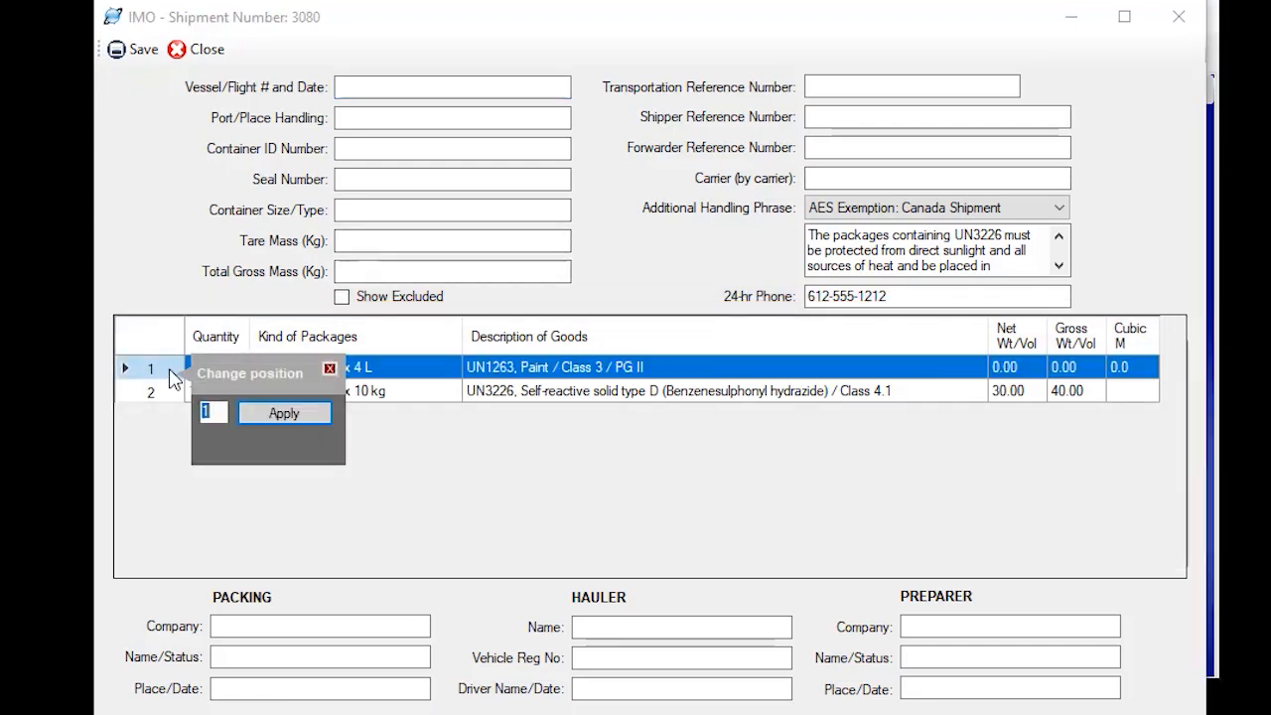
pyautogui.click(330, 369)
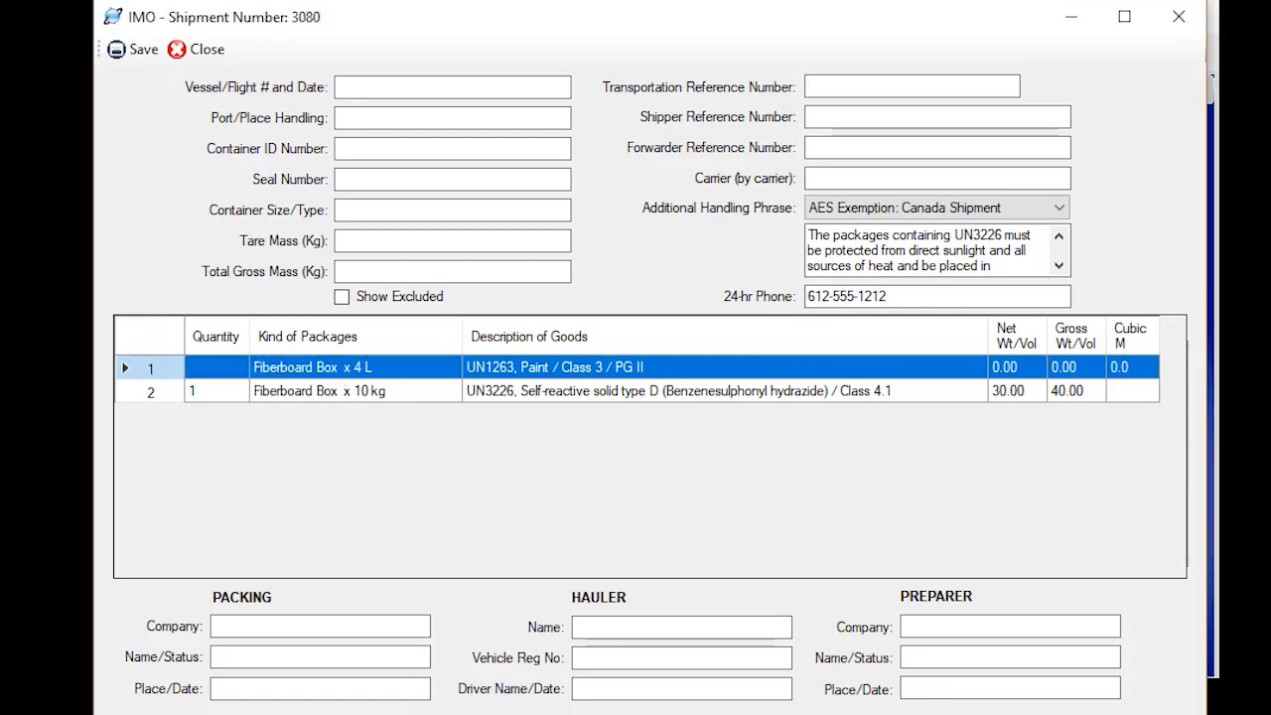
# - Review the UN3226 product's IMO details, then close them and the IMO form
pyautogui.rightClick(597, 391)
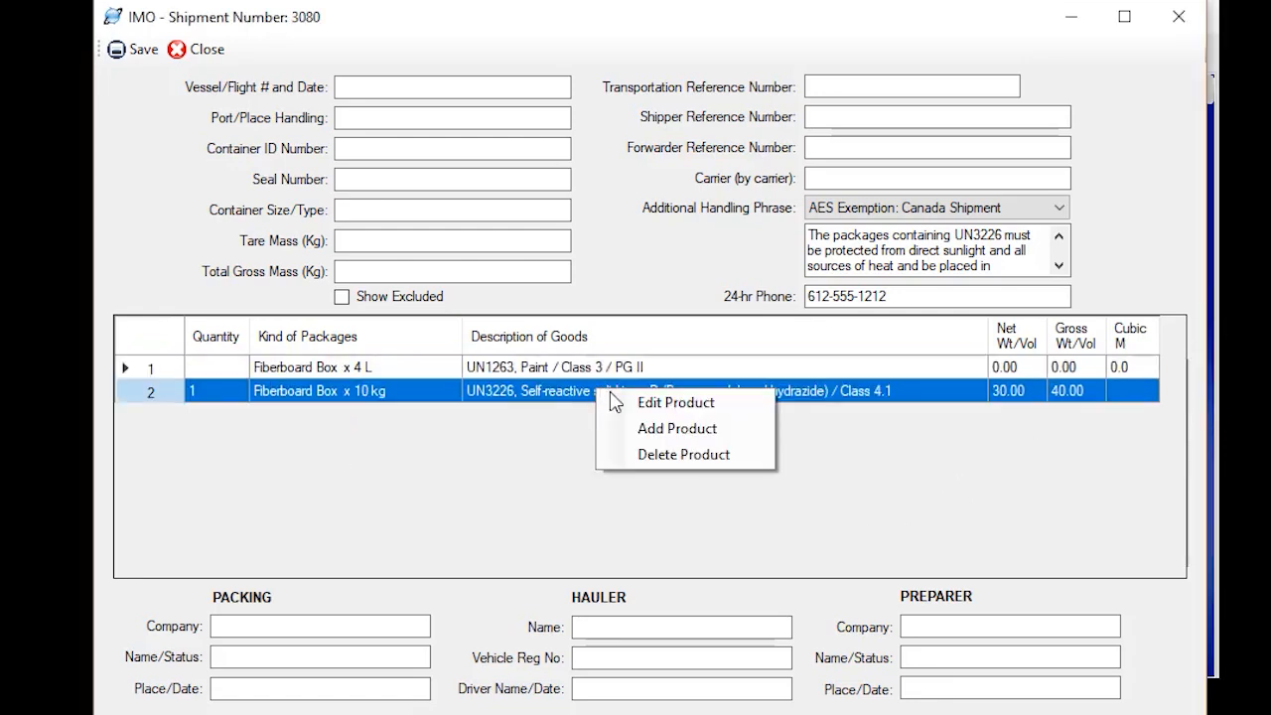
pyautogui.click(636, 402)
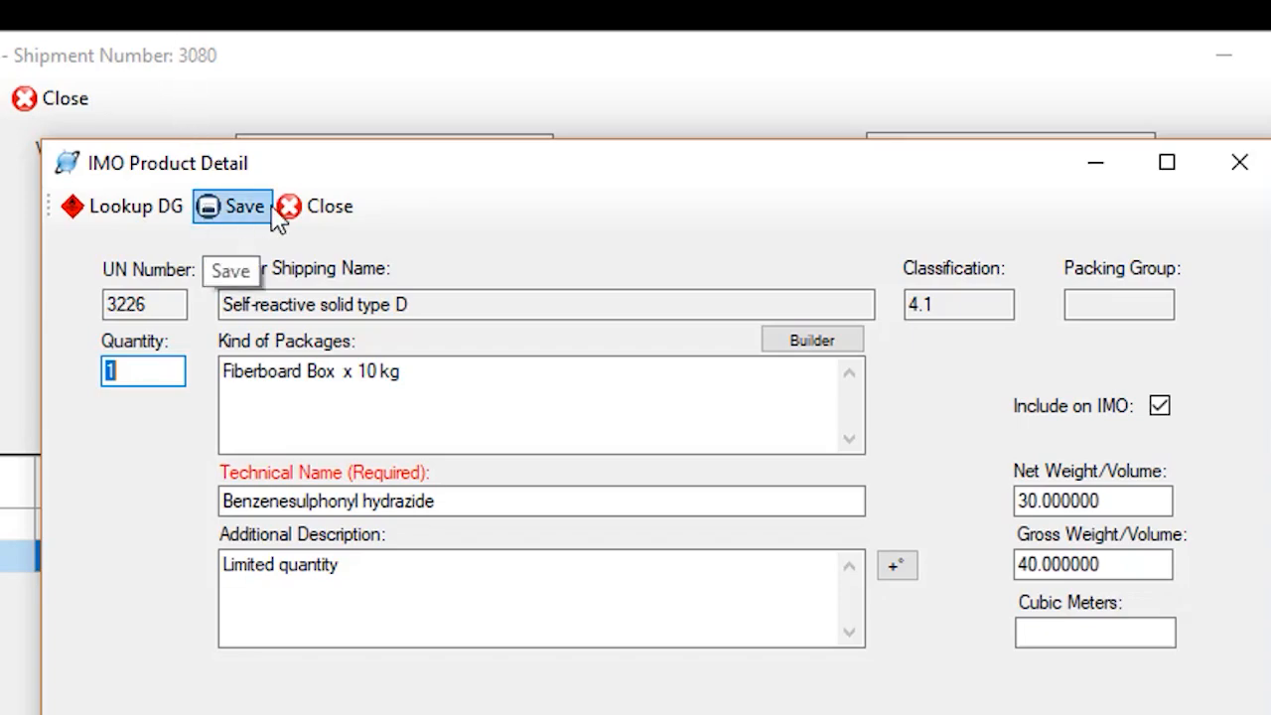
pyautogui.click(330, 206)
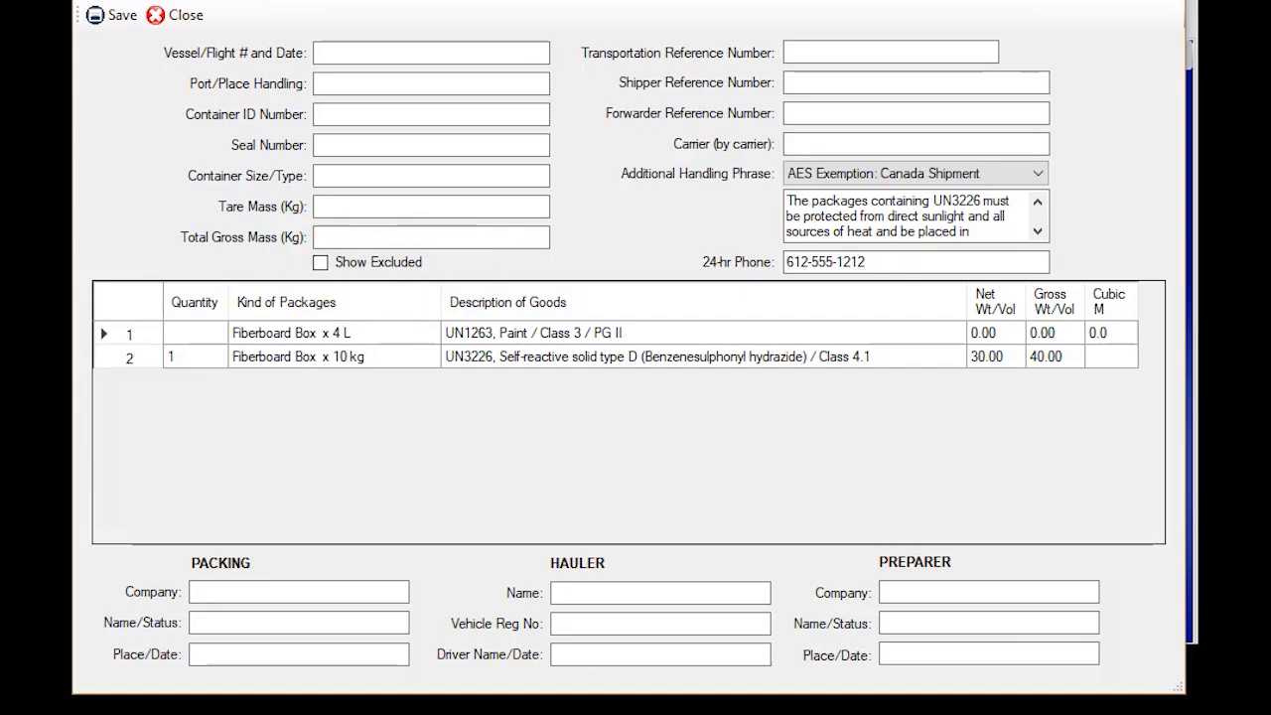
pyautogui.click(177, 15)
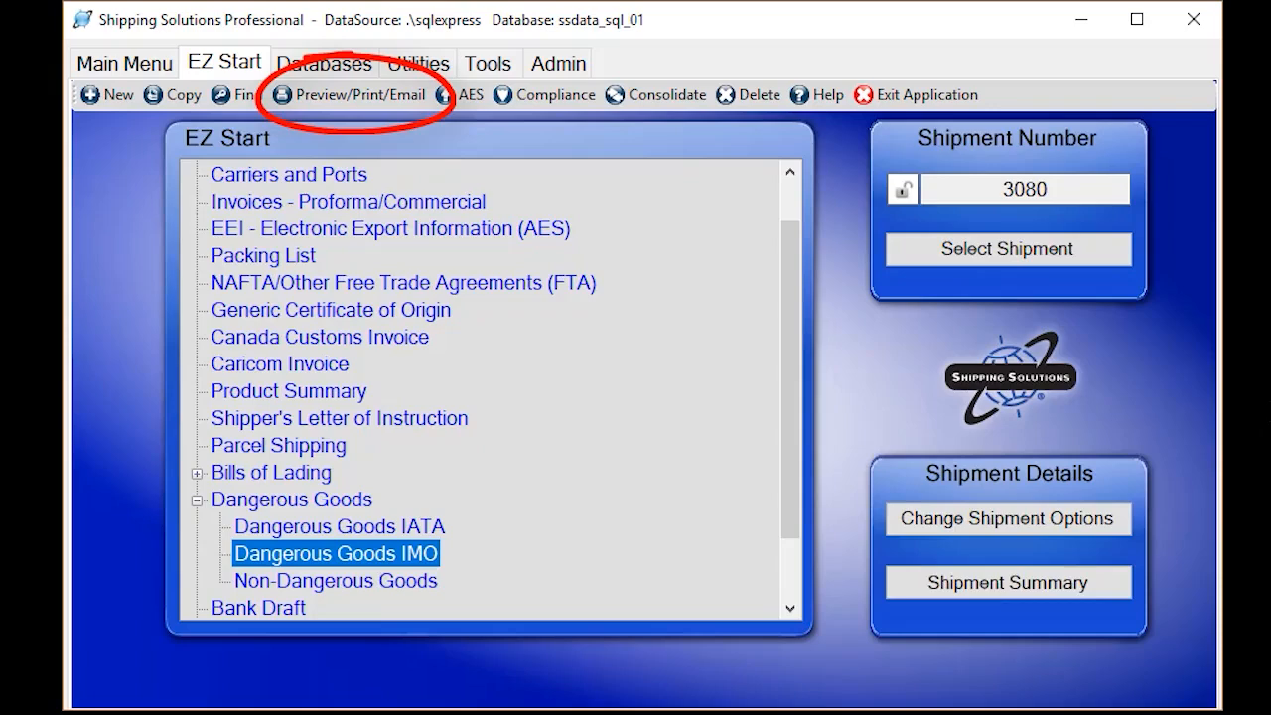
# - Preview the shipment's Dangerous Goods IMO document down to the end of the page, then close the preview
pyautogui.click(374, 100)
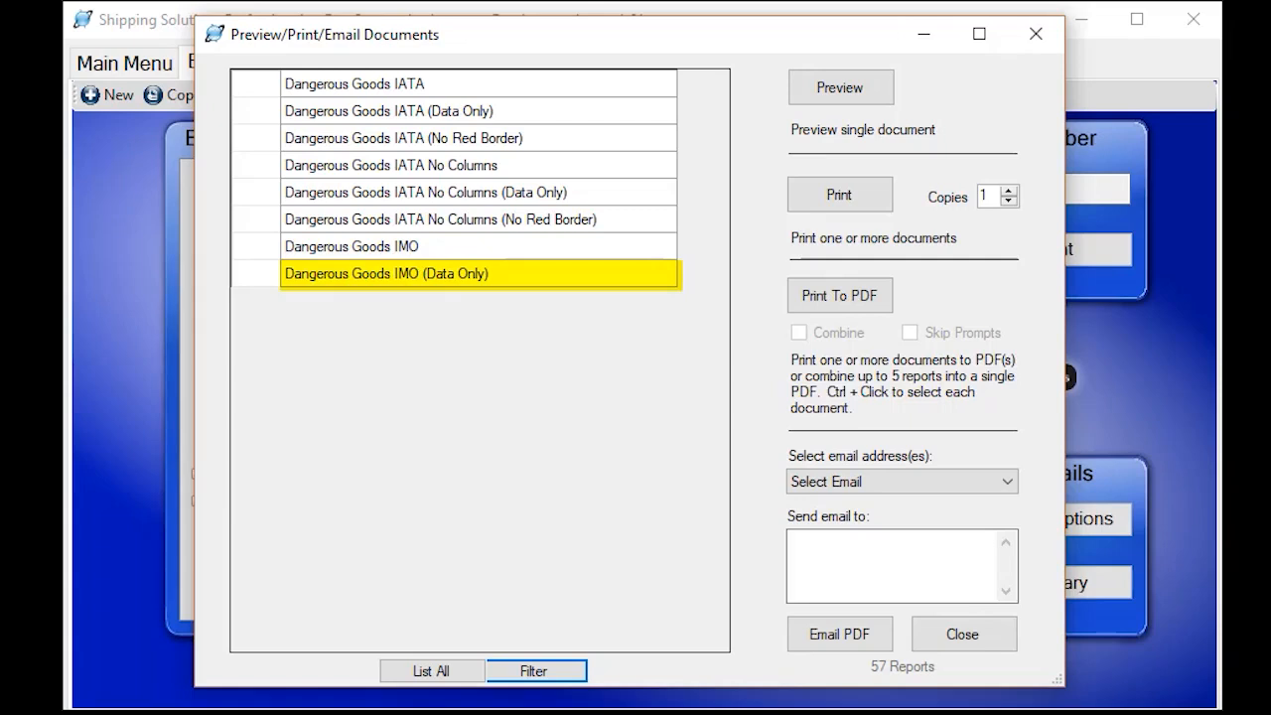
pyautogui.click(515, 249)
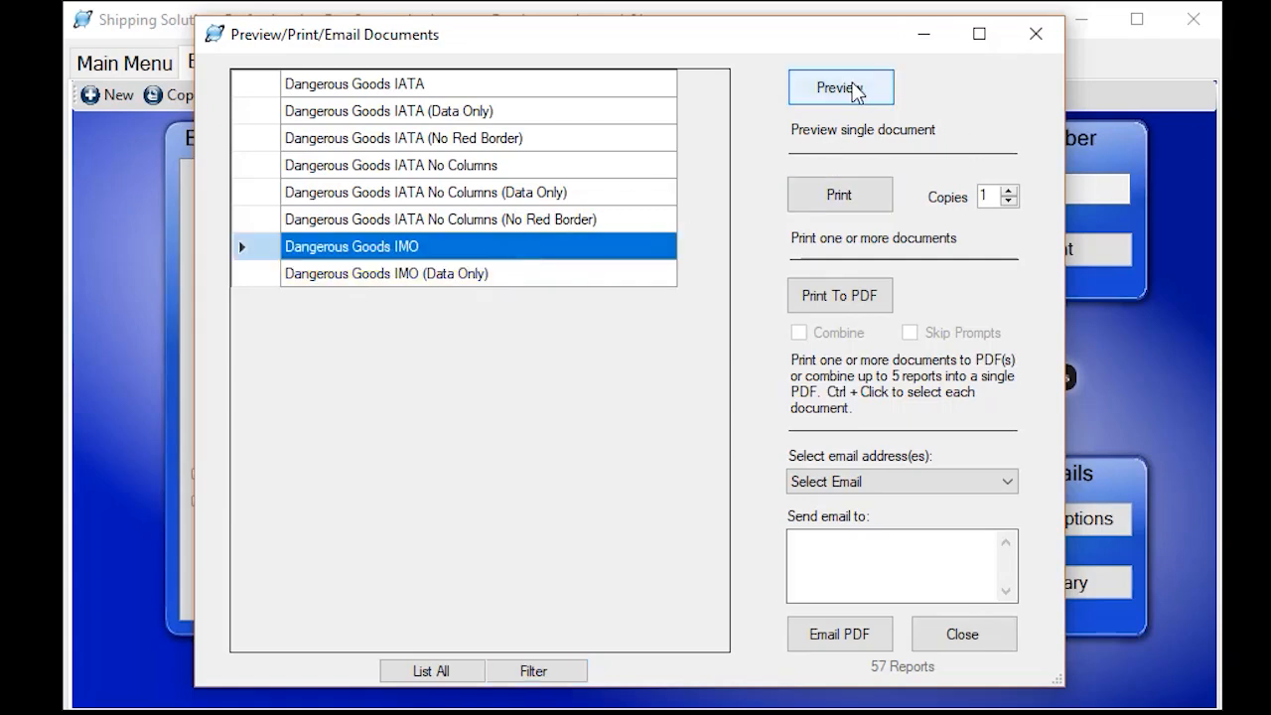
pyautogui.click(854, 92)
pyautogui.moveTo(1133, 226); pyautogui.dragTo(1137, 513)
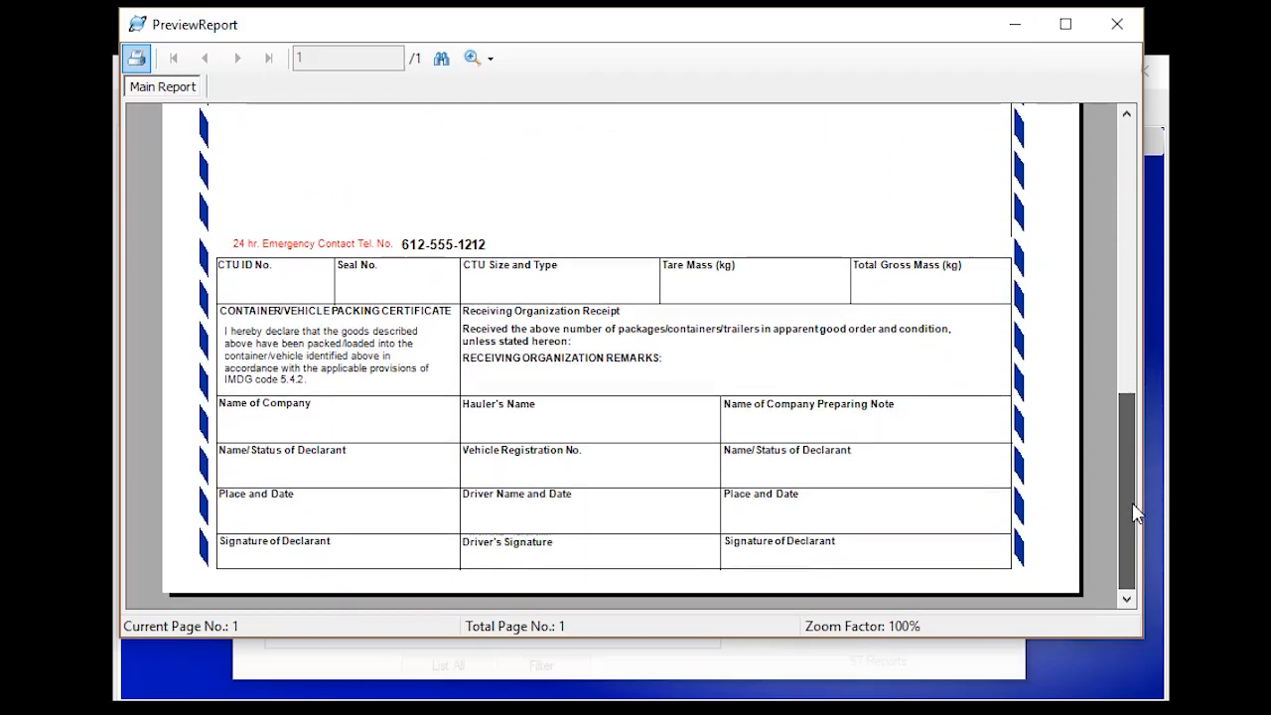
pyautogui.click(1117, 23)
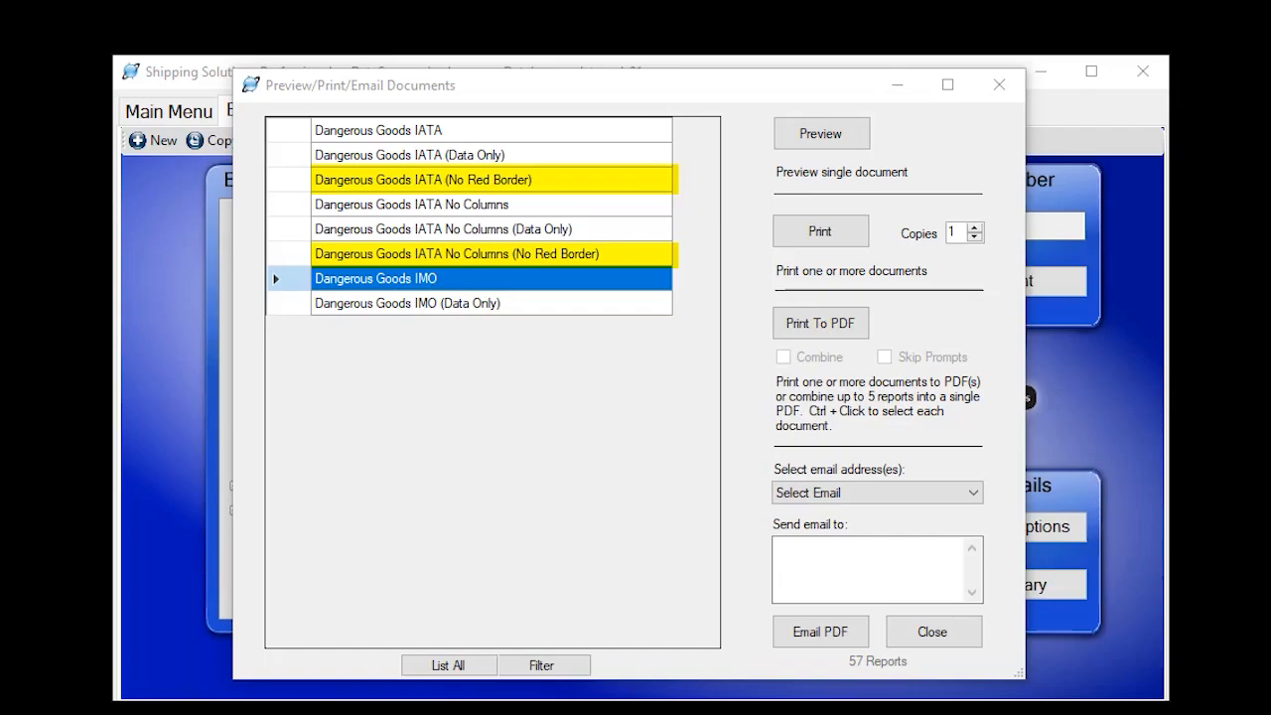
# - Preview the Dangerous Goods IATA document down to the end of the page, then close the preview and the document list
pyautogui.click(393, 128)
pyautogui.click(822, 135)
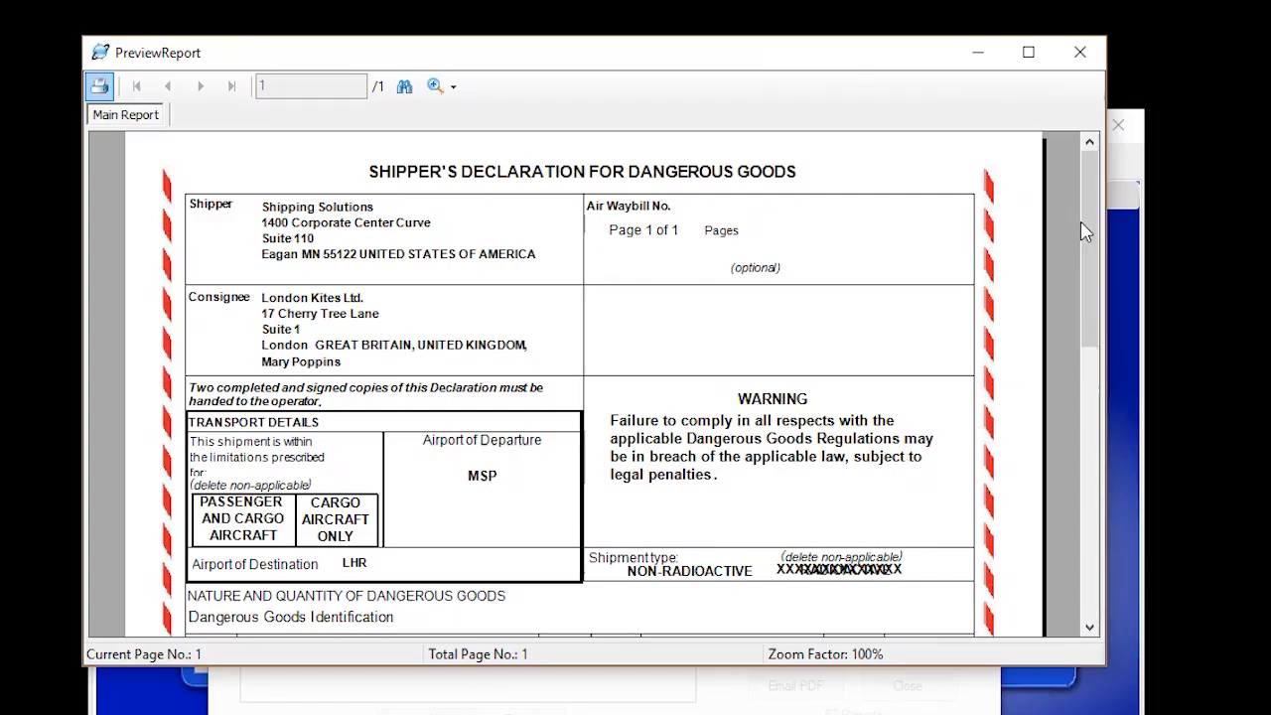
pyautogui.moveTo(1101, 188); pyautogui.dragTo(1096, 527)
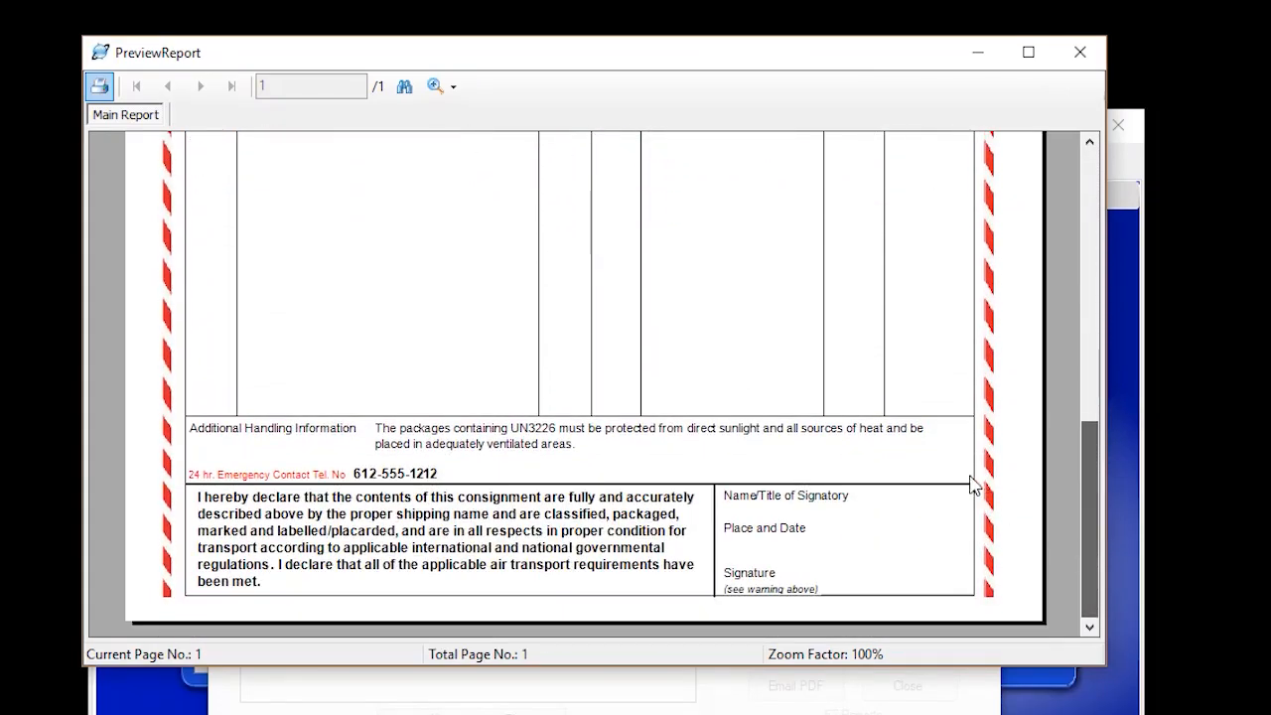
pyautogui.click(1087, 60)
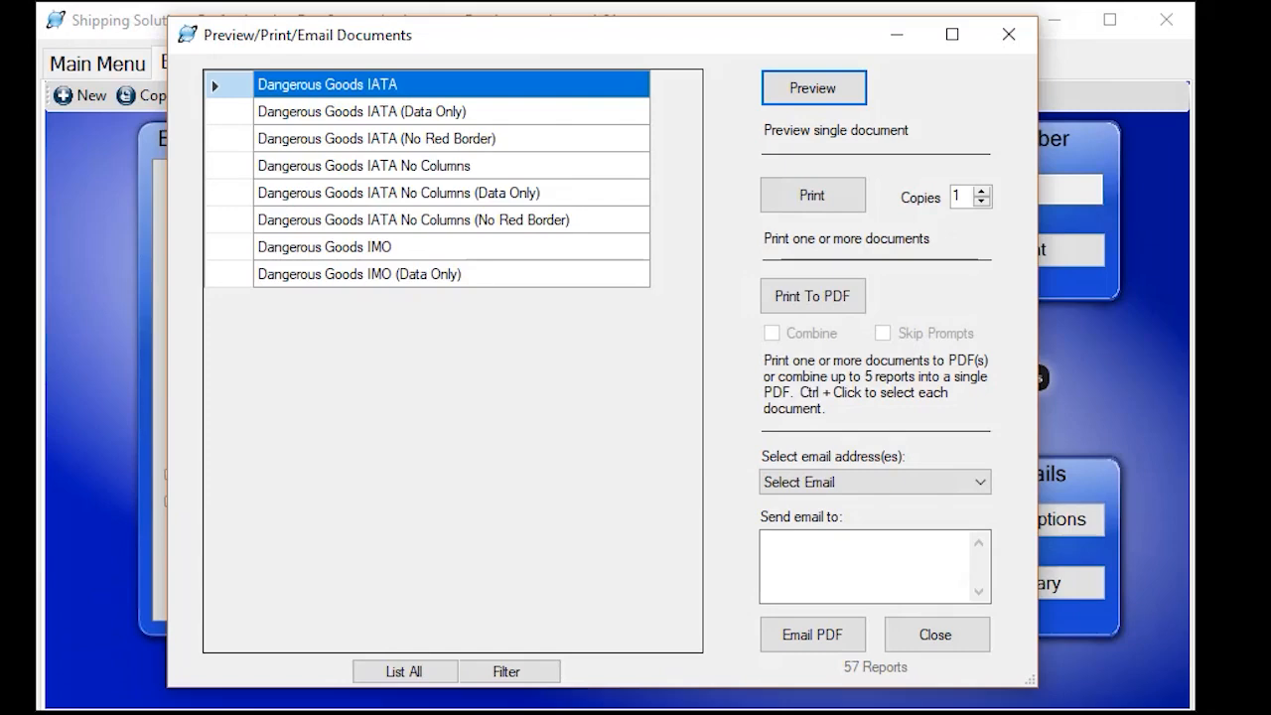
pyautogui.click(933, 632)
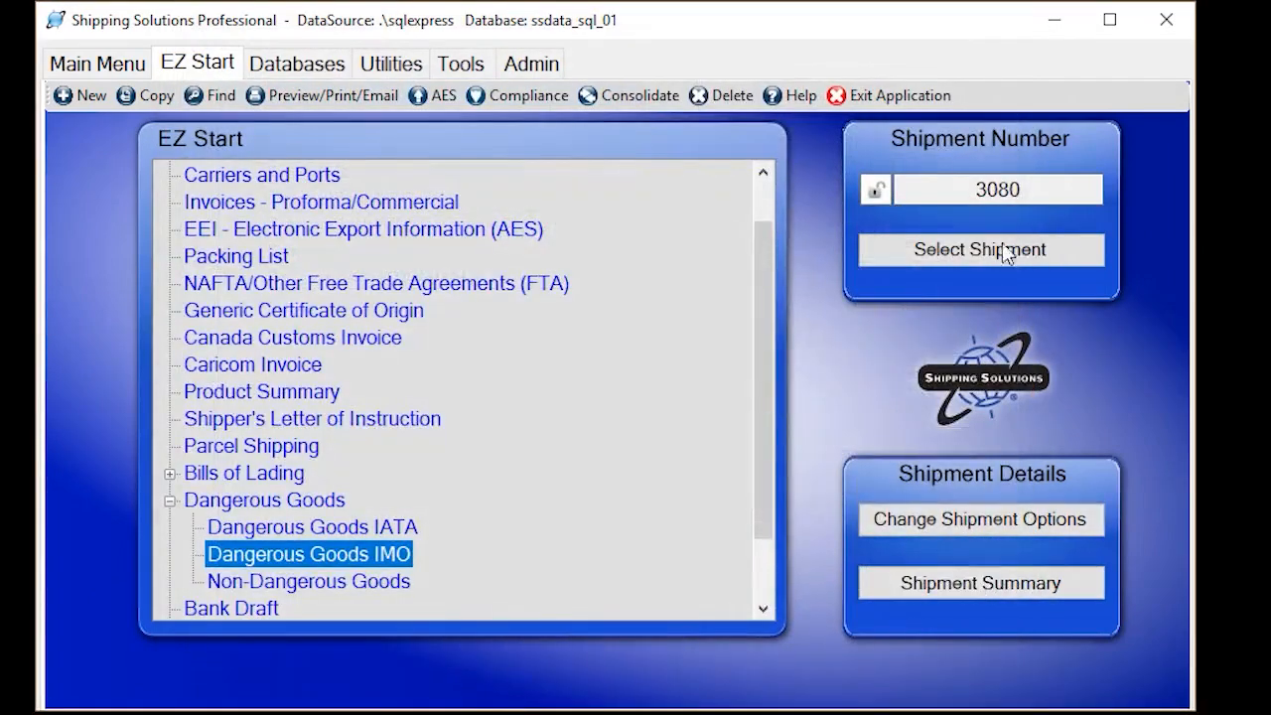
# - Open the customization properties of the Dangerous Goods IMO document, review its field labels, and cancel out of the labels
pyautogui.click(463, 64)
pyautogui.doubleClick(417, 336)
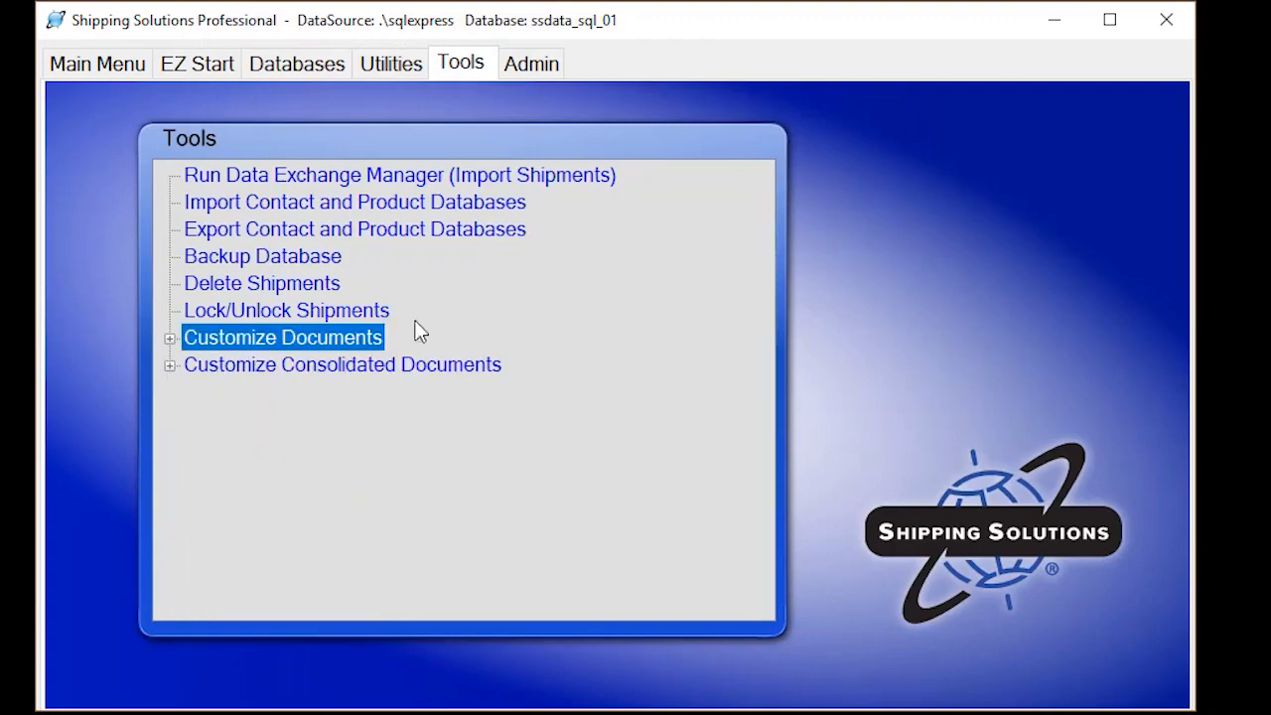
pyautogui.click(170, 338)
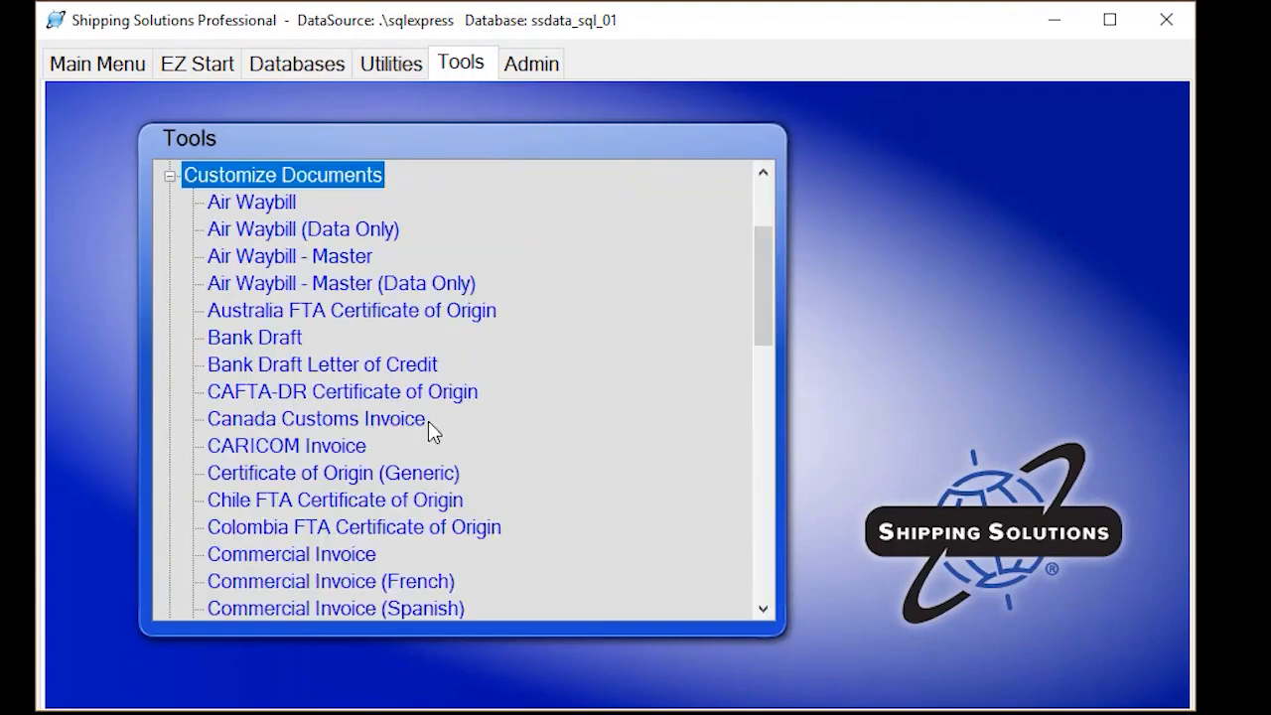
pyautogui.scroll(-4, 428, 421)
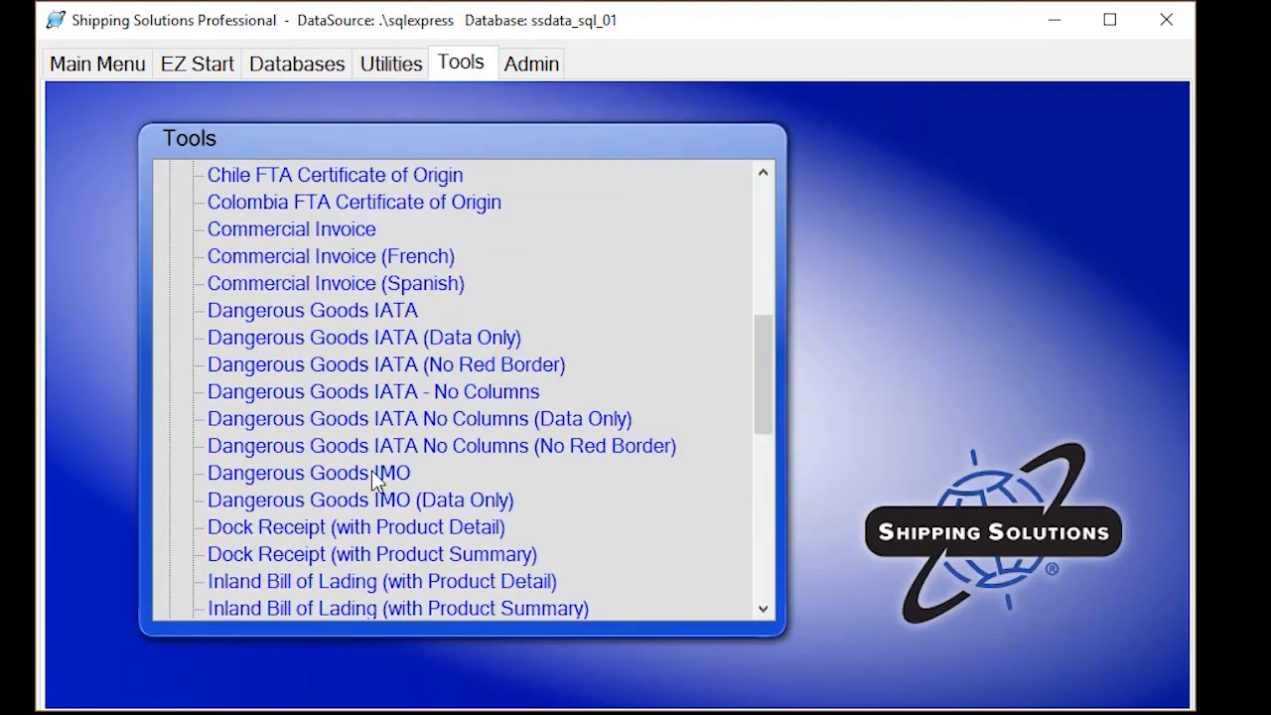
pyautogui.doubleClick(359, 474)
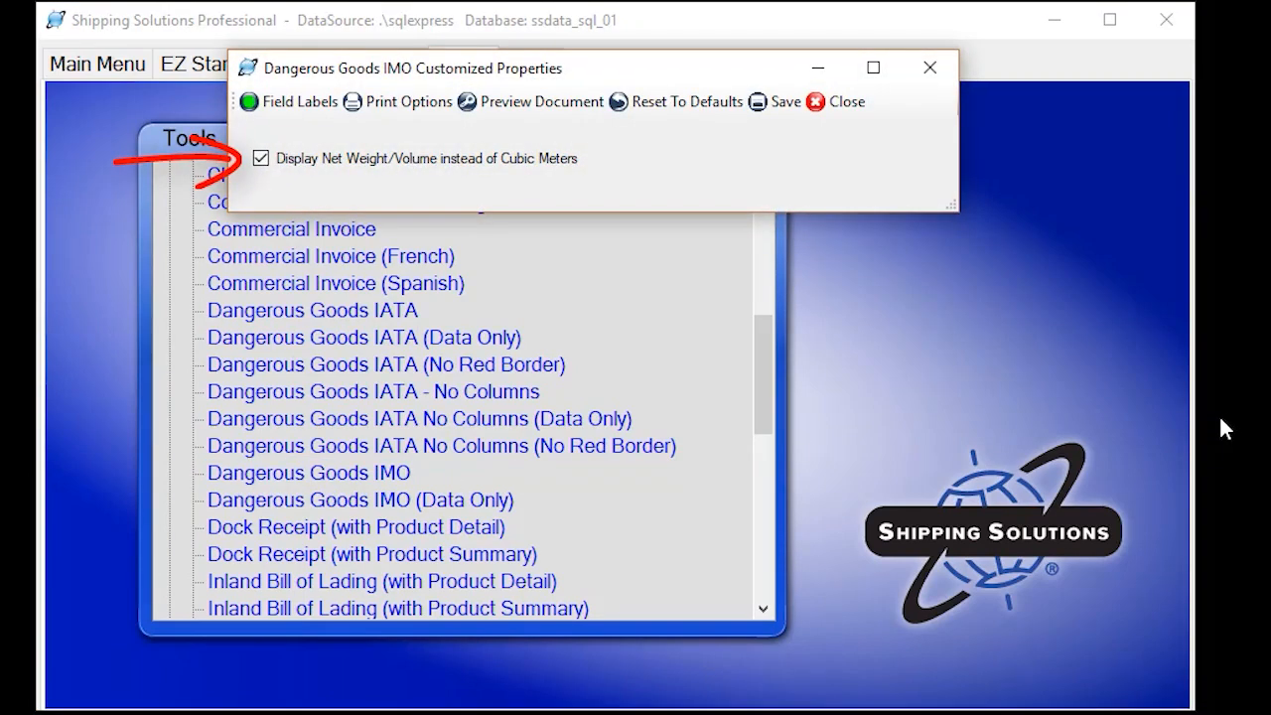
pyautogui.click(286, 106)
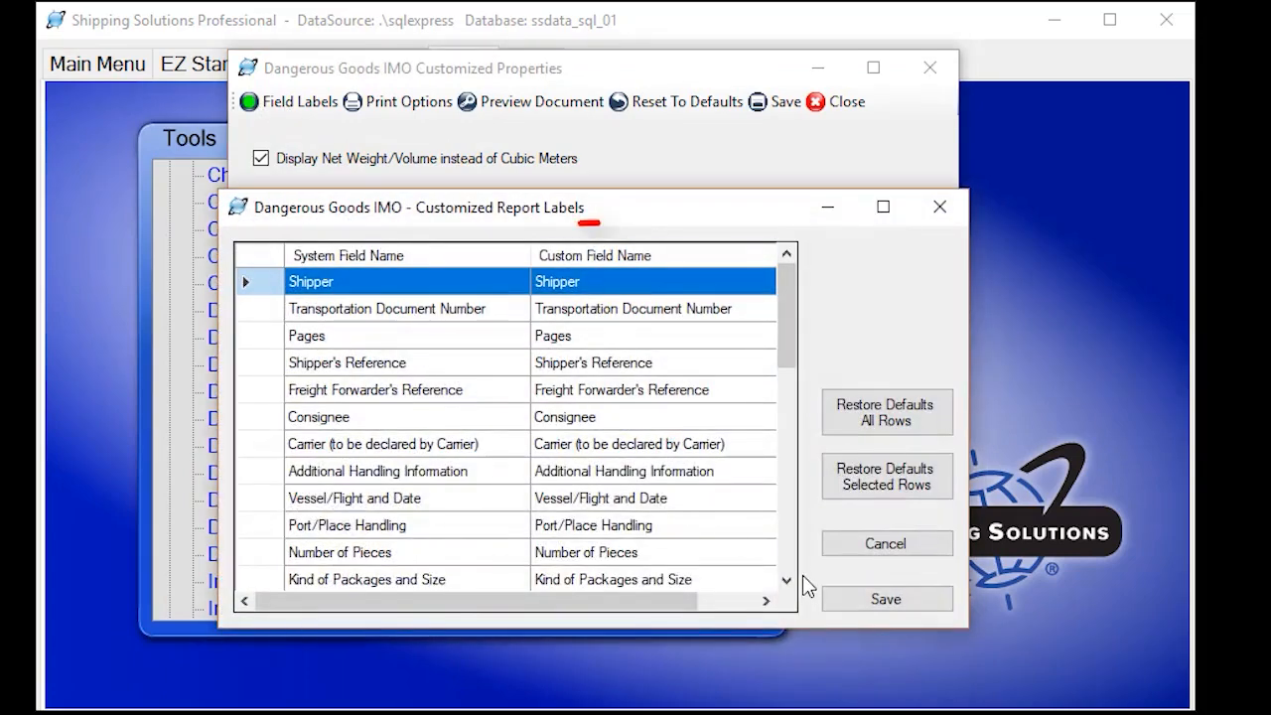
pyautogui.click(886, 543)
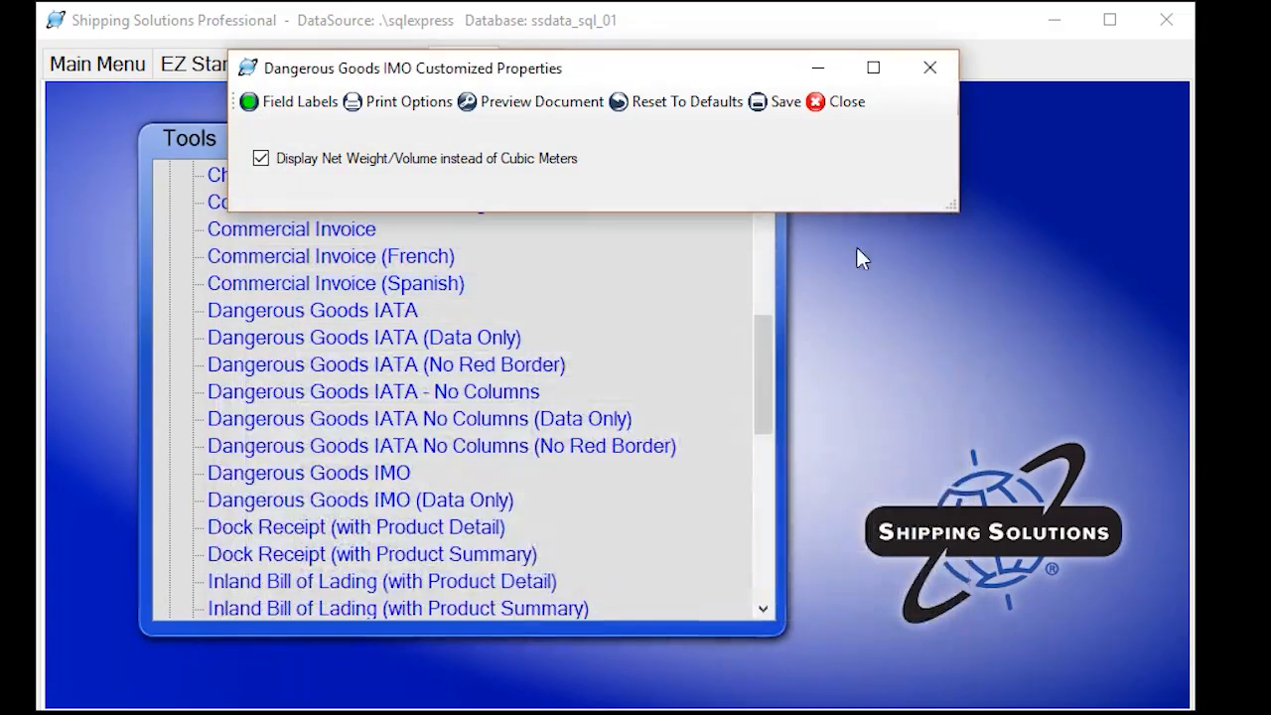